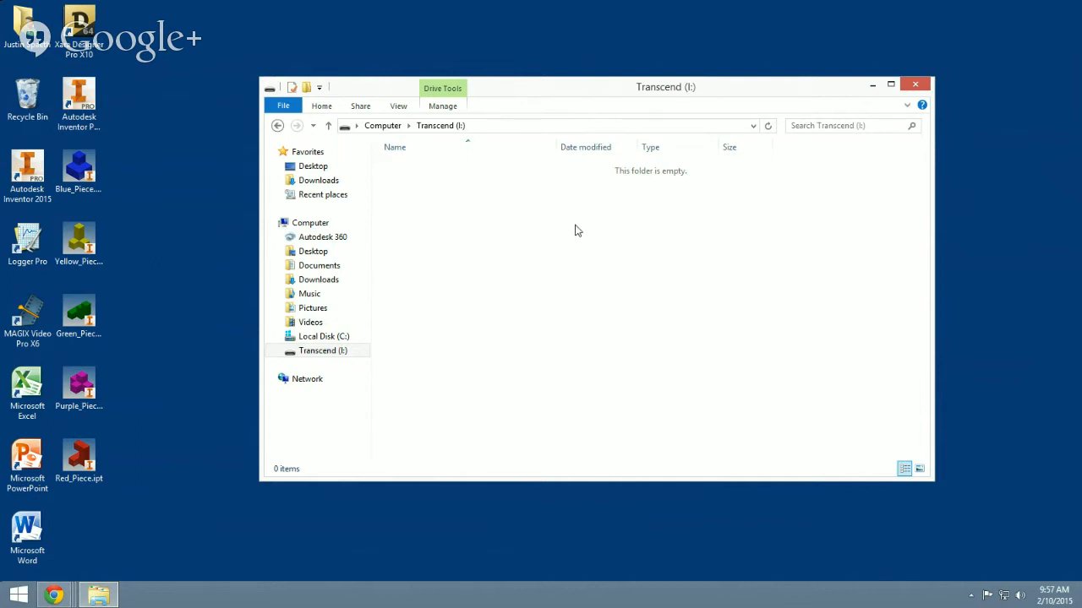
Close the open folder window and go to the Transcend (I:) drive from the user's desktop folder
click(912, 86)
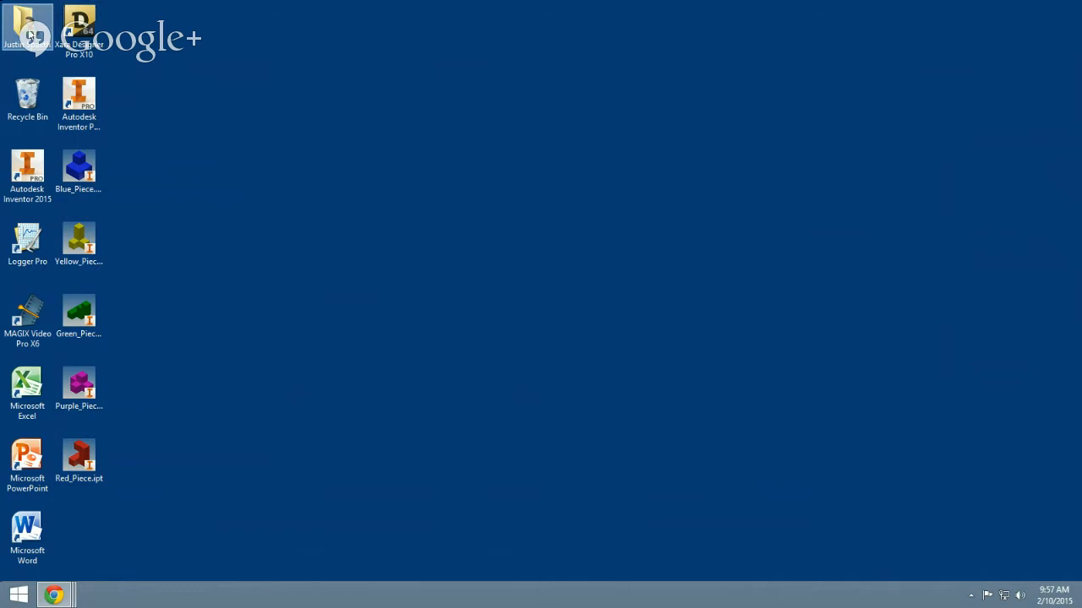
double_click(33, 36)
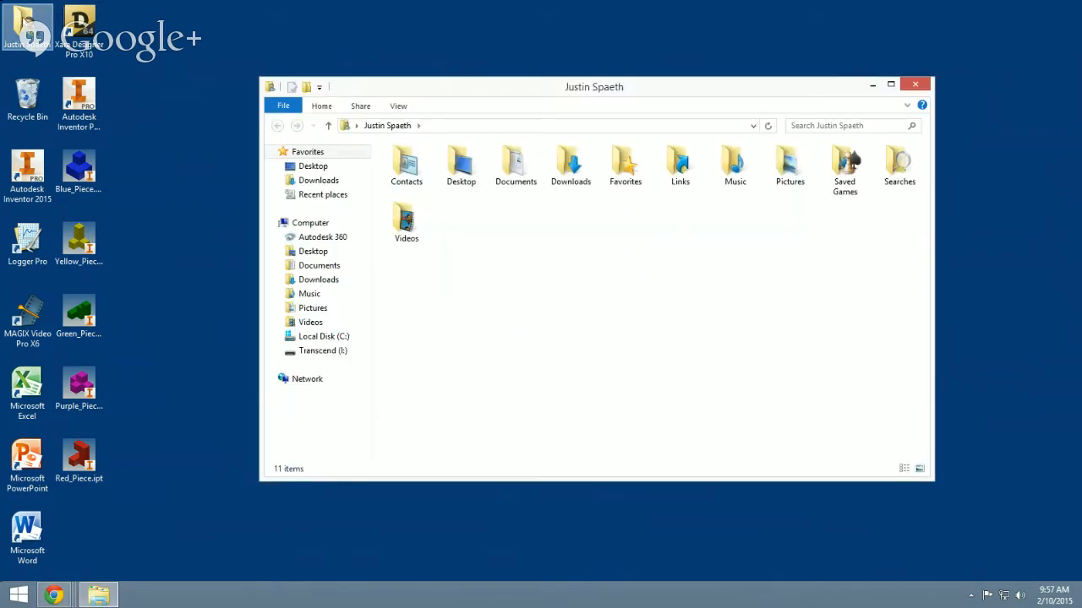
click(325, 353)
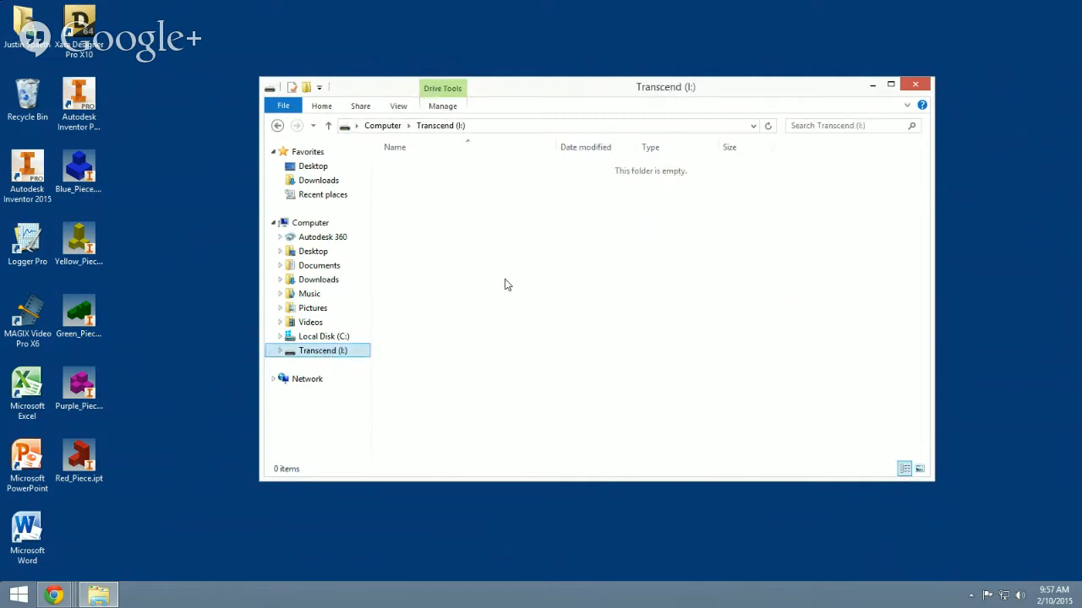
Create a new folder named Classwork on the Transcend (I:) drive
right_click(458, 235)
mouse_move(557, 393)
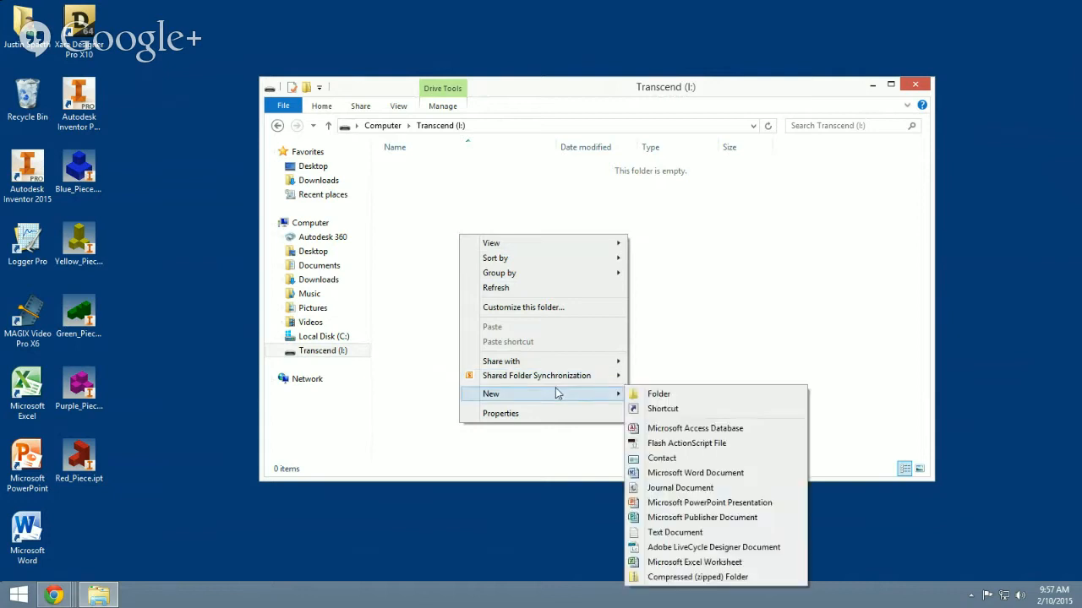
click(664, 394)
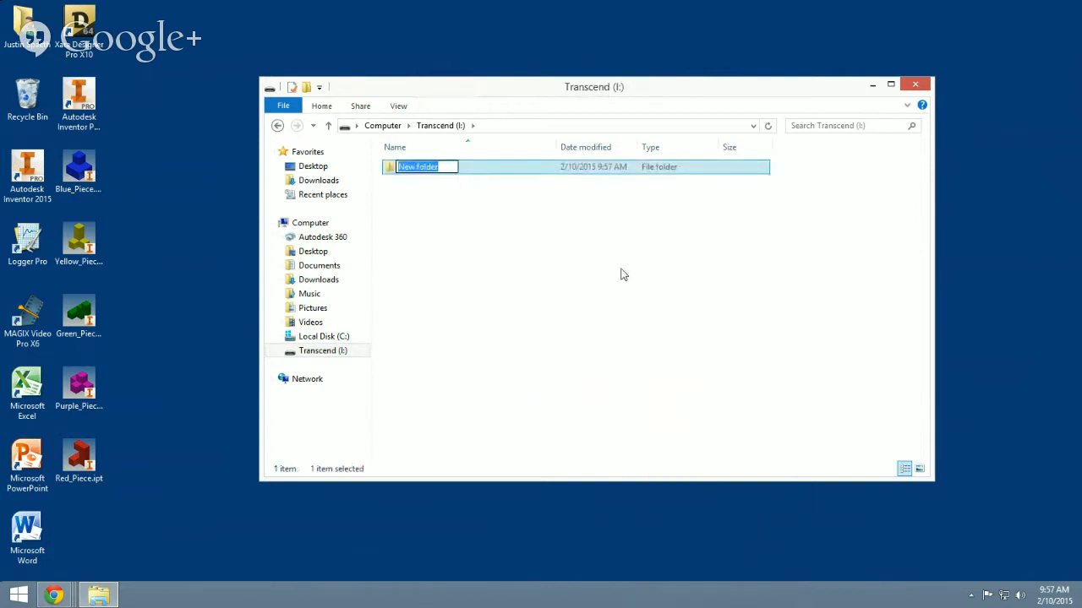
text(Classwork)
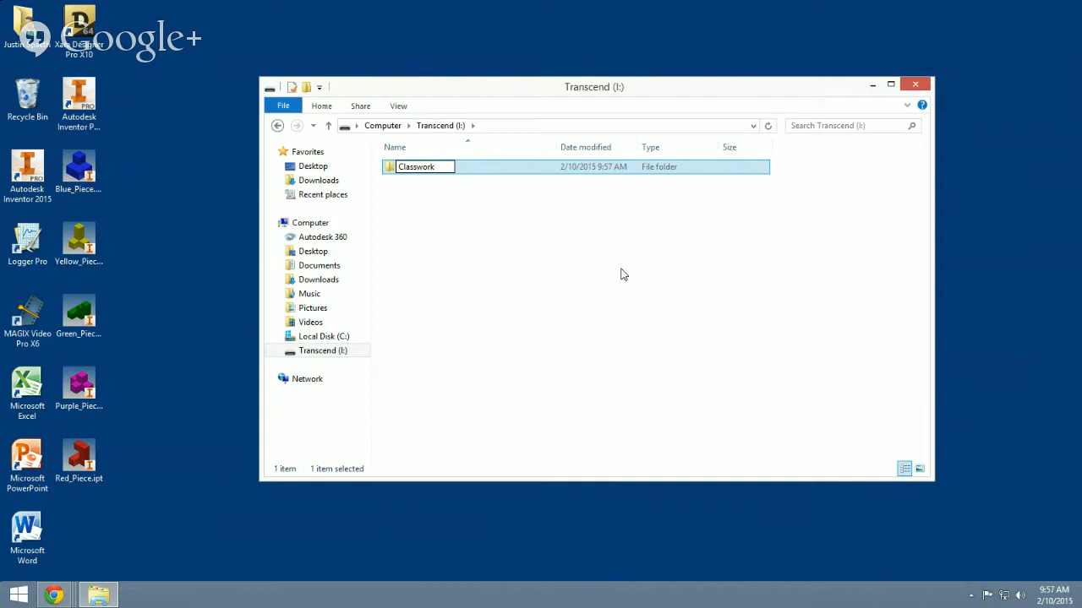
click(558, 258)
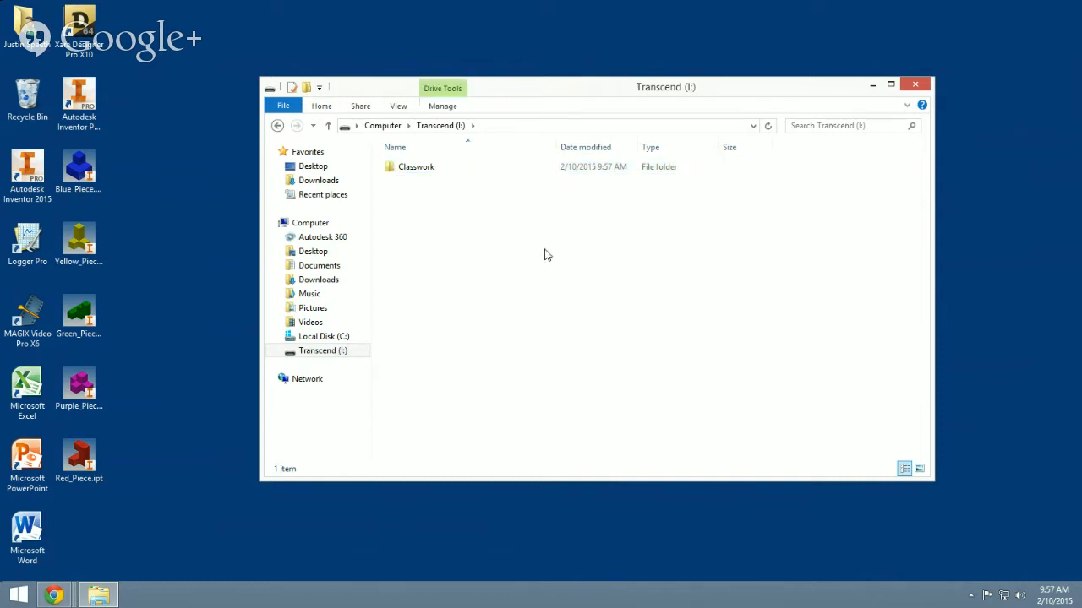
Create a second folder on the Transcend (I:) drive and name it Puzzle
right_click(435, 213)
mouse_move(527, 391)
click(651, 386)
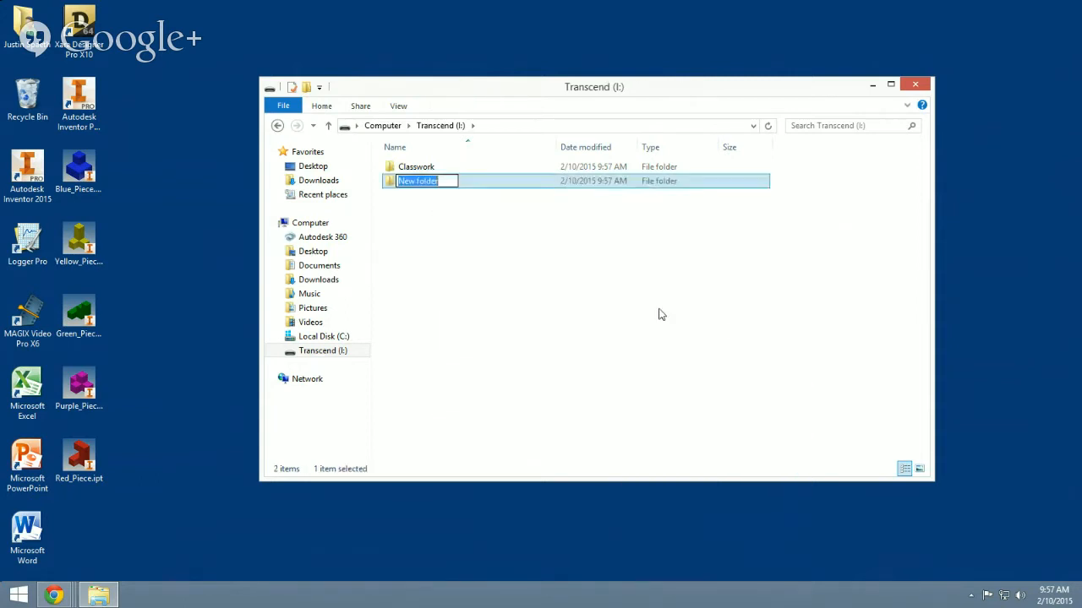
text(Puzzle)
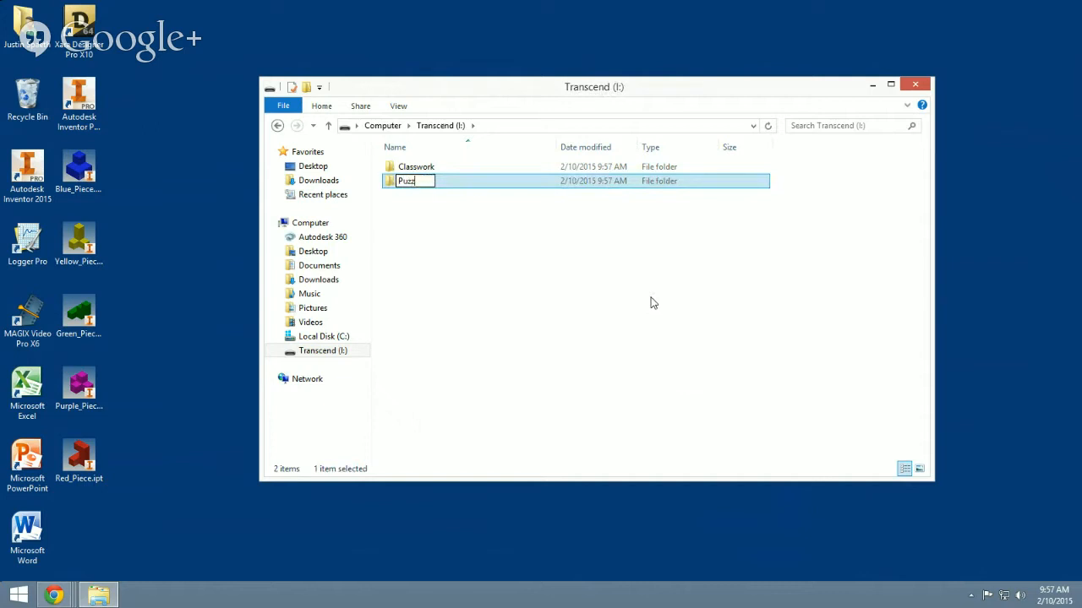
click(610, 287)
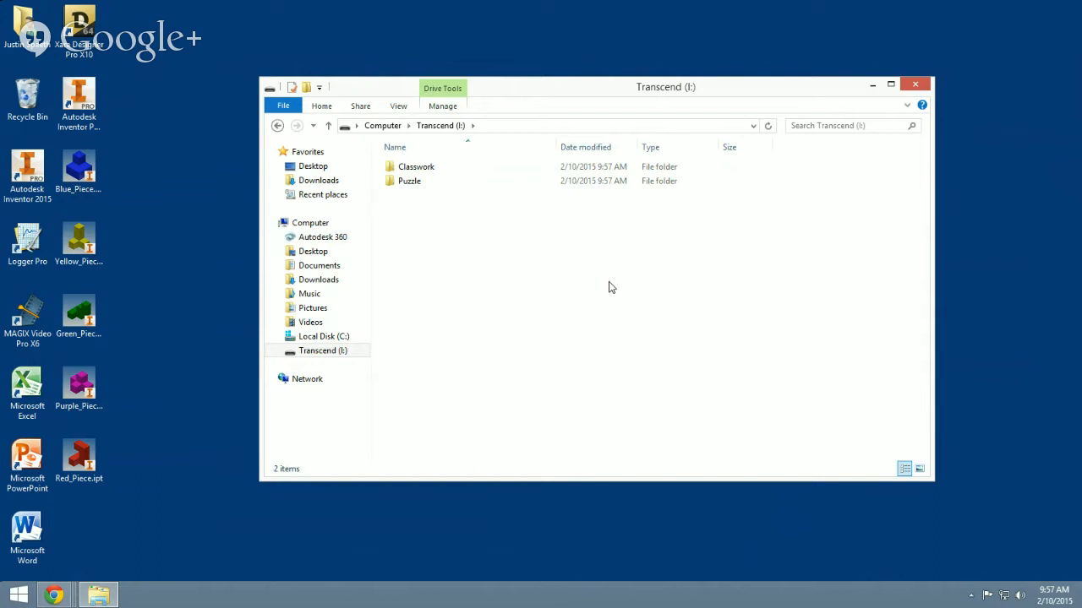
Add a folder named Train alongside the Classwork and Puzzle folders
right_click(452, 239)
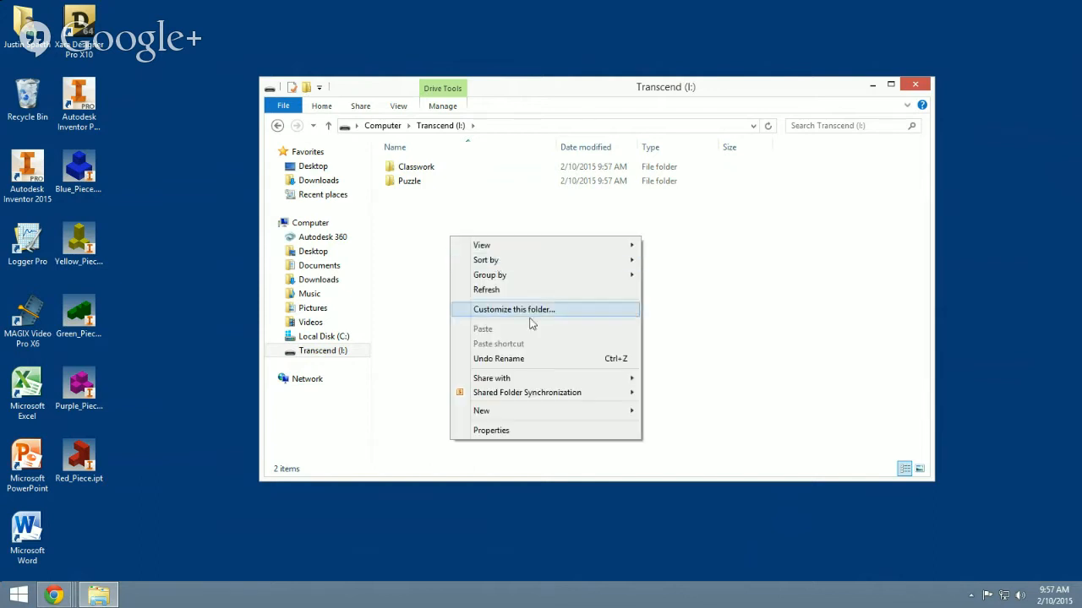
mouse_move(560, 411)
click(736, 411)
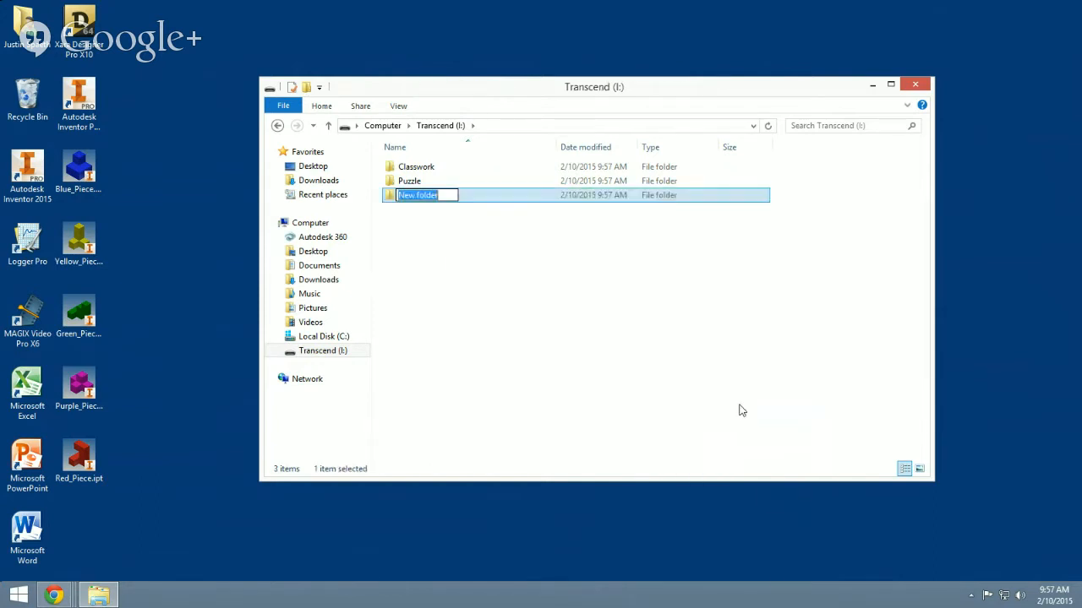
text(Train)
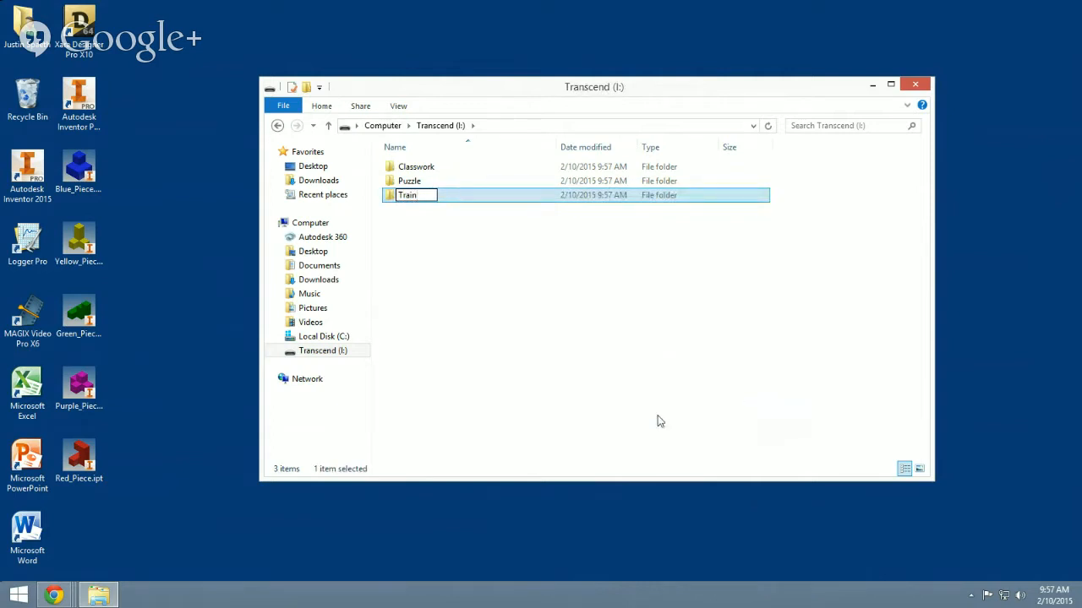
click(659, 420)
Add a folder named Reverse Engineering to the Transcend (I:) drive
right_click(425, 246)
mouse_move(556, 420)
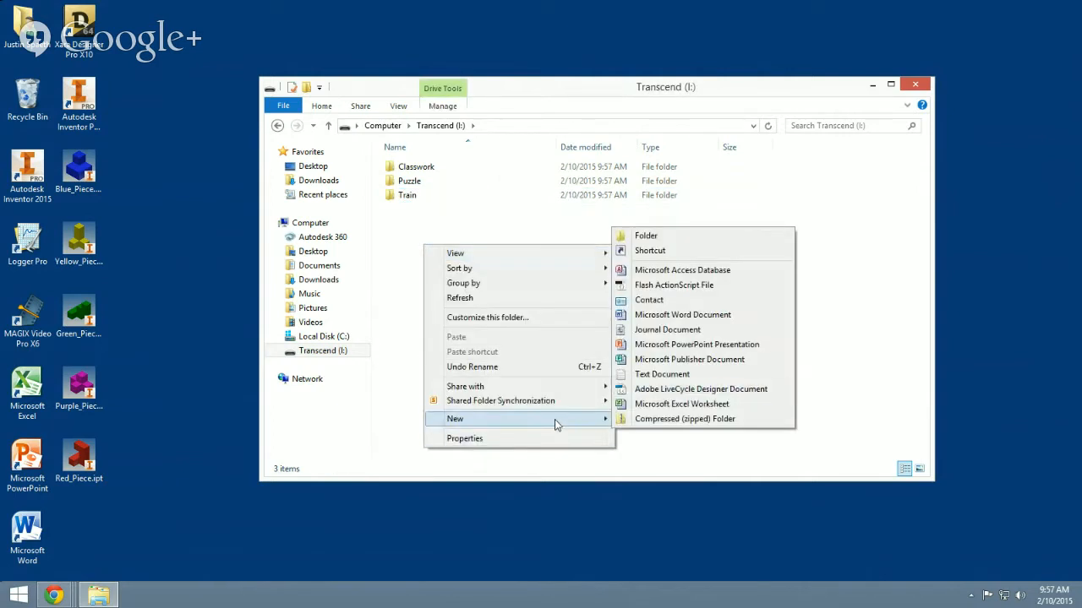
click(660, 238)
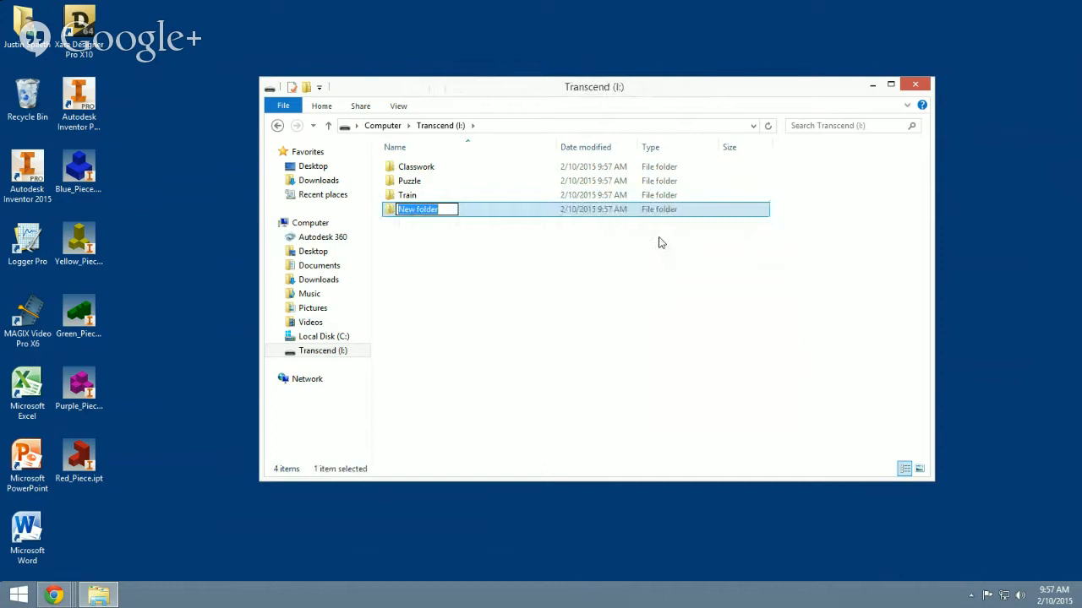
text(Reverse)
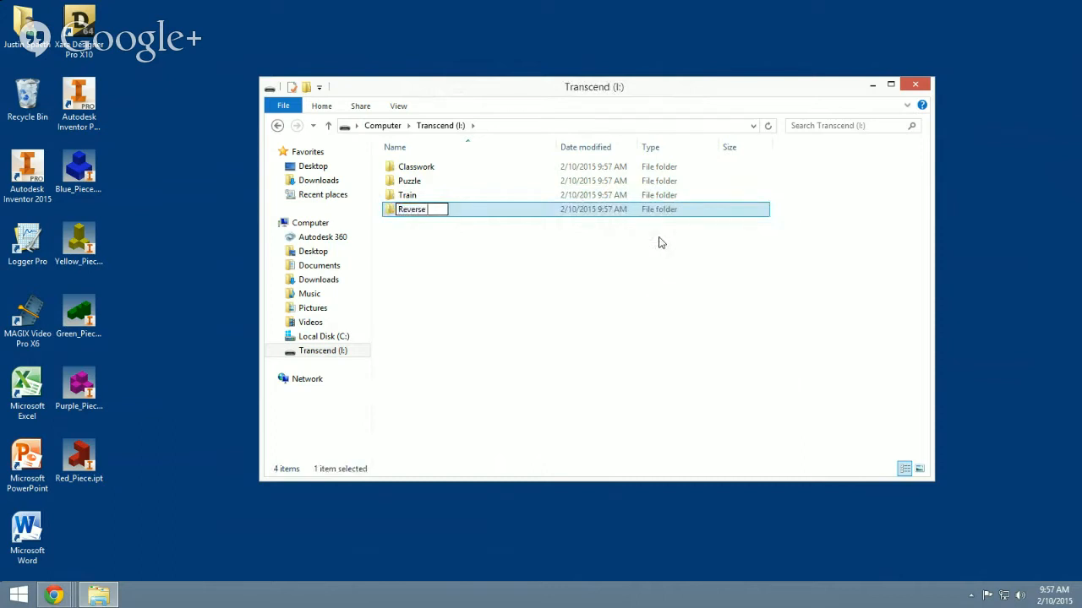
text( Engineering)
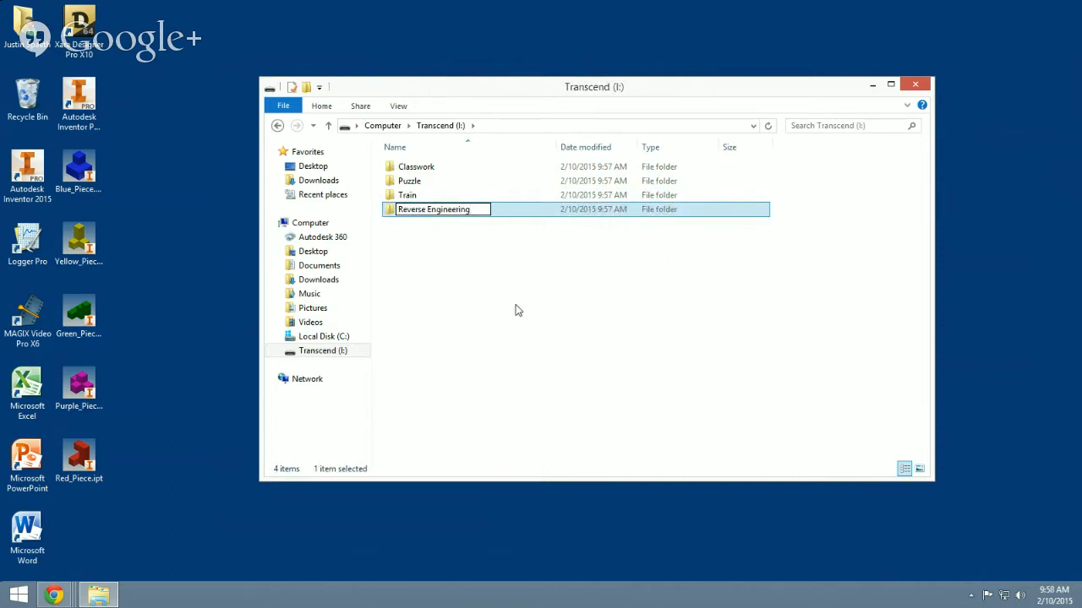
click(515, 310)
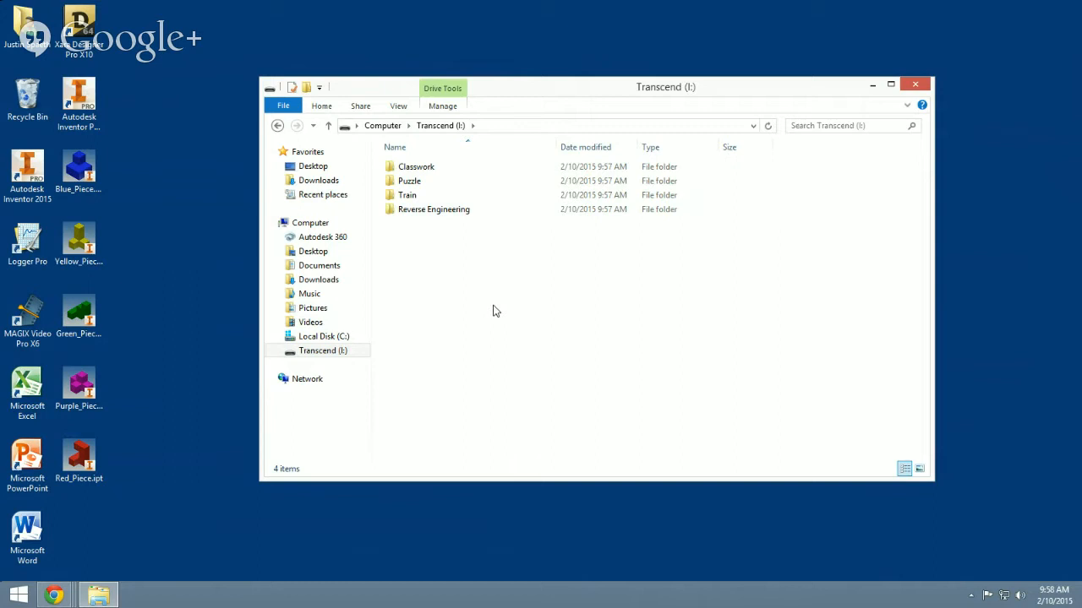
Look inside the Classwork folder, return to the drive and open the Puzzle folder
double_click(440, 168)
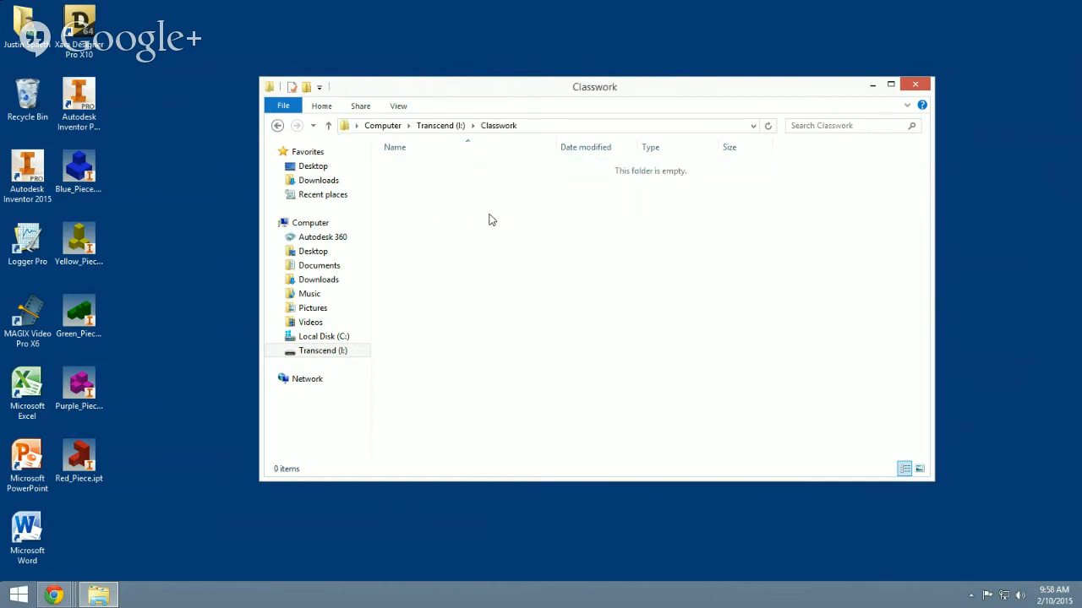
click(277, 126)
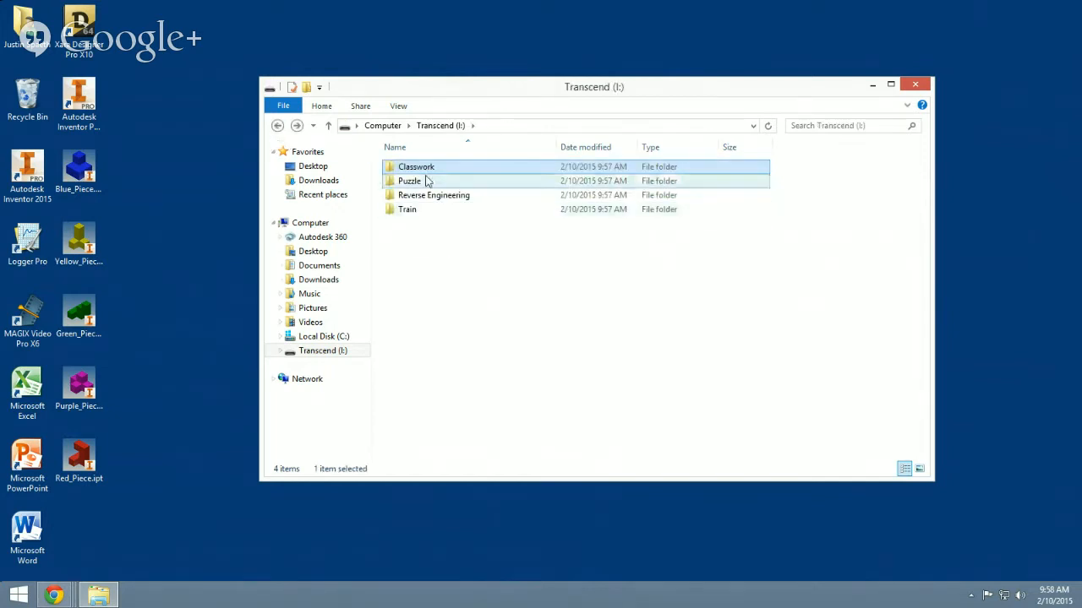
double_click(414, 181)
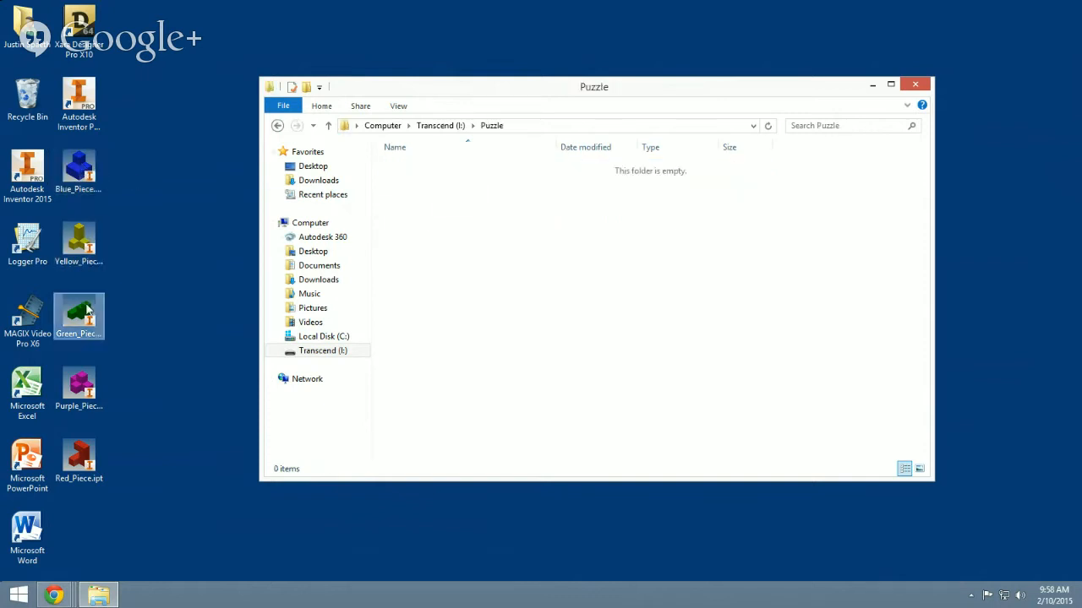
Move the Blue, Yellow, Green, Purple and Red piece .ipt files from the desktop into the Puzzle folder on the Transcend (I:) drive
drag(142, 495, 72, 176)
right_click(72, 175)
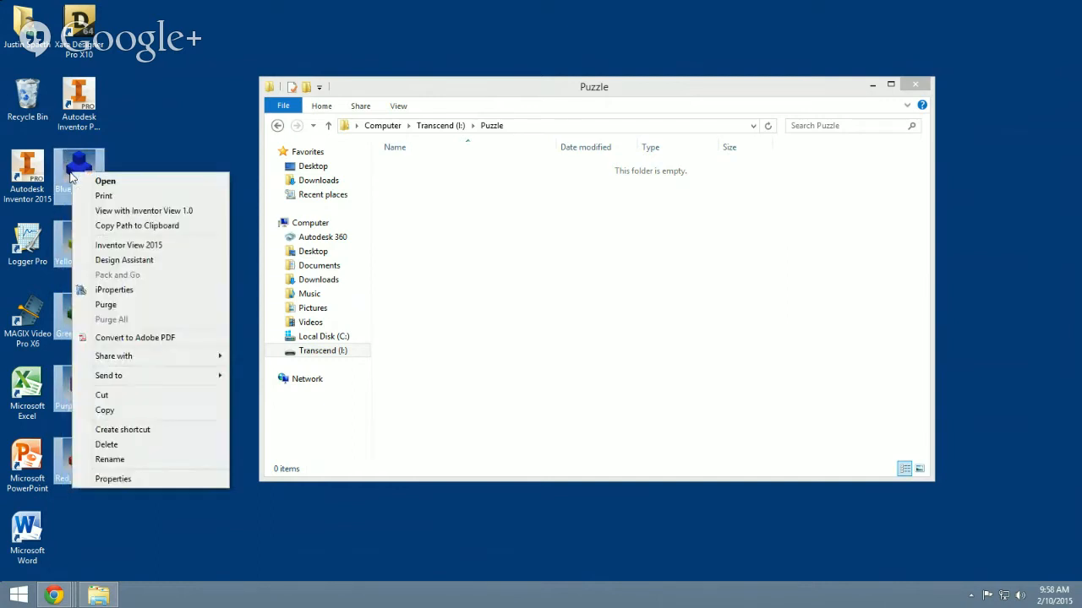
click(145, 397)
click(430, 210)
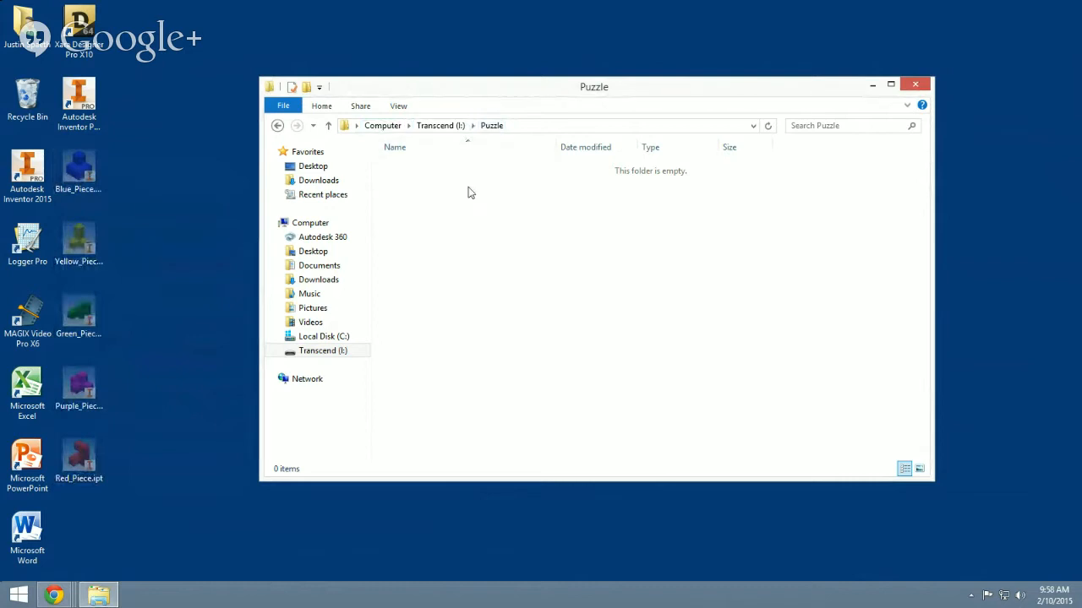
key(BackSpace)
double_click(415, 184)
right_click(415, 186)
click(495, 273)
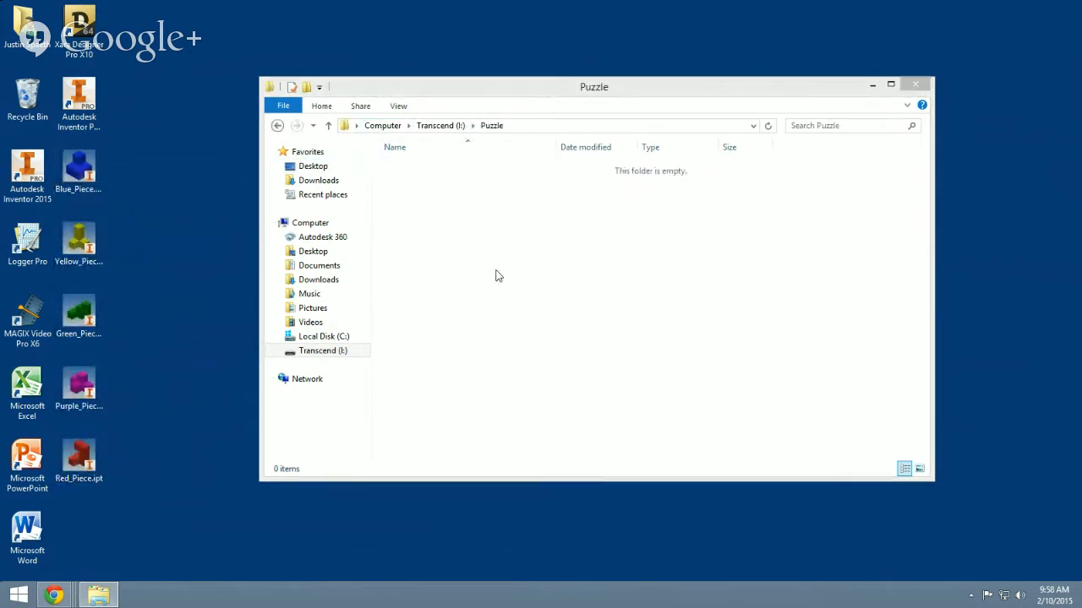
click(547, 293)
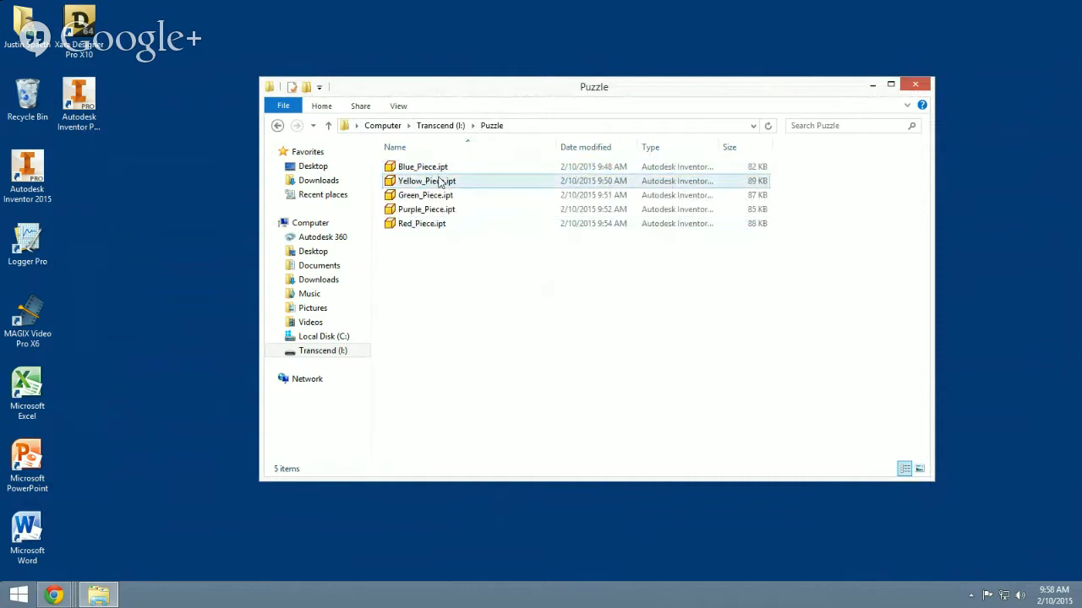
click(441, 168)
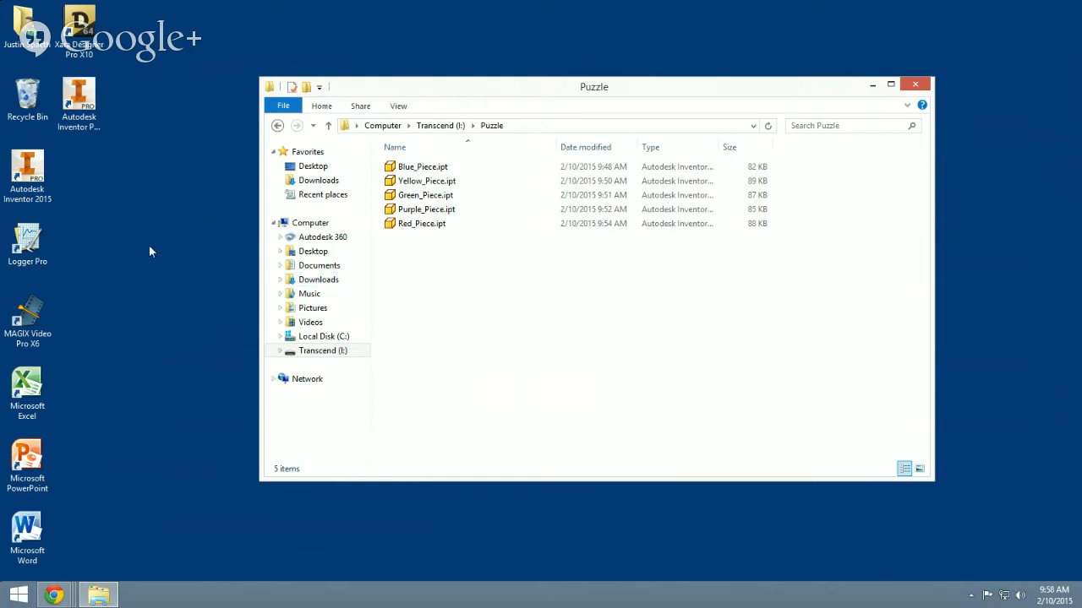
Launch Autodesk Inventor 2015 from the desktop
double_click(20, 173)
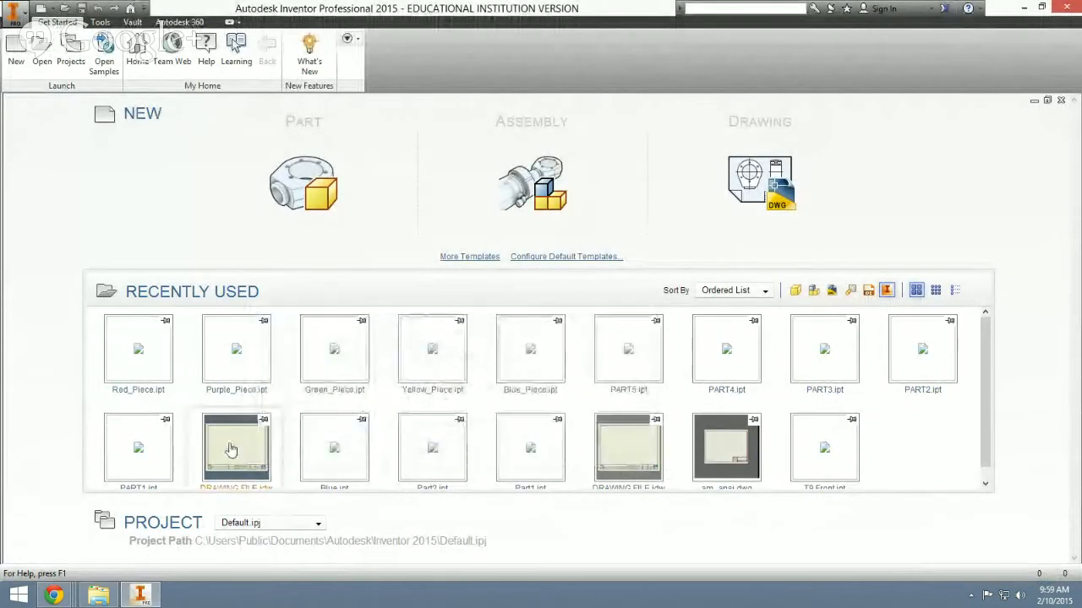
mouse_move(230, 447)
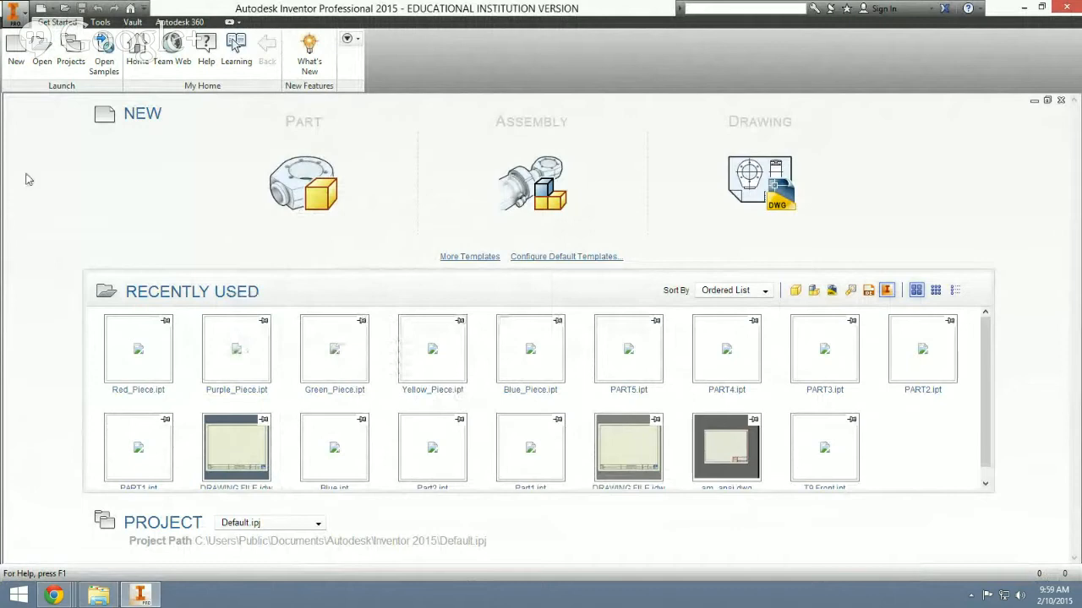
click(17, 49)
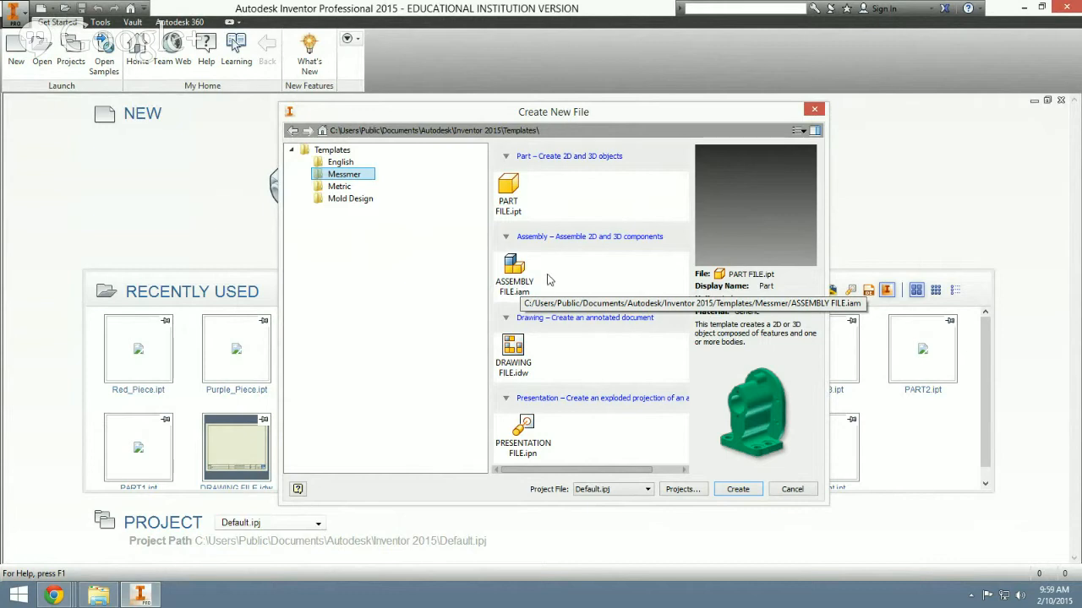
click(518, 285)
double_click(523, 275)
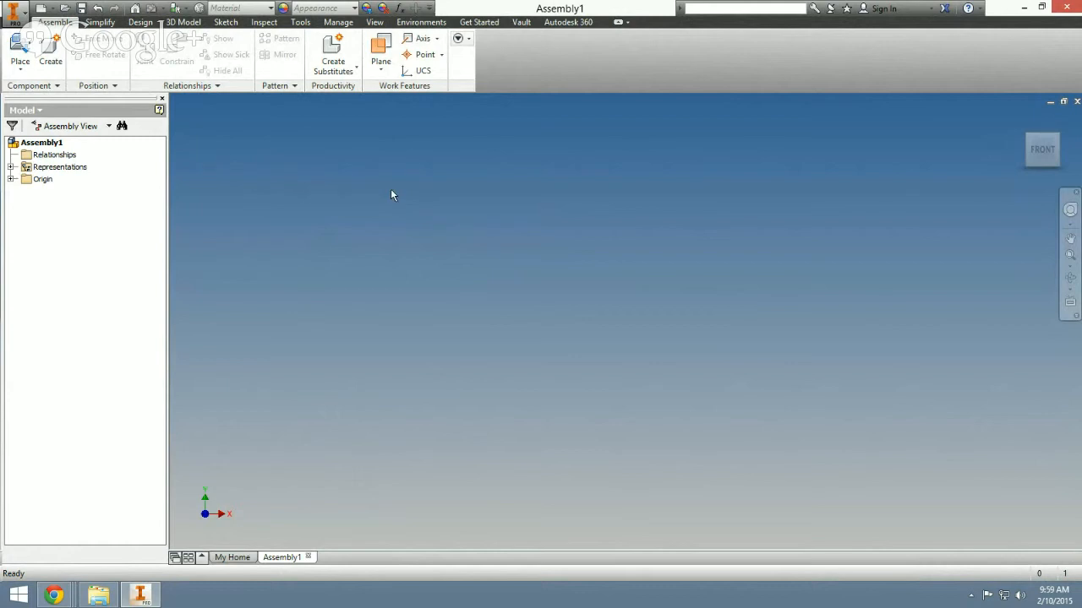
click(14, 46)
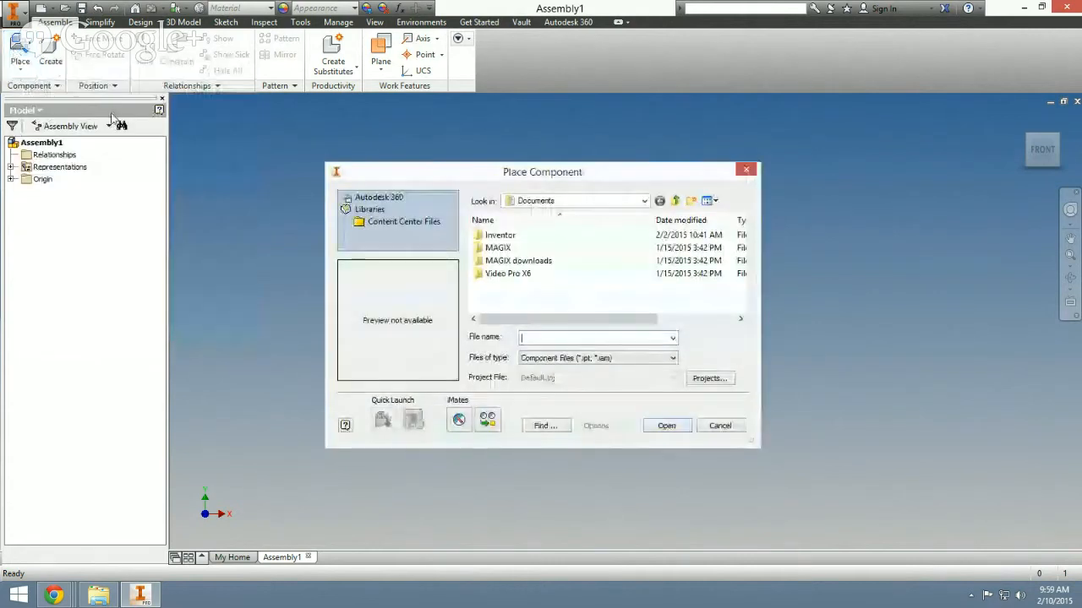
click(644, 201)
click(648, 252)
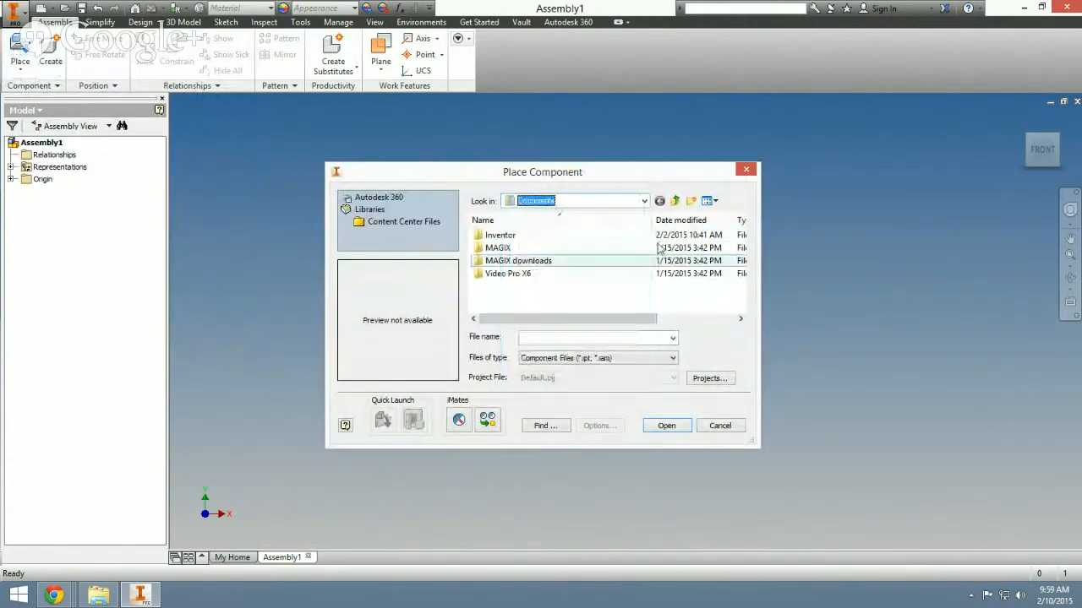
click(721, 429)
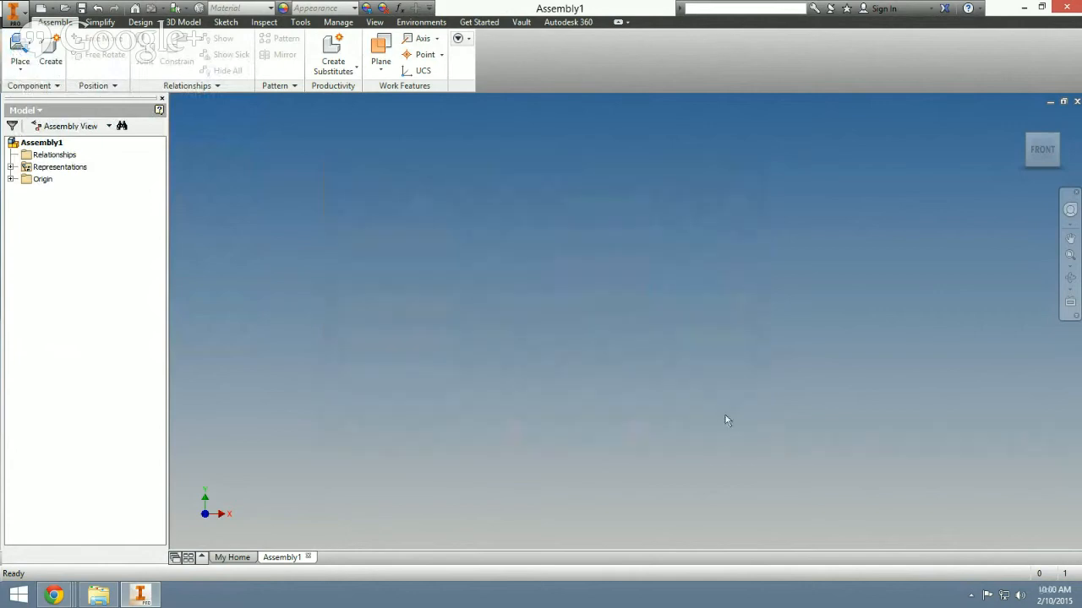
click(1076, 101)
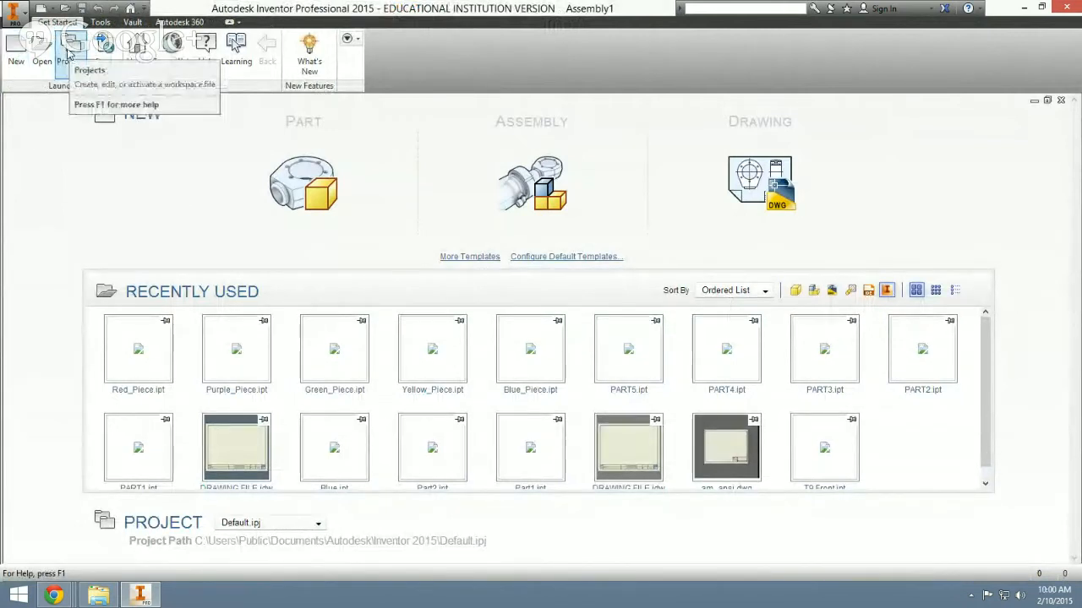
Start a new single user project named PuzzleCube, dismissing the missing project notice
click(70, 53)
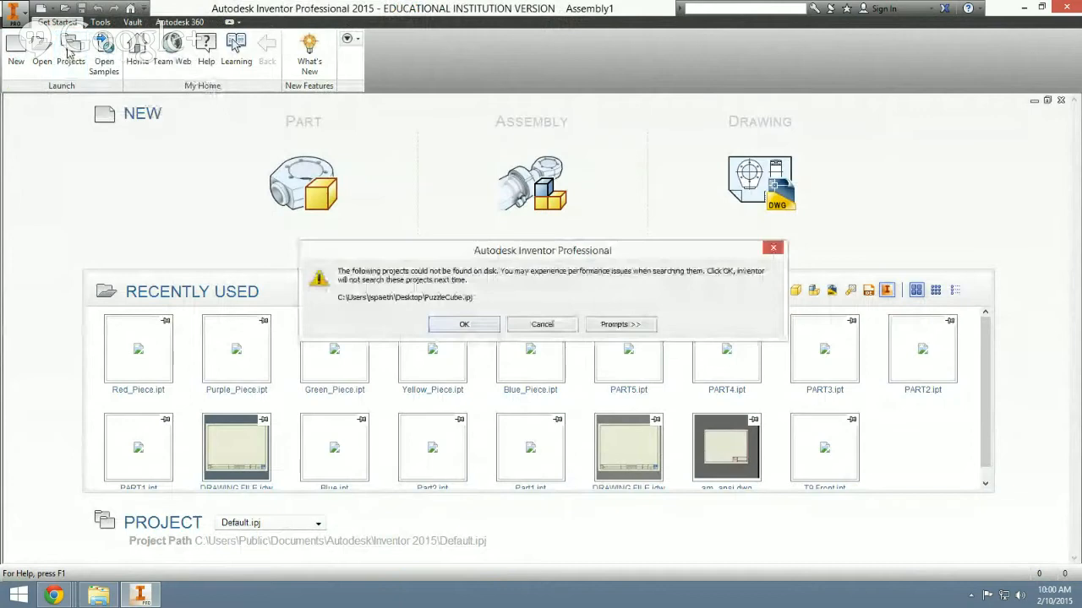
click(482, 324)
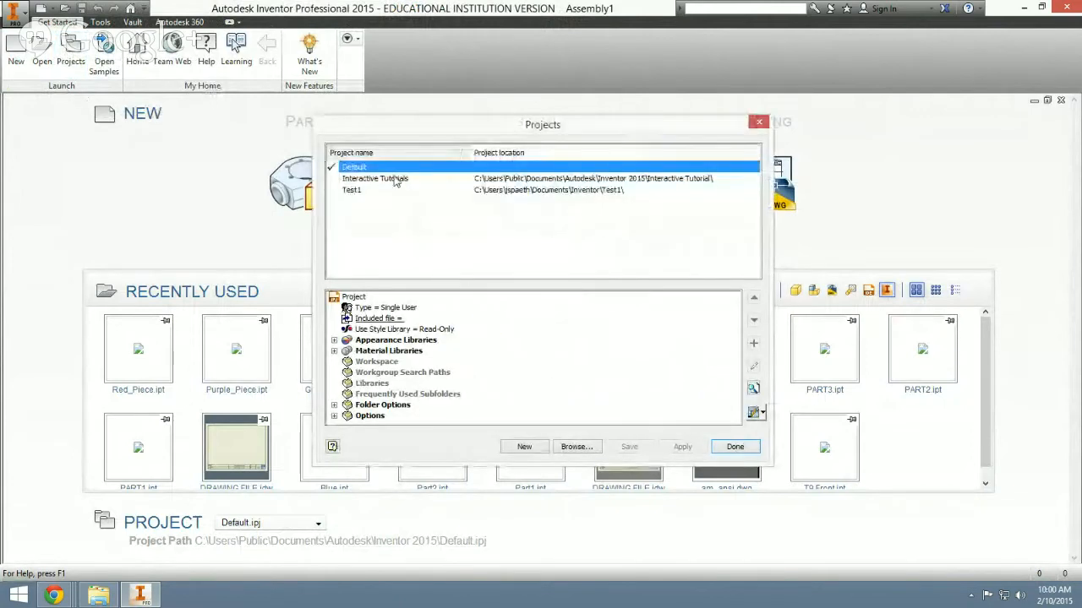
click(525, 447)
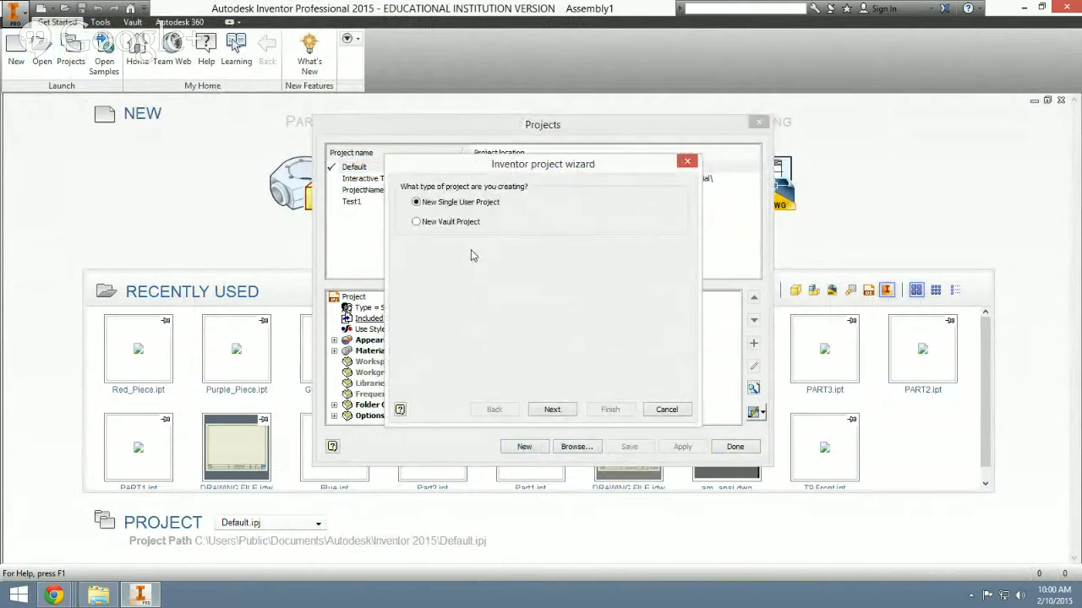
click(552, 410)
drag(481, 211, 356, 207)
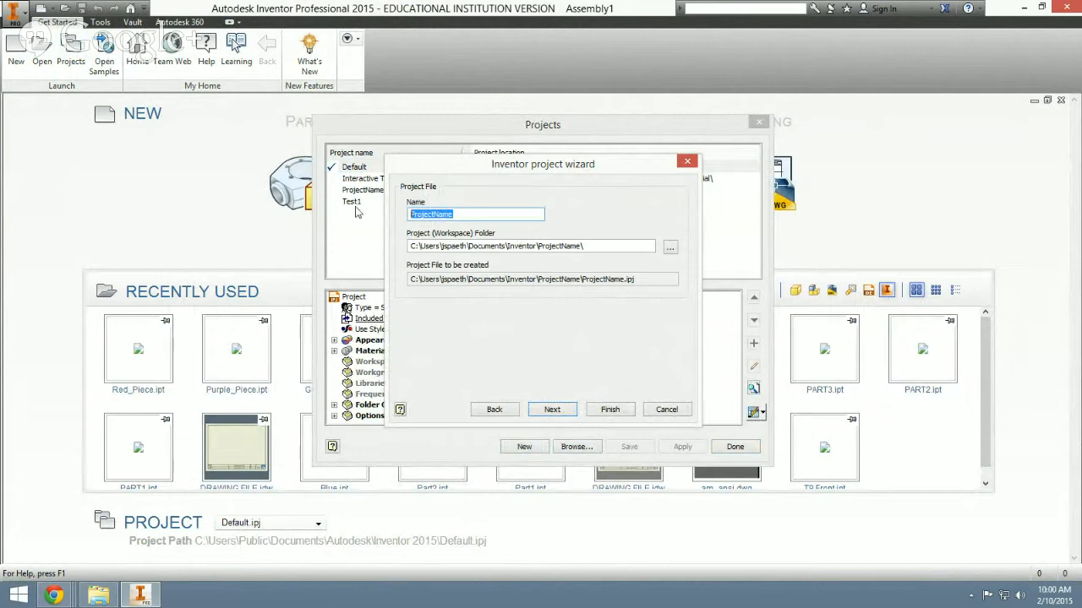
text(Puzzle)
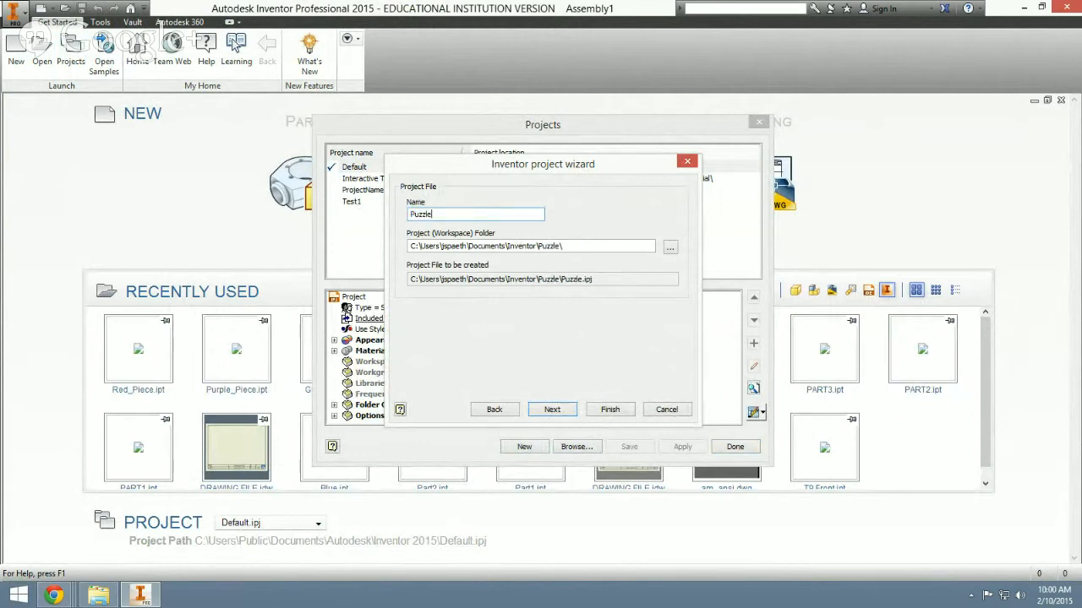
text(Cube)
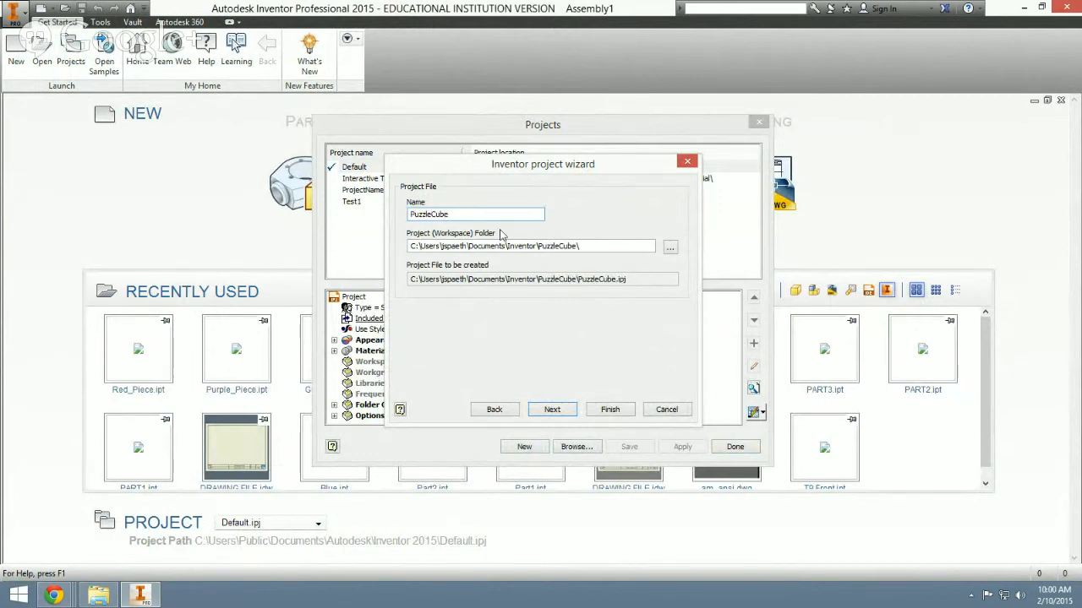
Set the project location to the Puzzle folder on the Transcend (I:) drive and finish creating the project
click(669, 247)
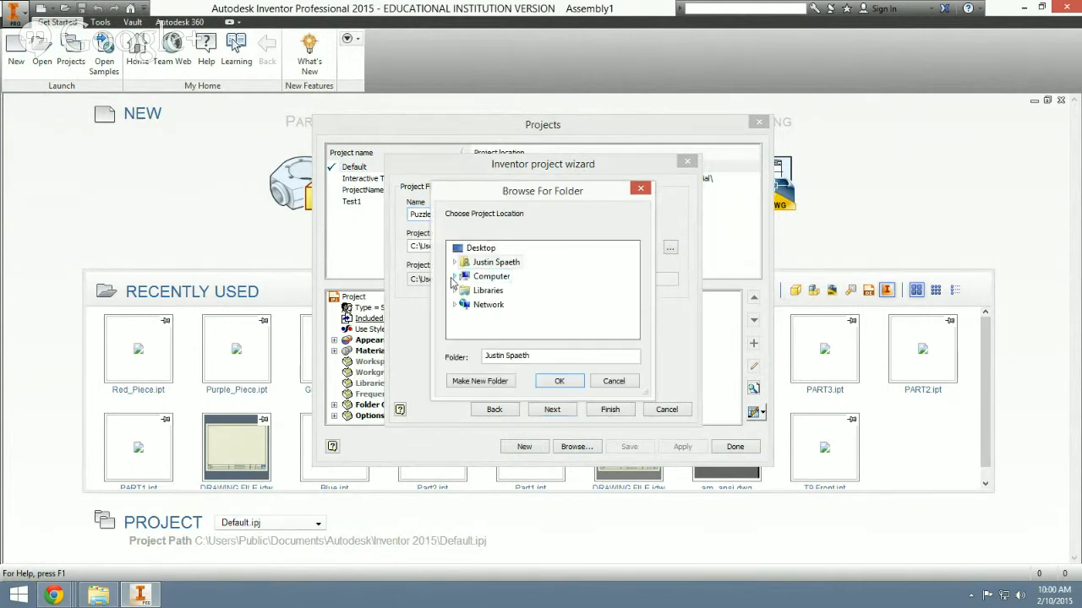
click(454, 278)
scroll(490, 300, down, 2)
click(505, 305)
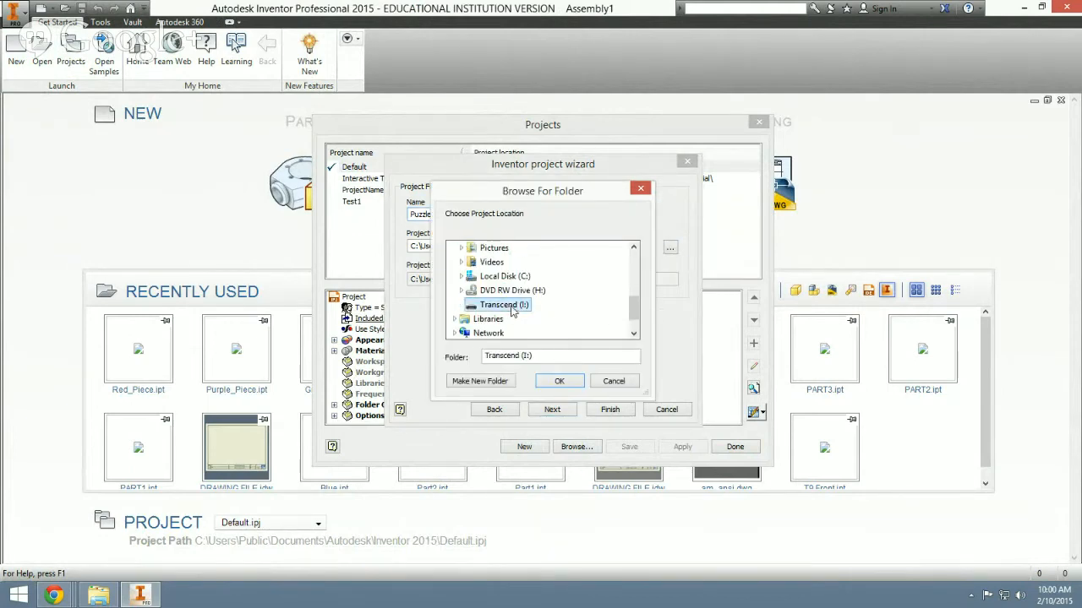
double_click(510, 305)
click(498, 291)
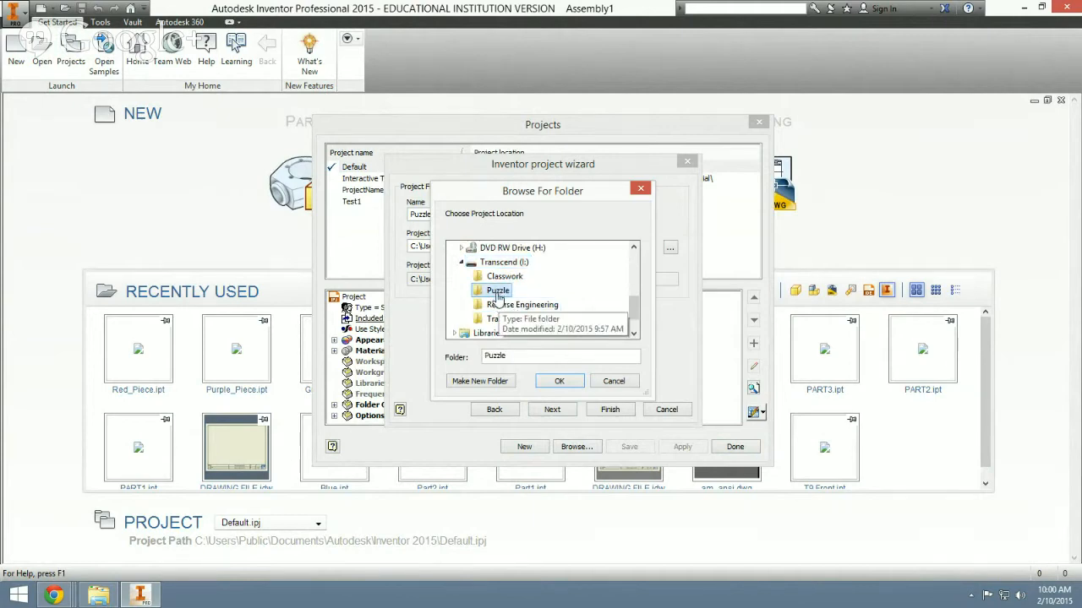
click(558, 381)
click(609, 409)
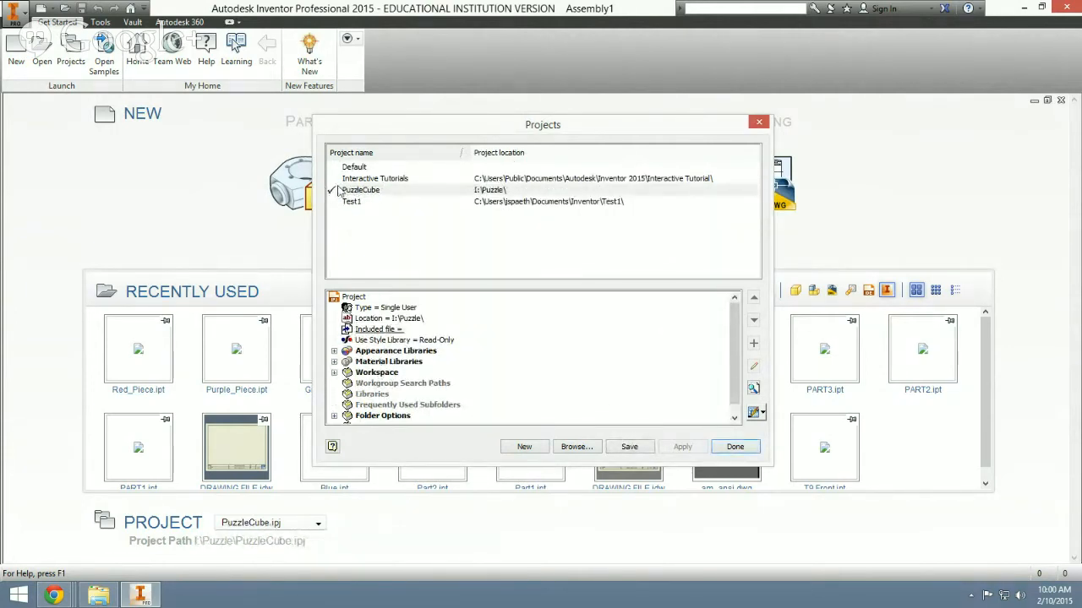
Save the PuzzleCube project, accept its migration to the current release, and close the project manager
click(643, 446)
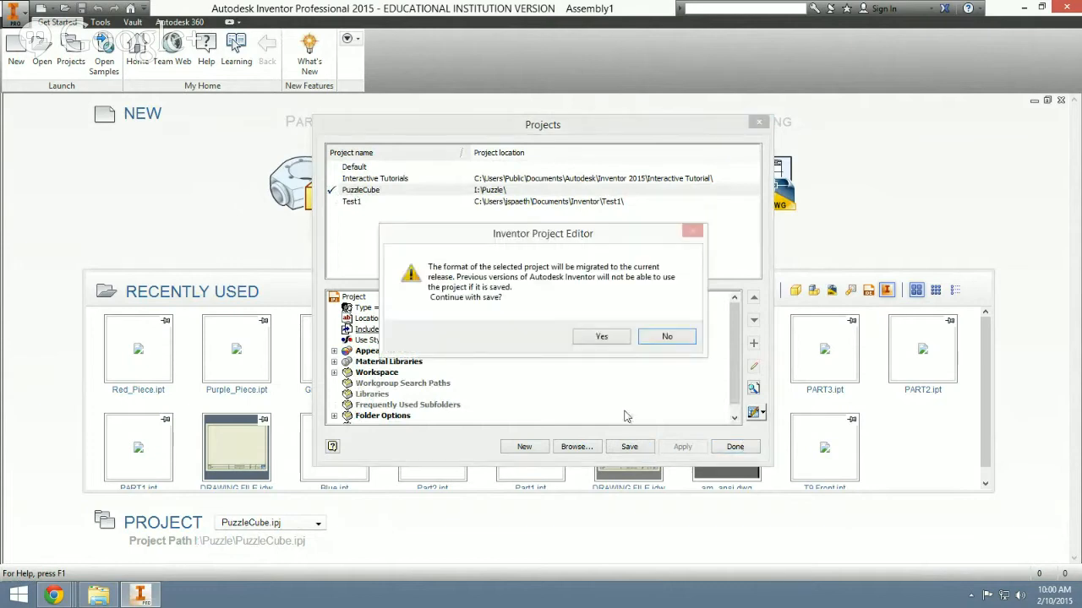
click(601, 337)
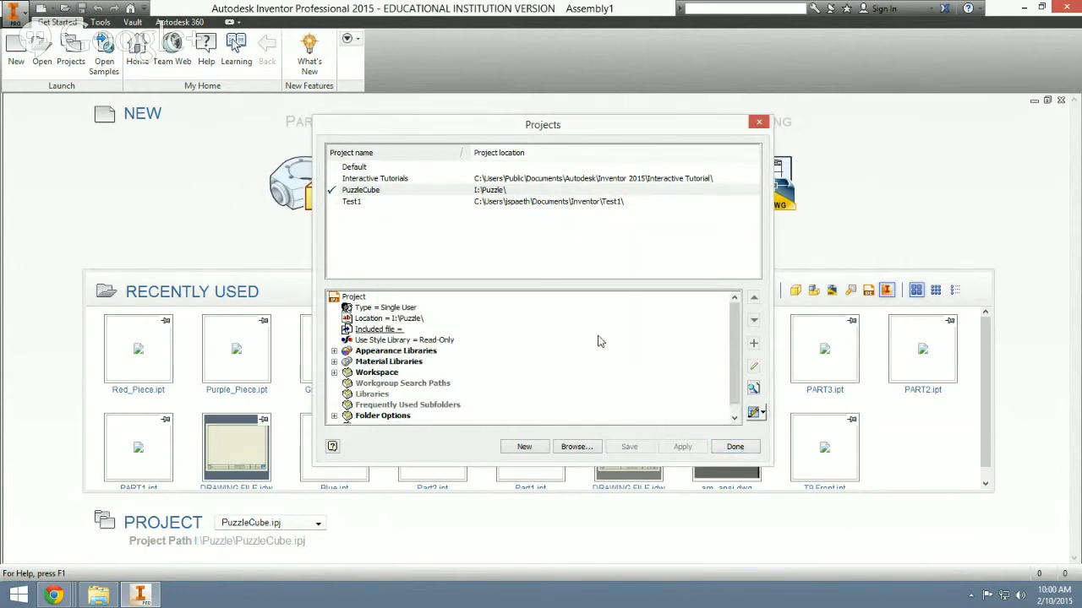
click(734, 446)
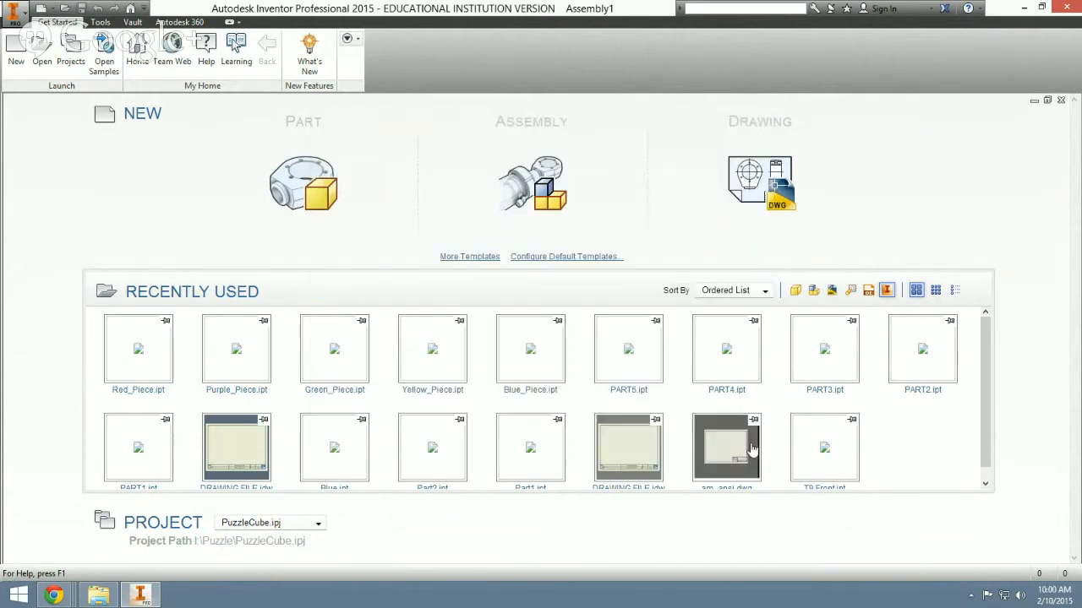
Create a new assembly from the ASSEMBLY FILE.iam template in the Messmer template folder
click(17, 52)
click(368, 178)
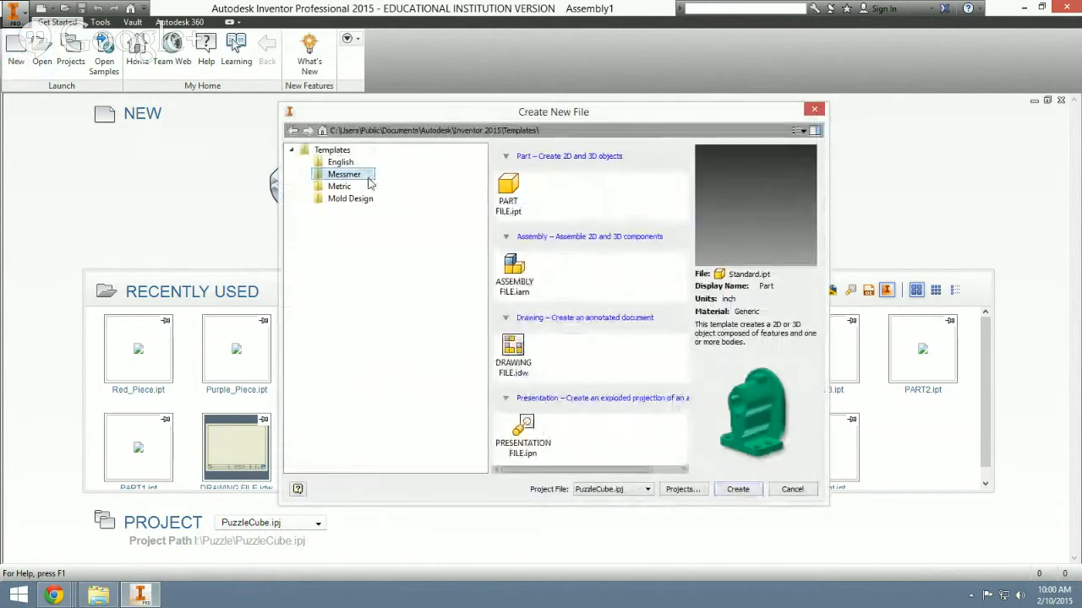
double_click(512, 271)
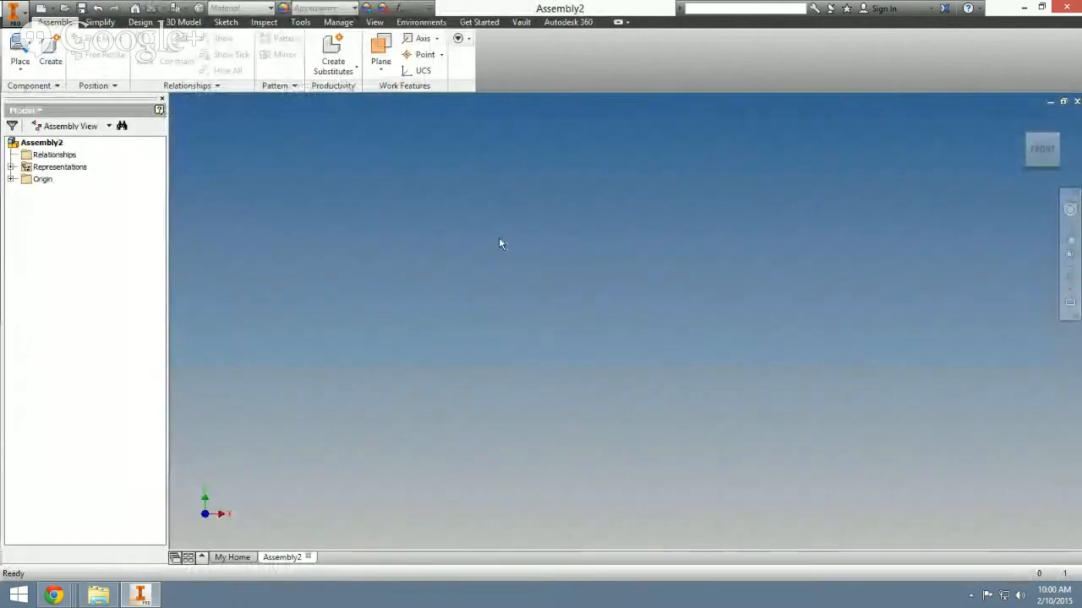
click(19, 47)
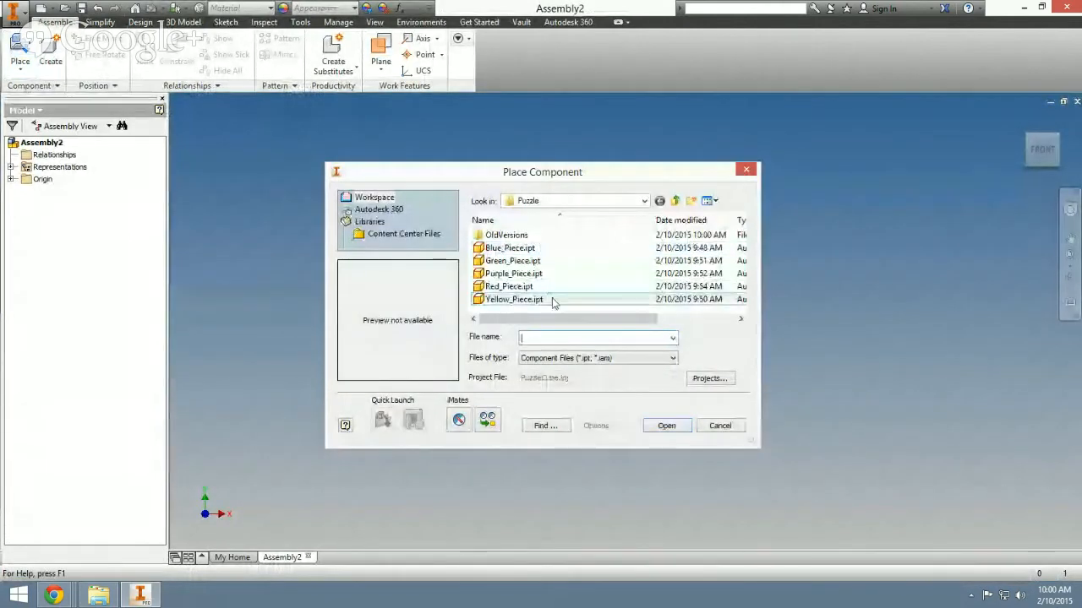
mouse_move(551, 301)
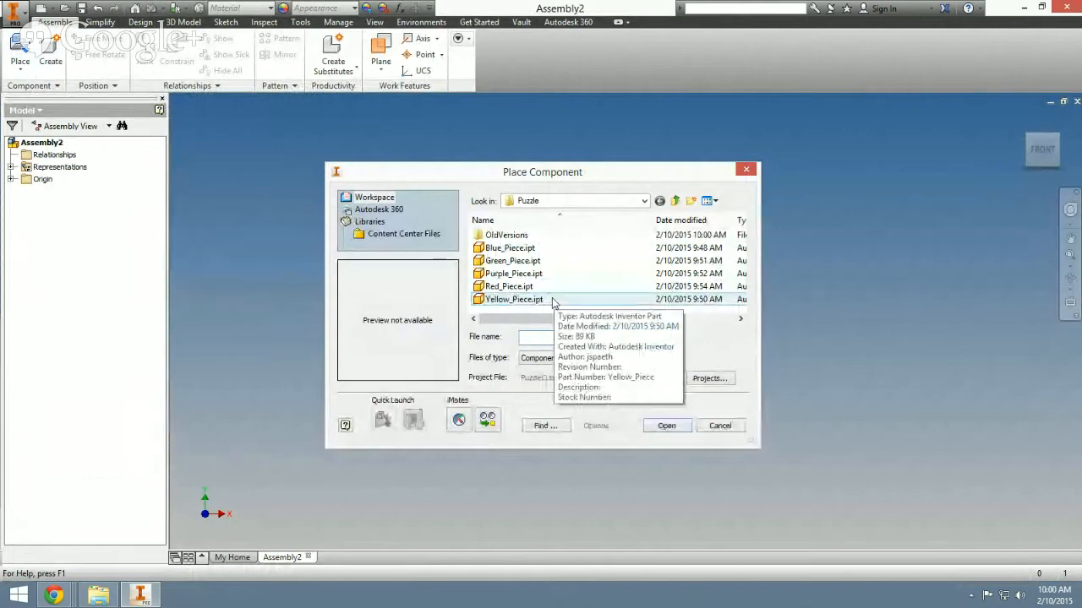
click(746, 169)
Save the new assembly as PuzzleCube_Assembly in the Puzzle folder
click(13, 15)
click(73, 136)
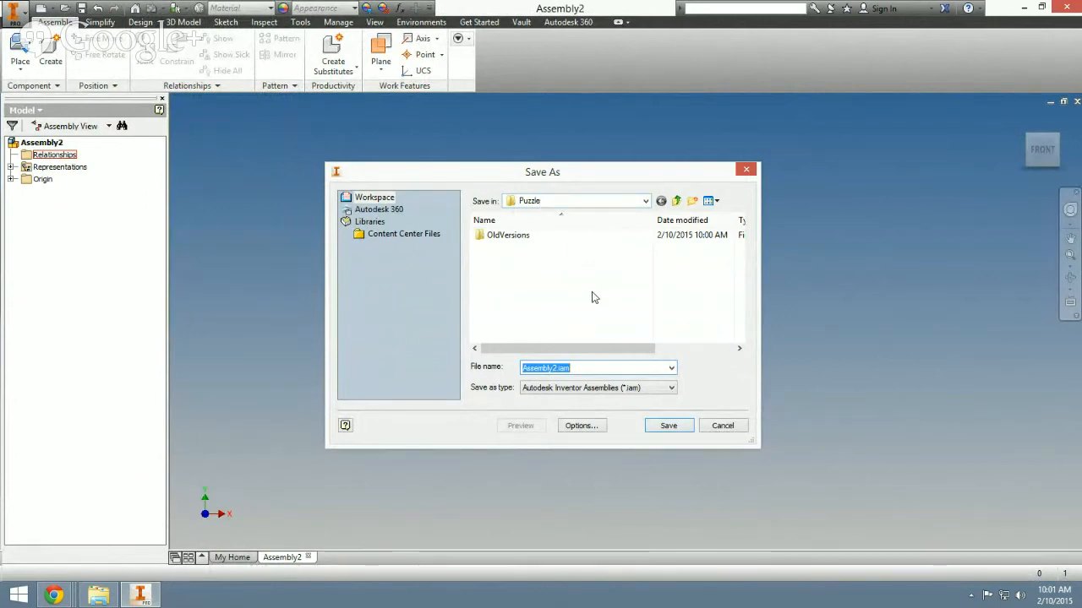
text(P)
key(BackSpace)
key(BackSpace)
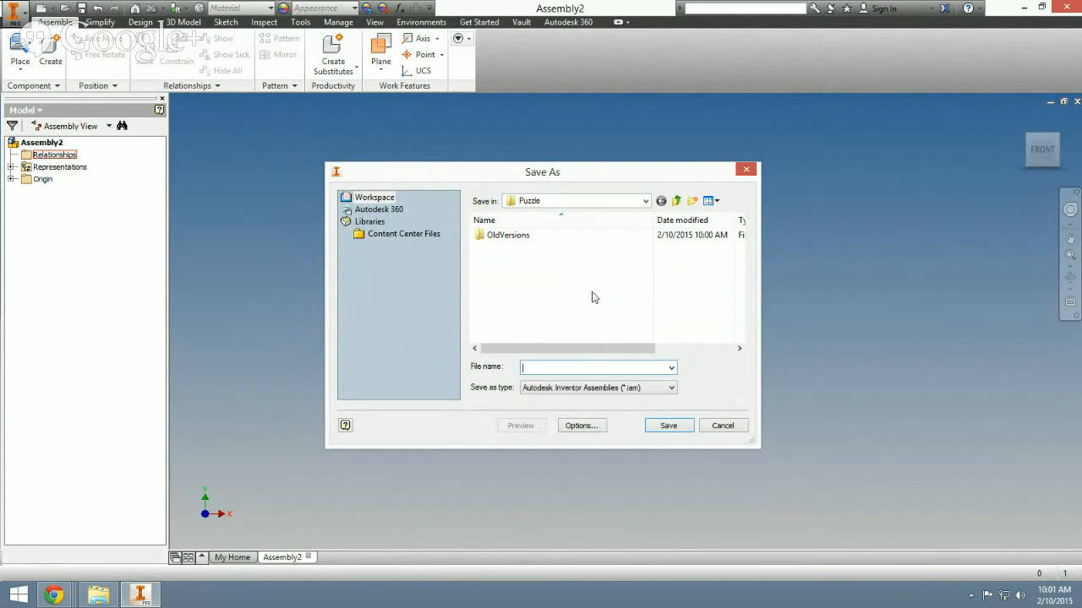
text(Puzzl)
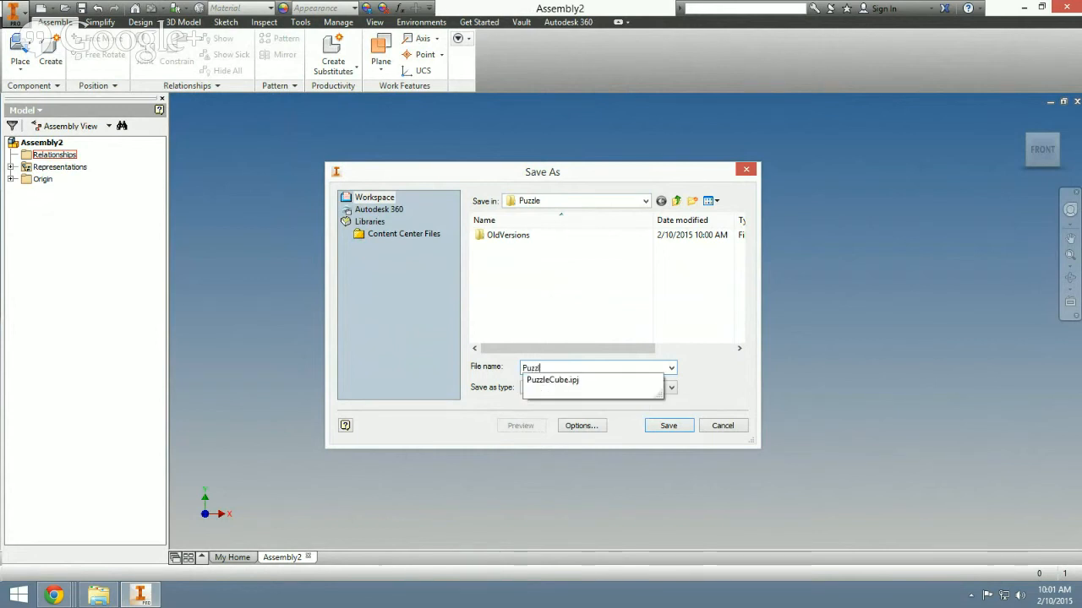
text(eCube_Assembly)
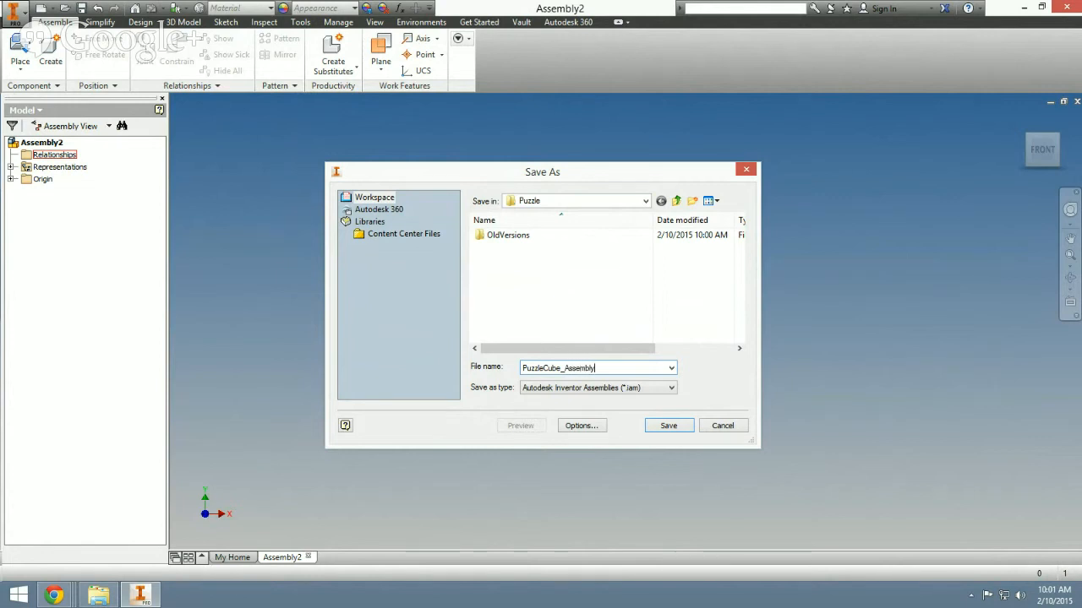
click(669, 425)
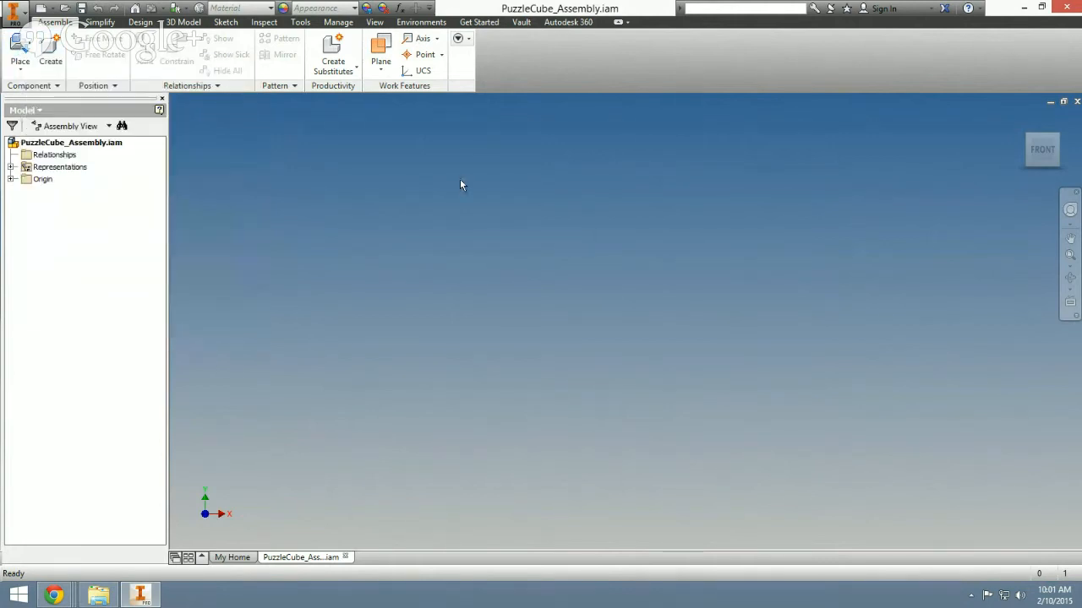
Preview the Blue and Green pieces, and place one instance of Purple_Piece.ipt in the assembly
click(22, 46)
click(546, 250)
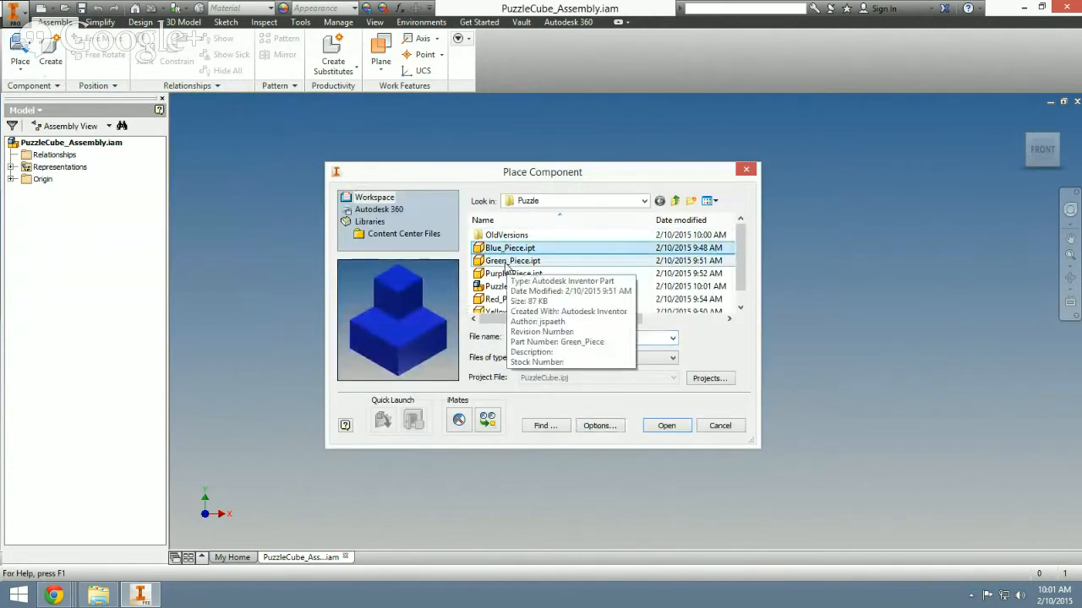
click(507, 262)
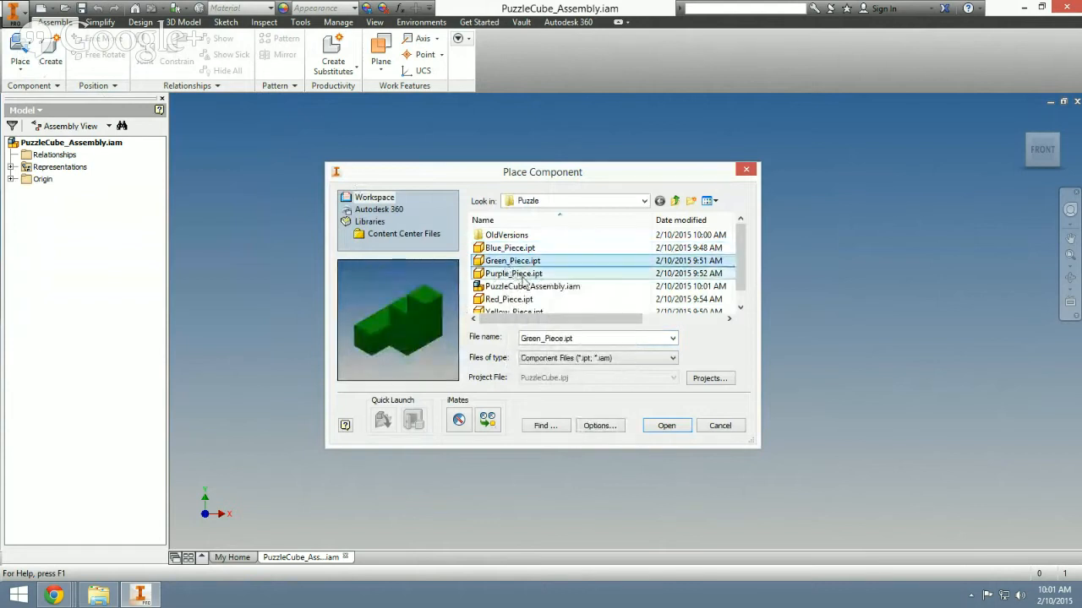
click(513, 274)
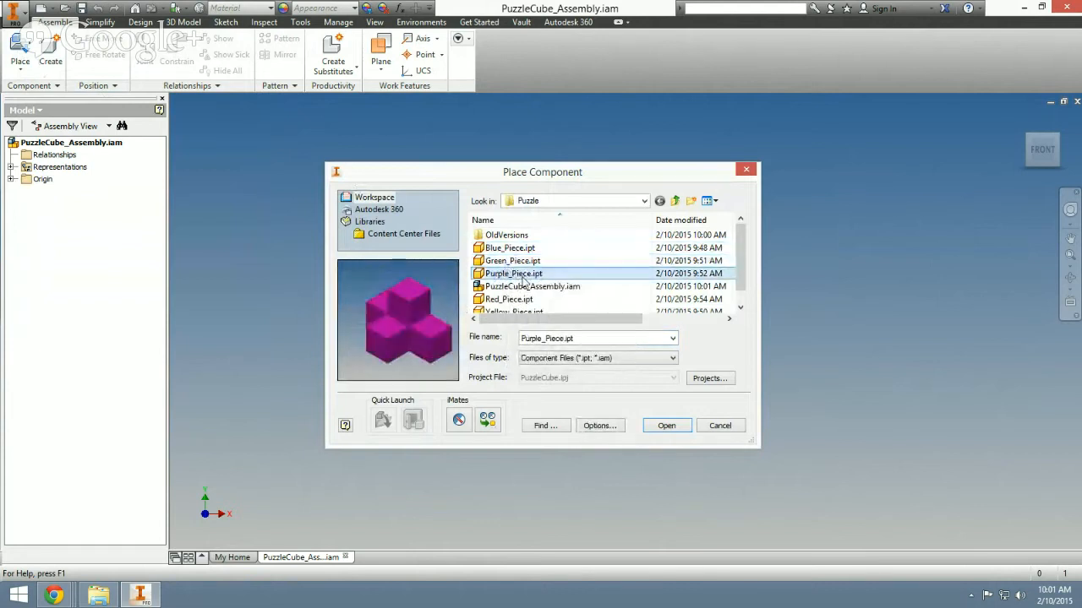
click(672, 425)
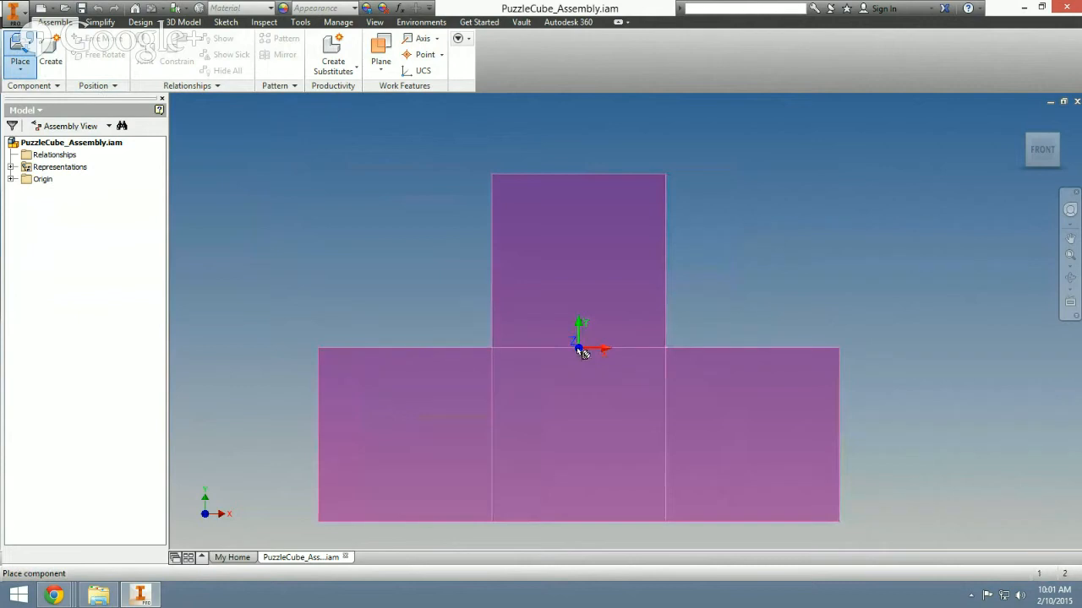
click(581, 353)
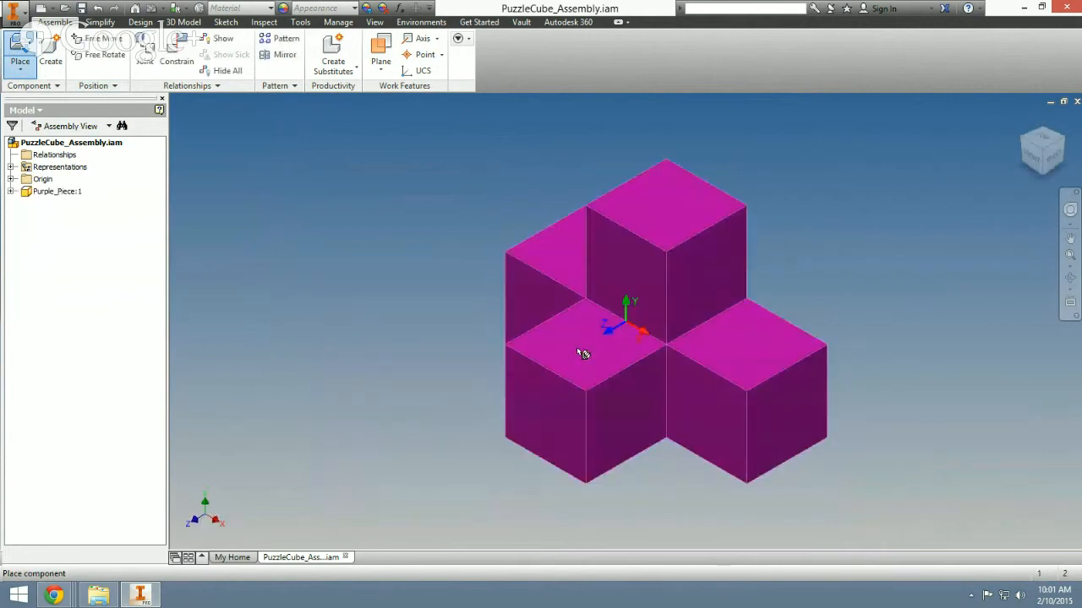
right_click(578, 353)
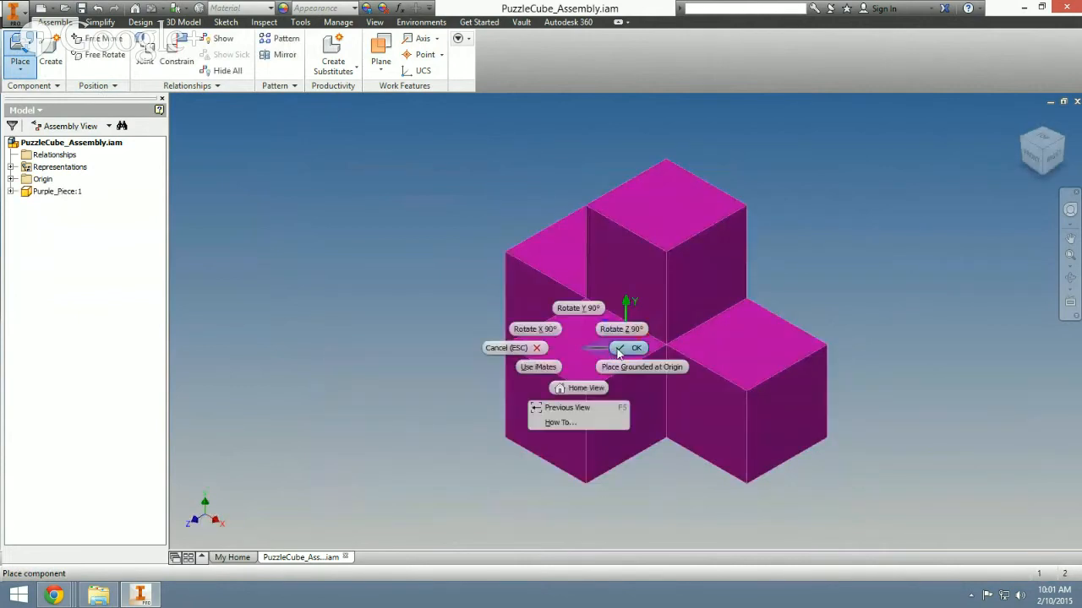
click(616, 349)
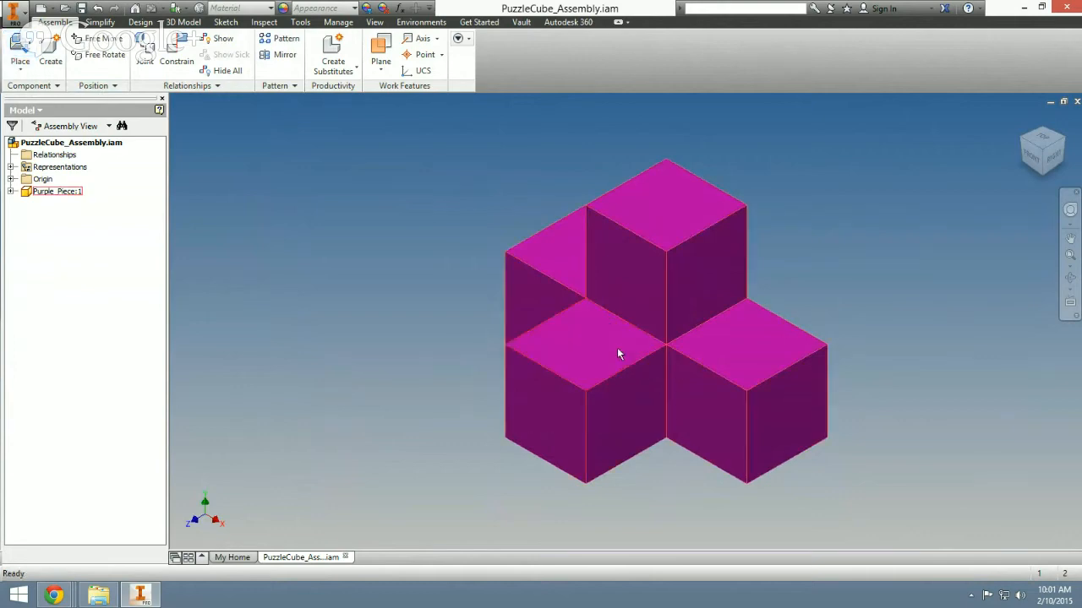
Place one instance of Red_Piece.ipt in the assembly, beside the purple piece
scroll(362, 267, up, 5)
scroll(361, 268, down, 7)
scroll(362, 274, down, 3)
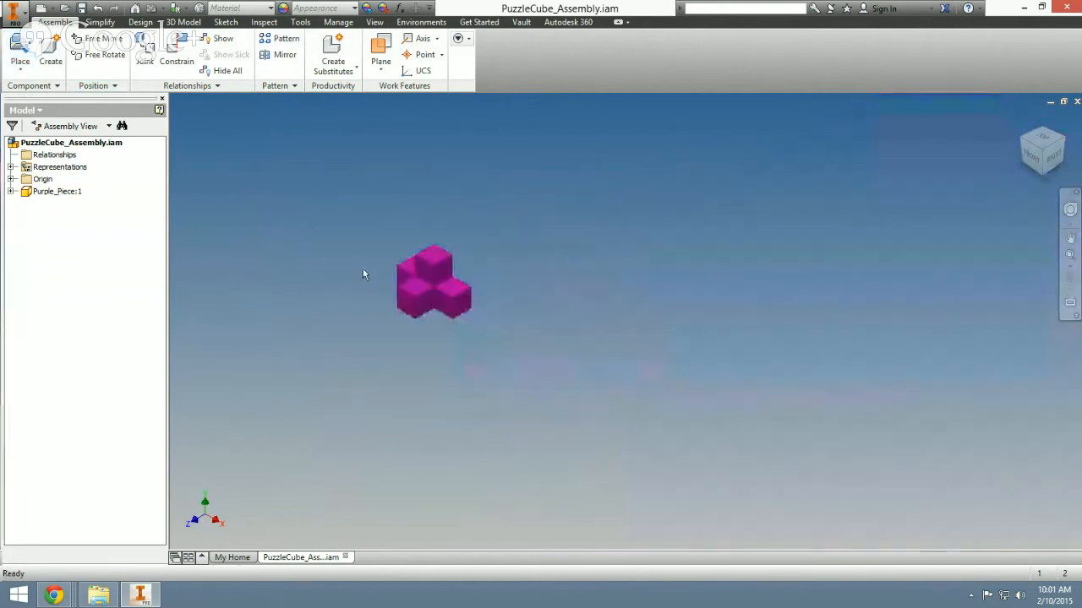
middle_drag(362, 270, 512, 321)
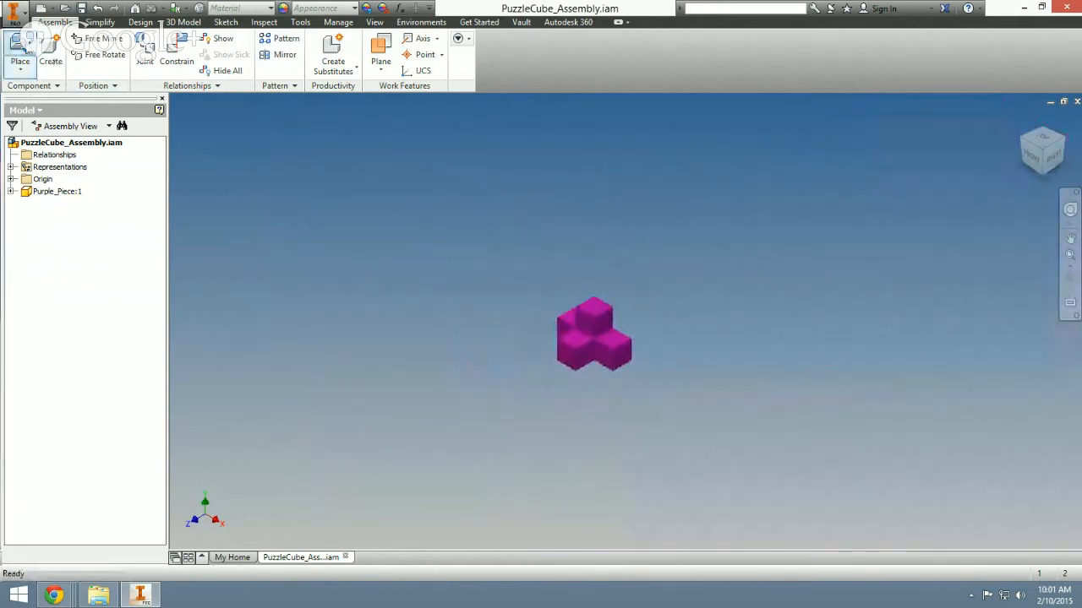
click(19, 53)
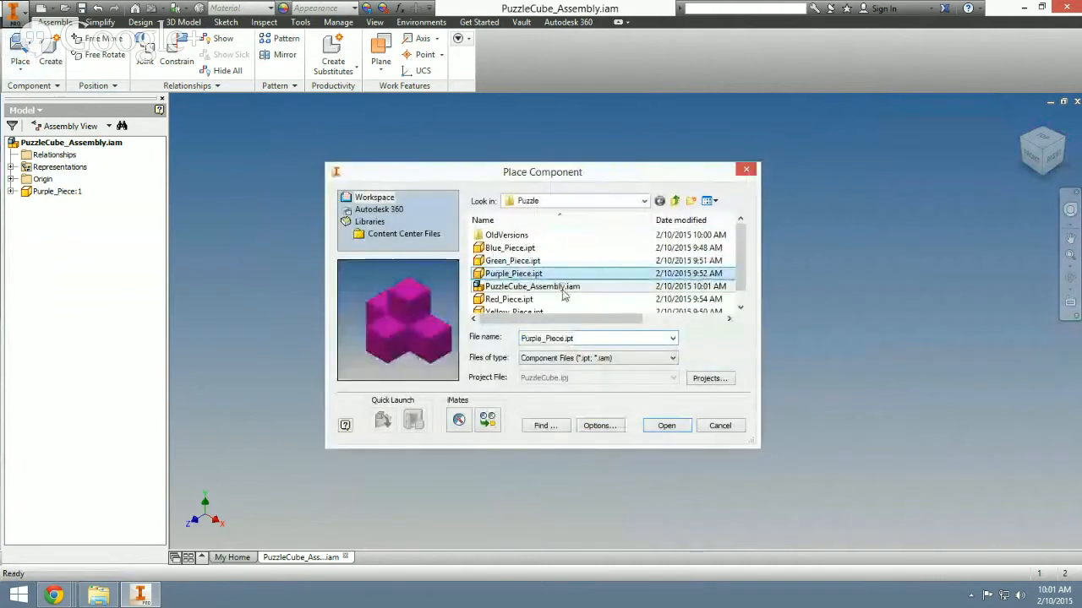
click(565, 299)
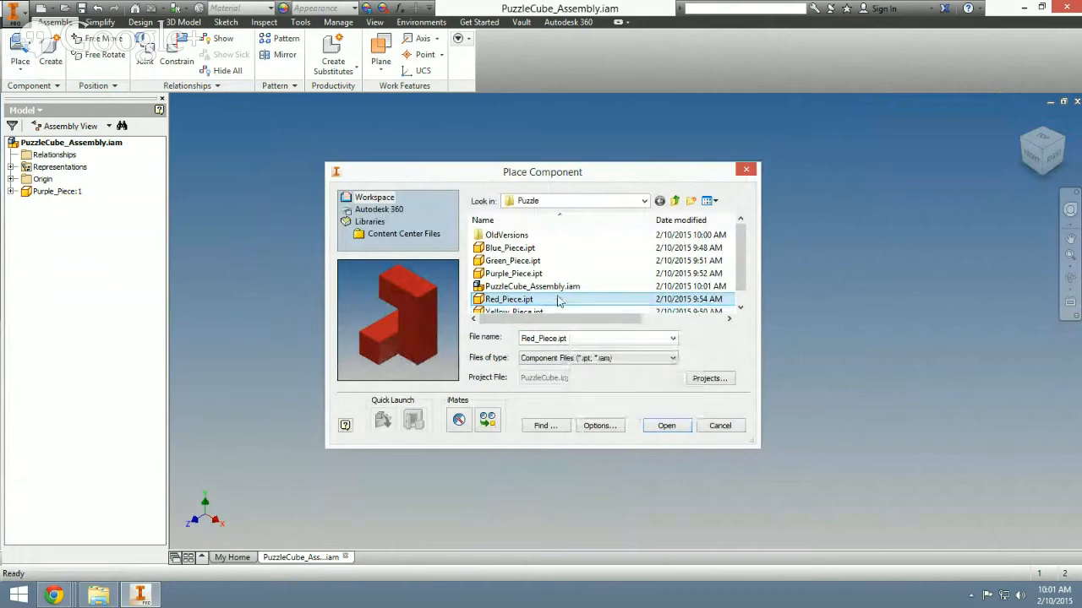
double_click(557, 300)
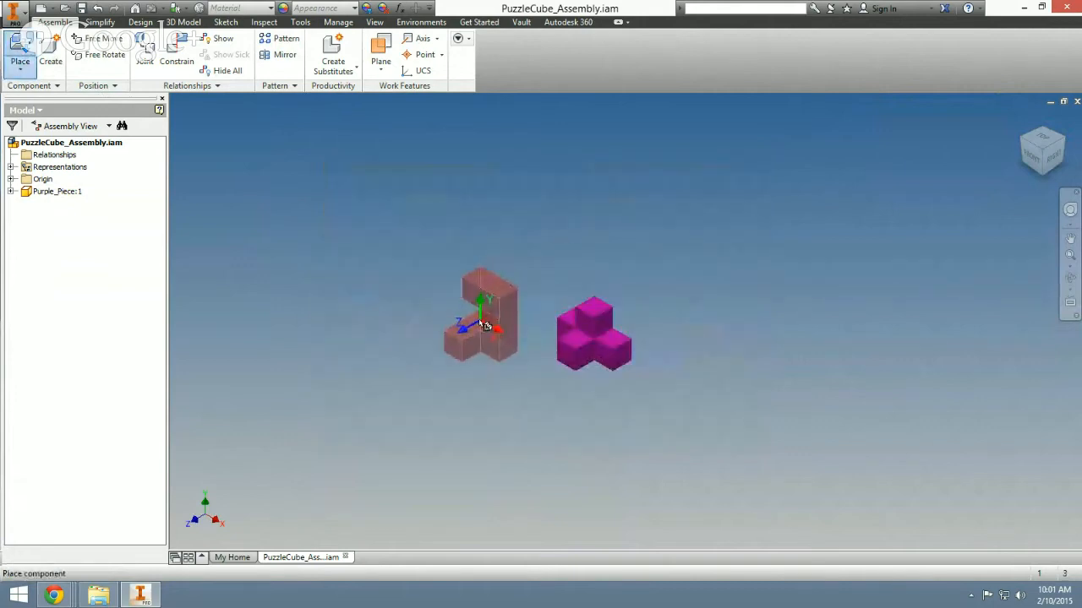
click(478, 319)
right_click(545, 279)
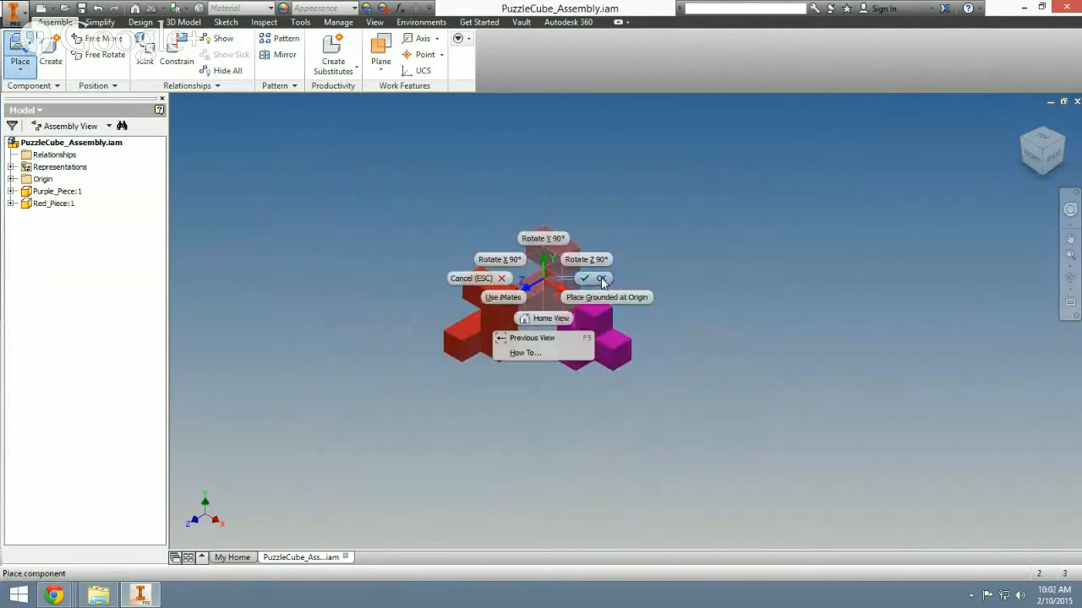
click(600, 279)
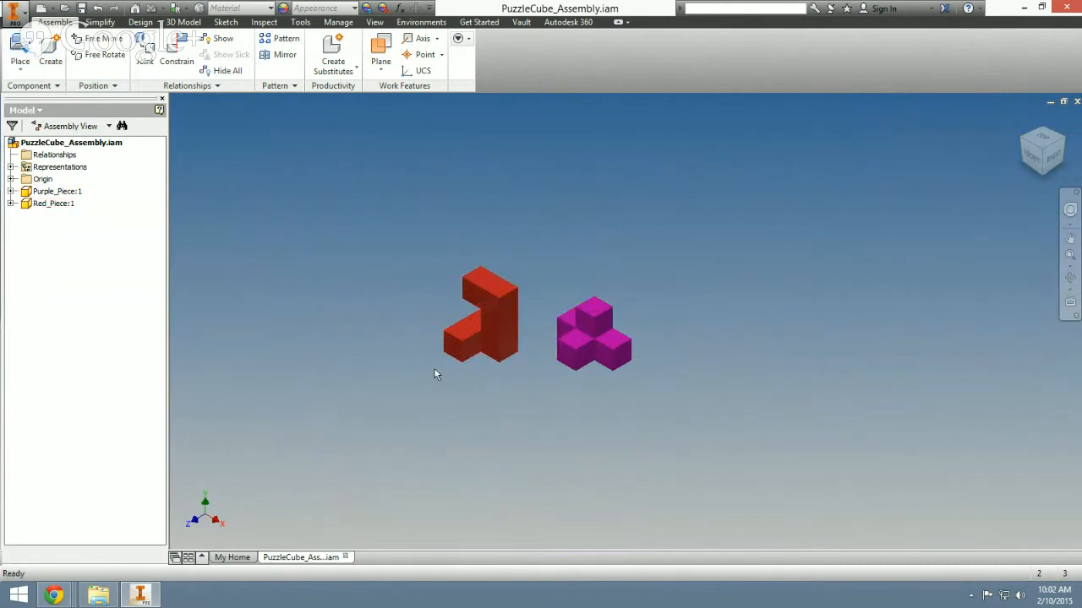
Free-rotate the red piece so its L-shaped base lies flat and its single cube points up at the back
click(488, 308)
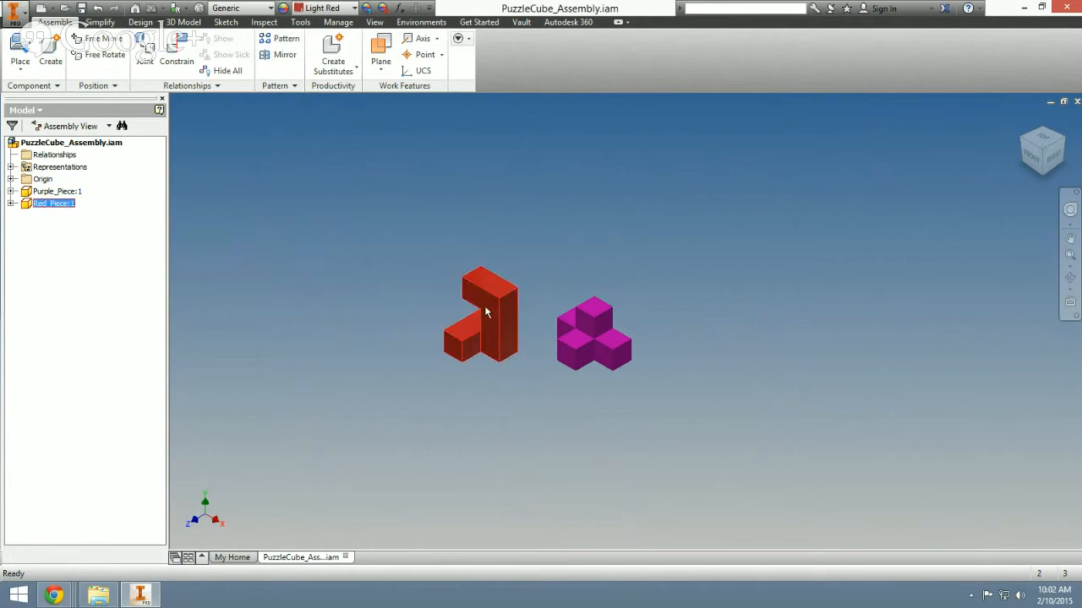
right_click(485, 313)
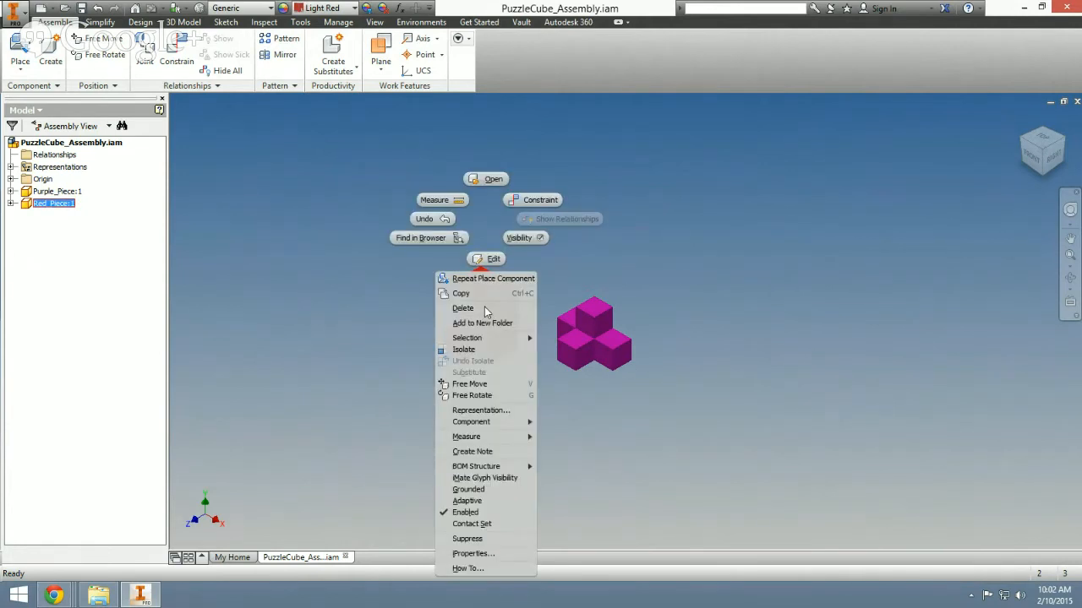
click(471, 395)
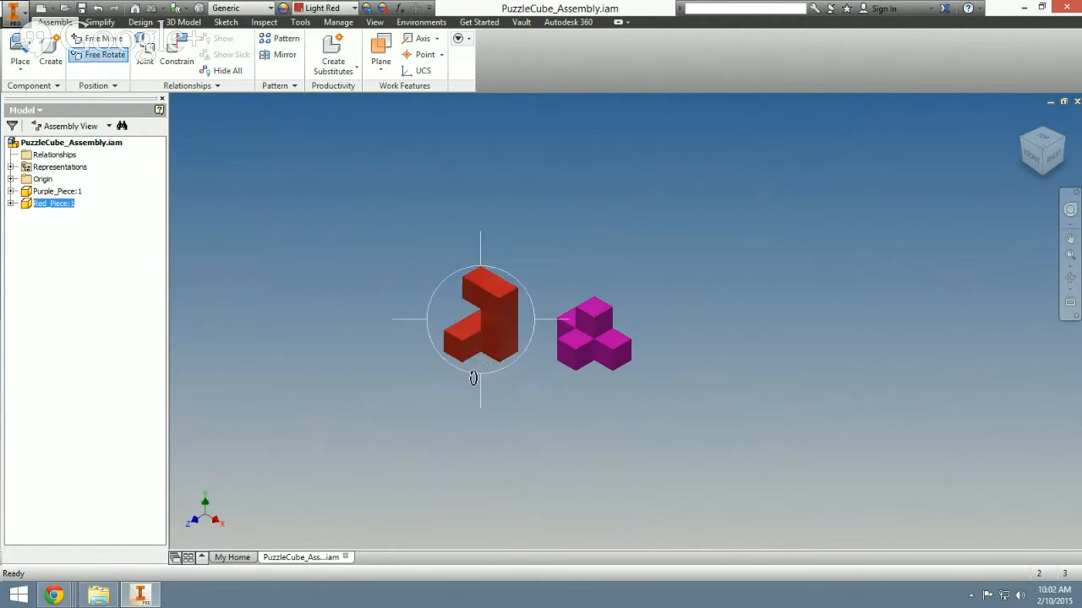
drag(477, 396, 534, 273)
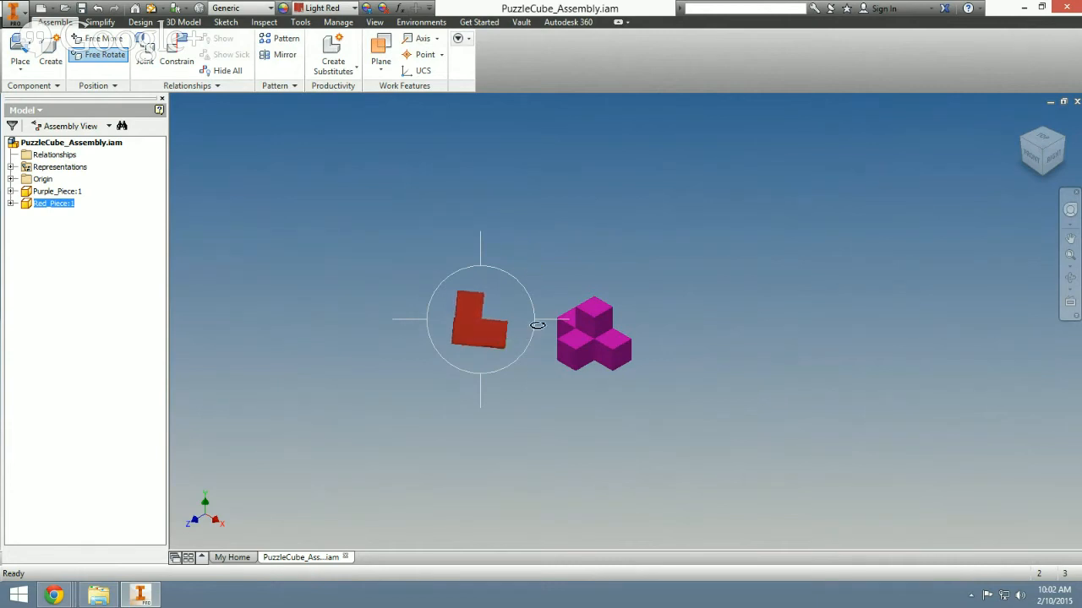
drag(536, 323, 459, 454)
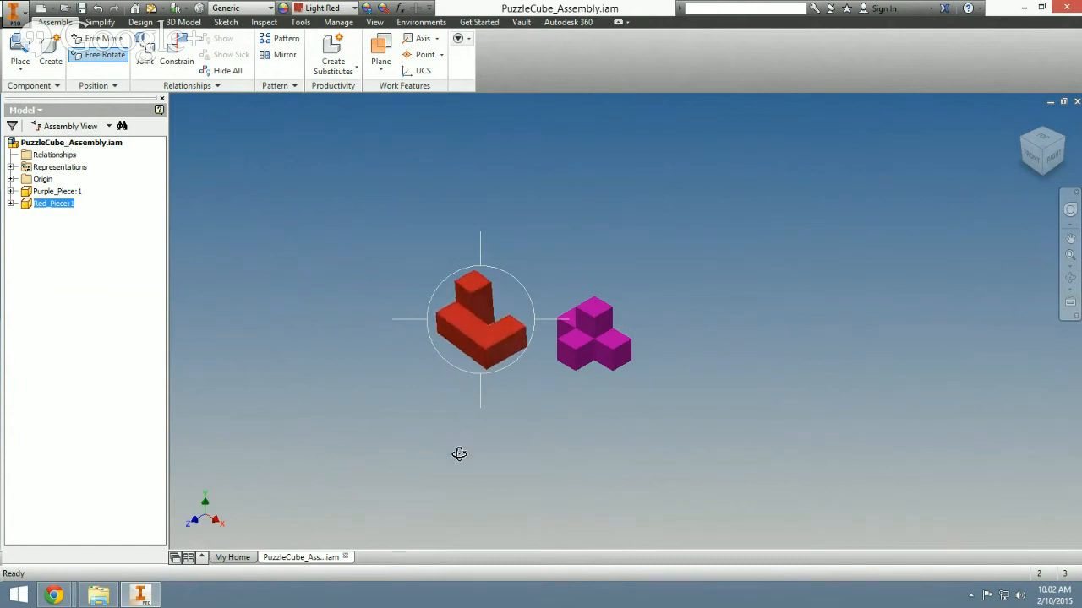
right_click(536, 278)
click(583, 281)
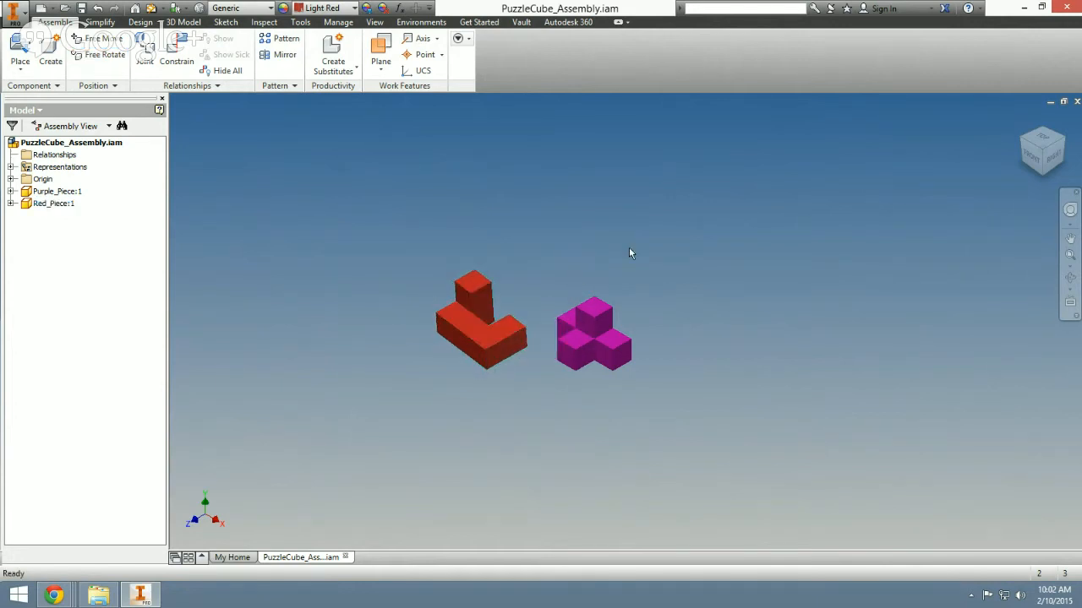
Move the purple and red pieces so they sit close together, with the red piece in front of the purple one
drag(589, 320, 572, 267)
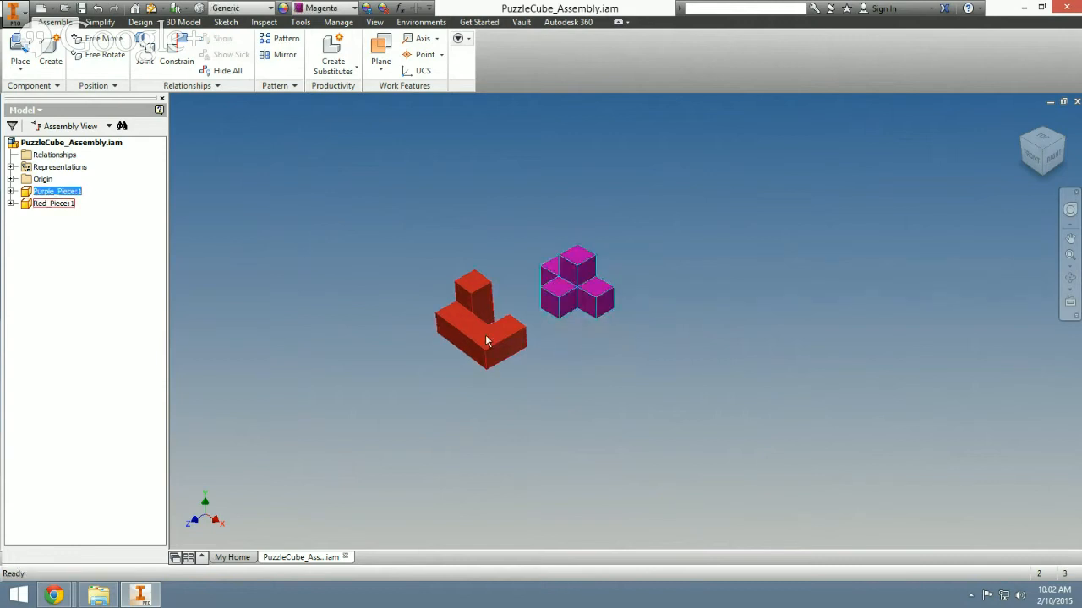
mouse_move(486, 341)
mouse_down()
mouse_move(479, 353)
mouse_move(459, 343)
mouse_move(472, 343)
mouse_up()
mouse_move(576, 284)
mouse_down()
mouse_move(597, 317)
mouse_move(571, 292)
mouse_up()
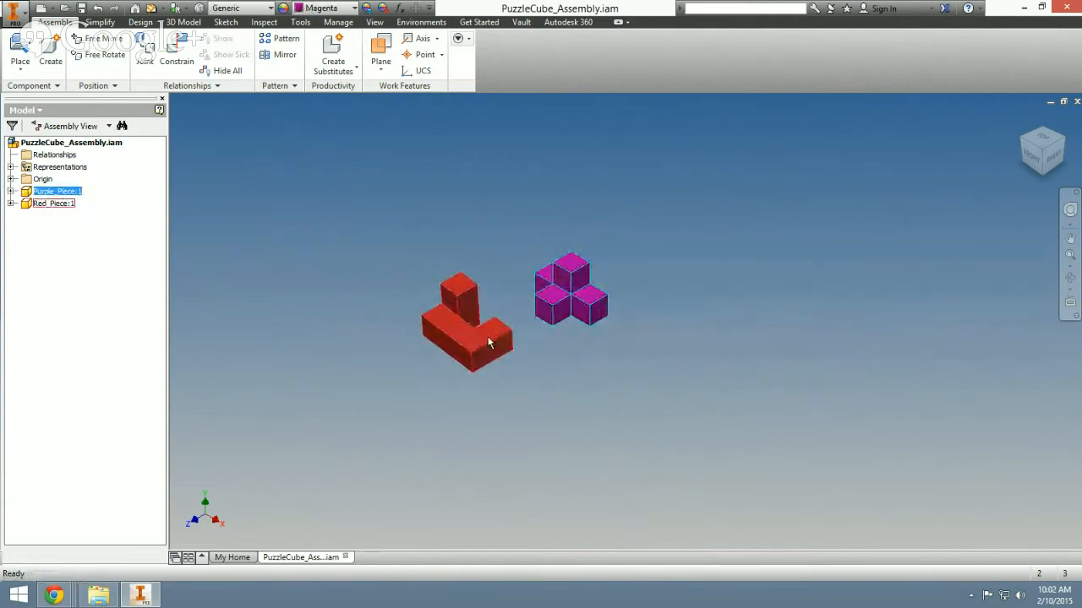
drag(488, 342, 513, 343)
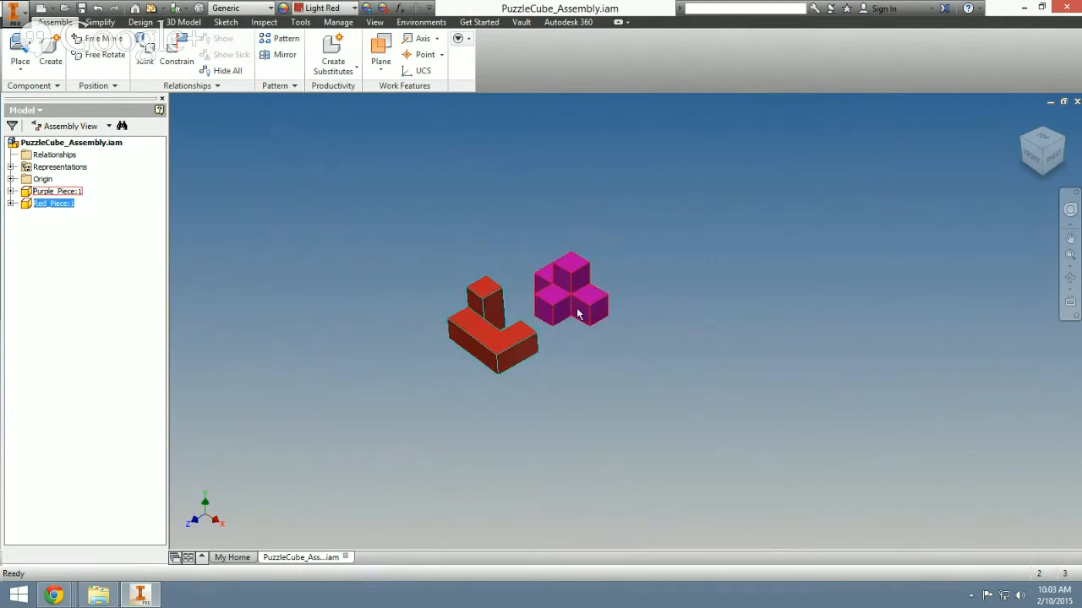
Mate the front face of the purple piece's right cube to the end face of the red piece's short leg, offset 0.000 in
click(174, 52)
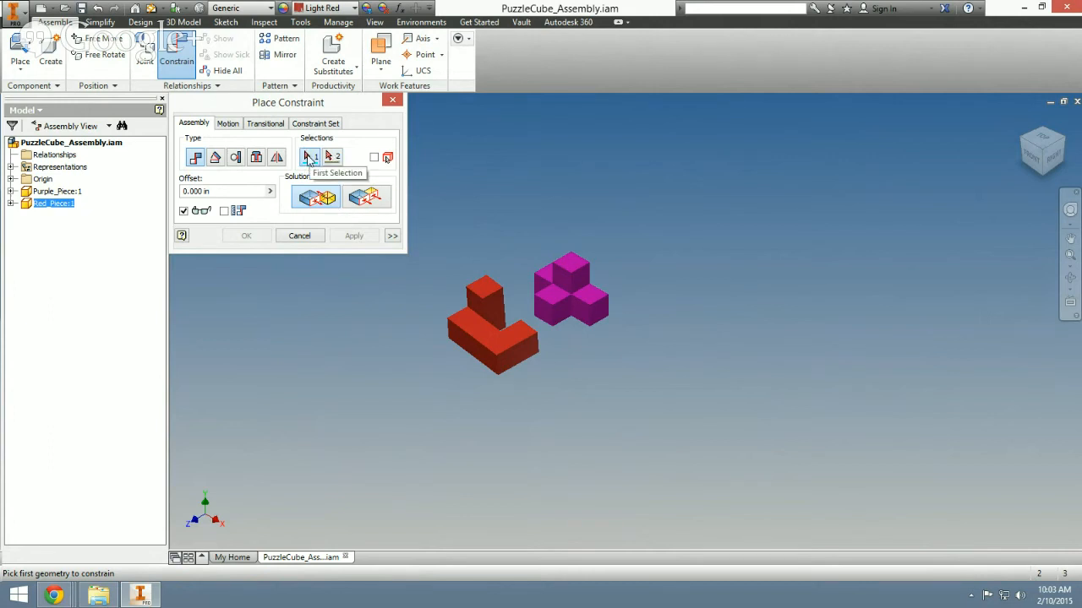
click(580, 315)
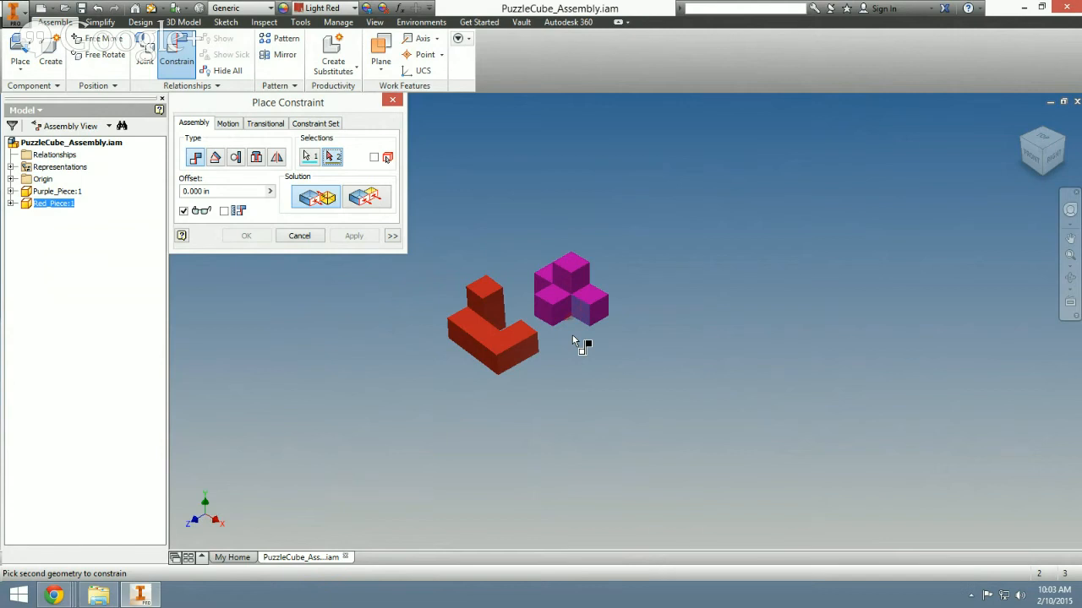
shift+middle_drag(573, 340, 503, 346)
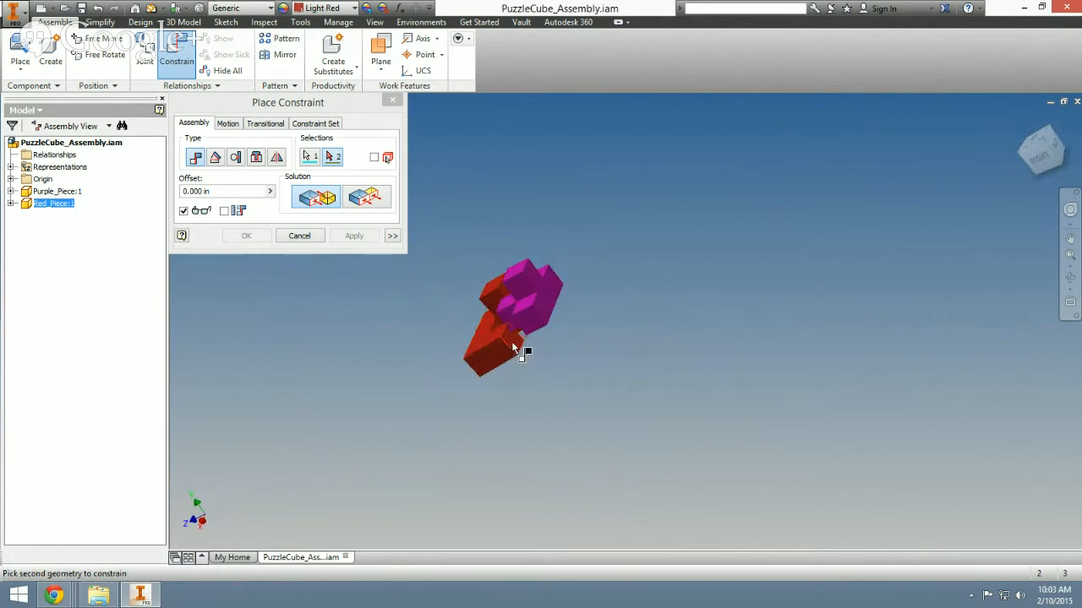
click(512, 341)
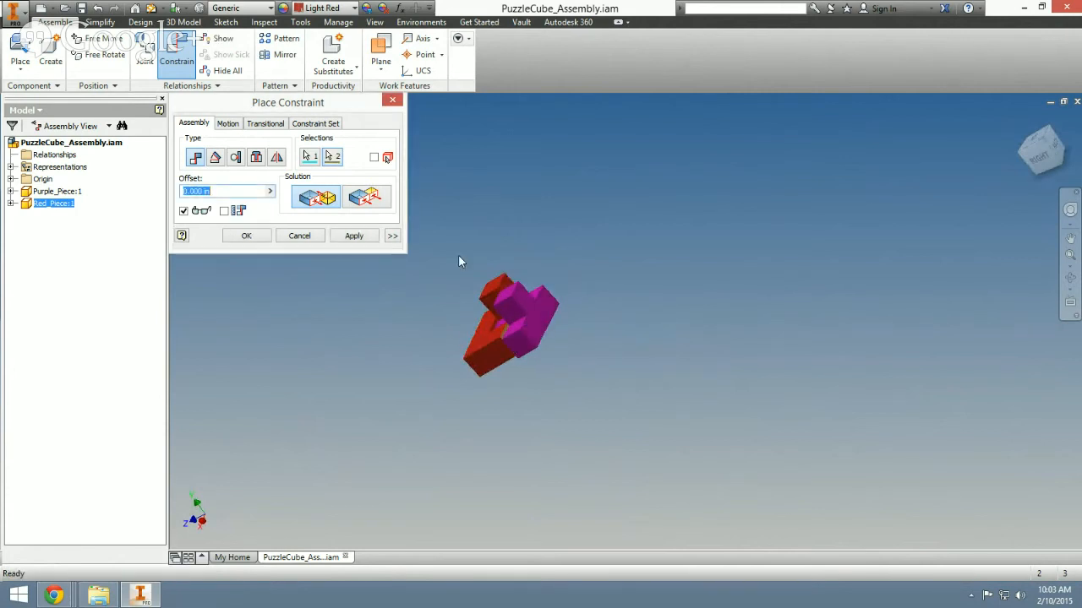
click(363, 236)
Add a flush constraint with 0.000 in offset between the right side faces of the red and purple pieces
click(524, 319)
mouse_move(524, 320)
shift+middle_down()
mouse_move(563, 295)
mouse_move(583, 301)
mouse_move(497, 250)
mouse_move(534, 335)
mouse_move(512, 296)
mouse_move(551, 326)
mouse_move(530, 319)
mouse_move(540, 306)
mouse_move(516, 314)
mouse_move(539, 336)
mouse_move(579, 287)
mouse_move(519, 307)
mouse_move(546, 287)
mouse_move(540, 315)
mouse_move(544, 291)
mouse_move(531, 305)
mouse_move(542, 312)
mouse_move(533, 303)
shift+middle_up()
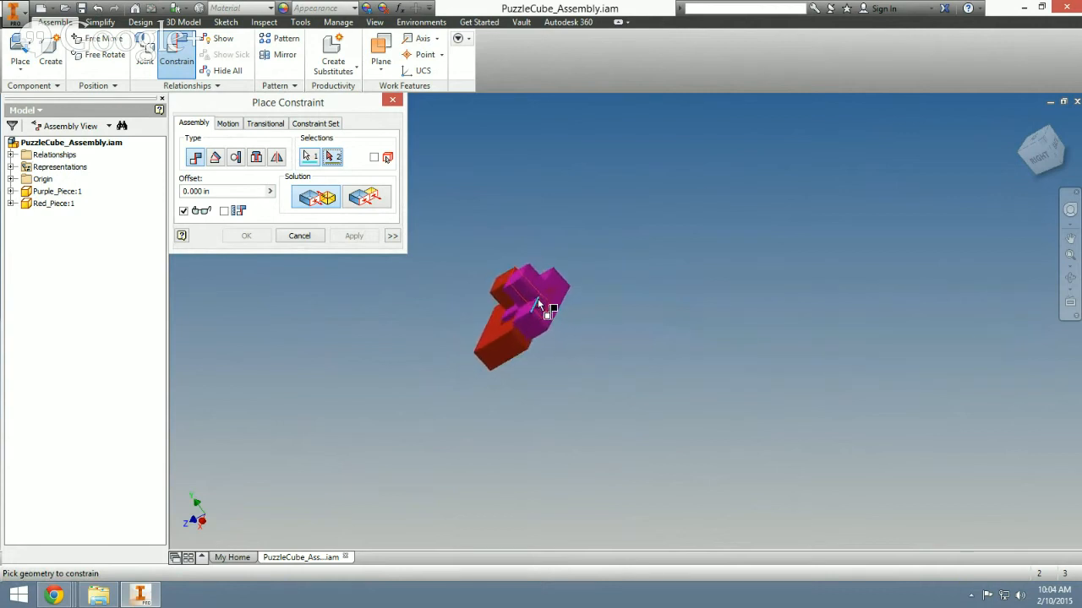
click(538, 310)
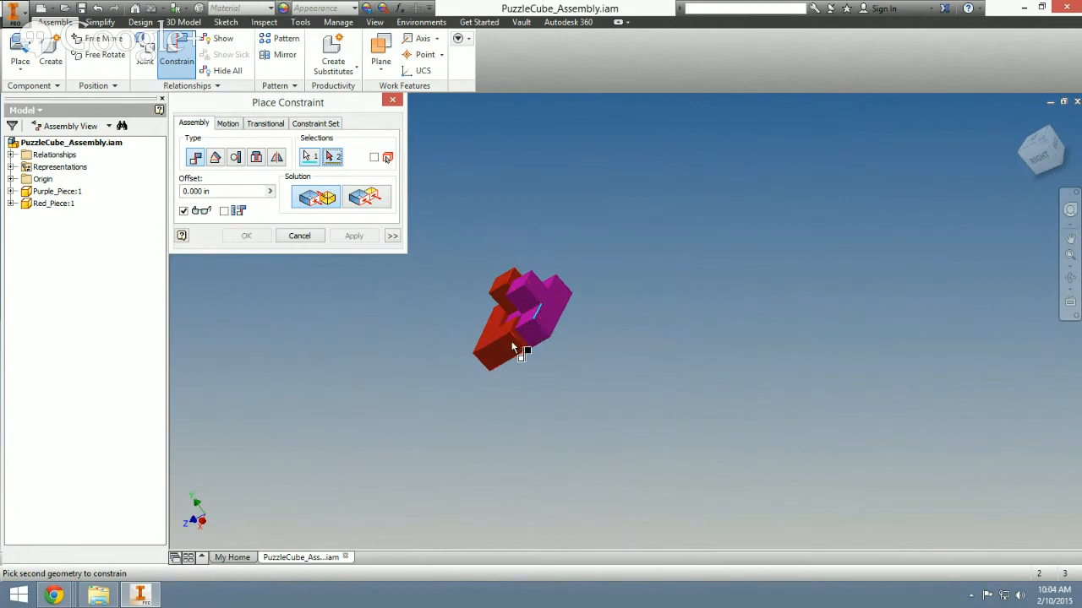
click(371, 203)
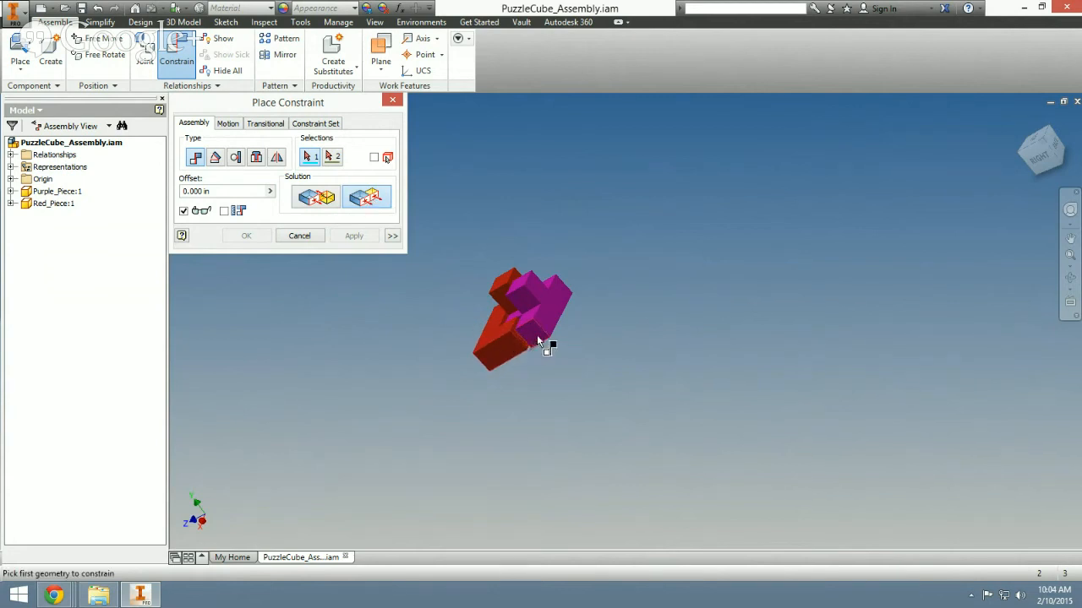
click(510, 354)
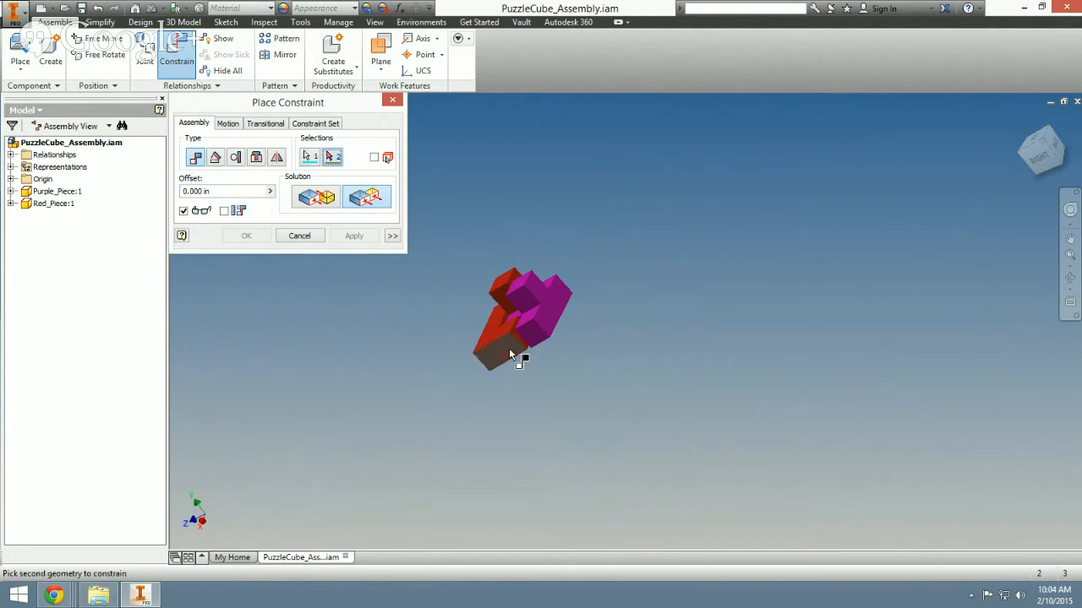
click(530, 338)
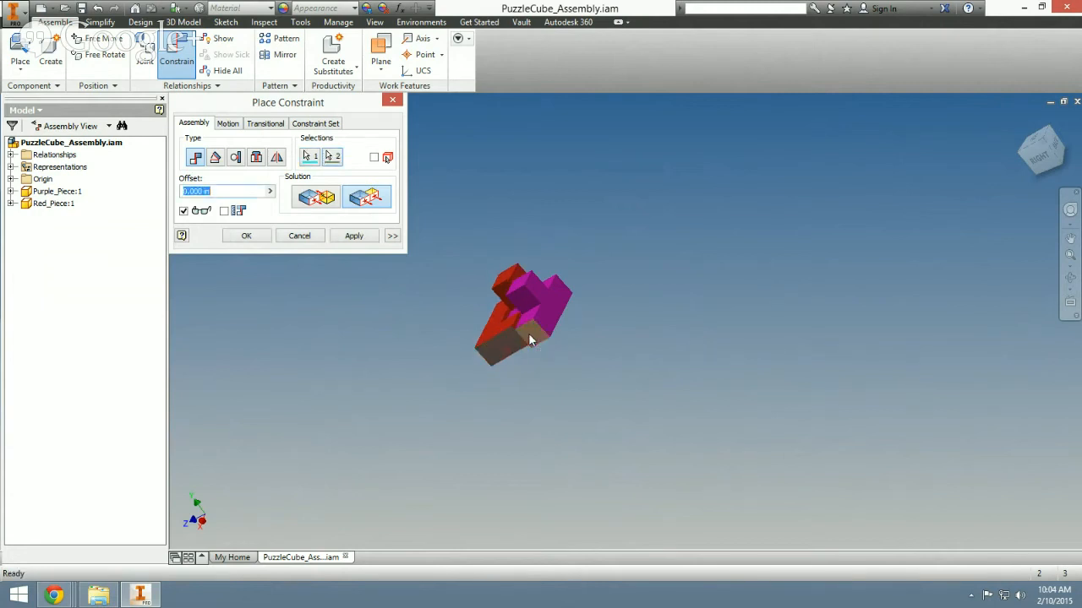
click(375, 239)
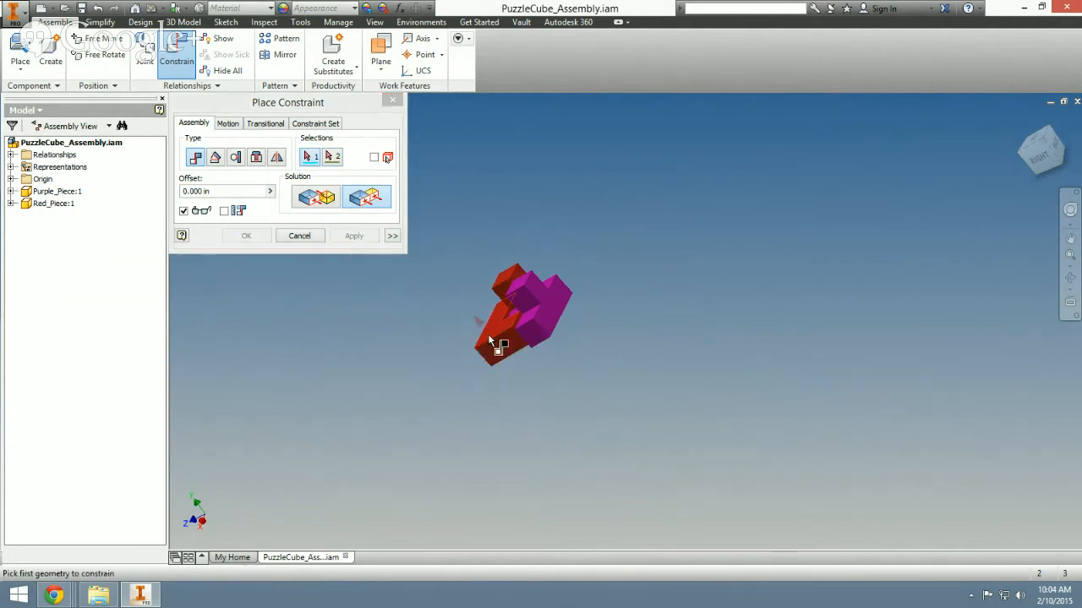
Add a flush constraint with 0.000 in offset between the red base's top face and the purple right cube's top face
click(508, 346)
mouse_move(511, 342)
mouse_down()
mouse_move(468, 336)
mouse_move(476, 354)
mouse_move(470, 287)
mouse_move(533, 365)
mouse_move(511, 328)
mouse_up()
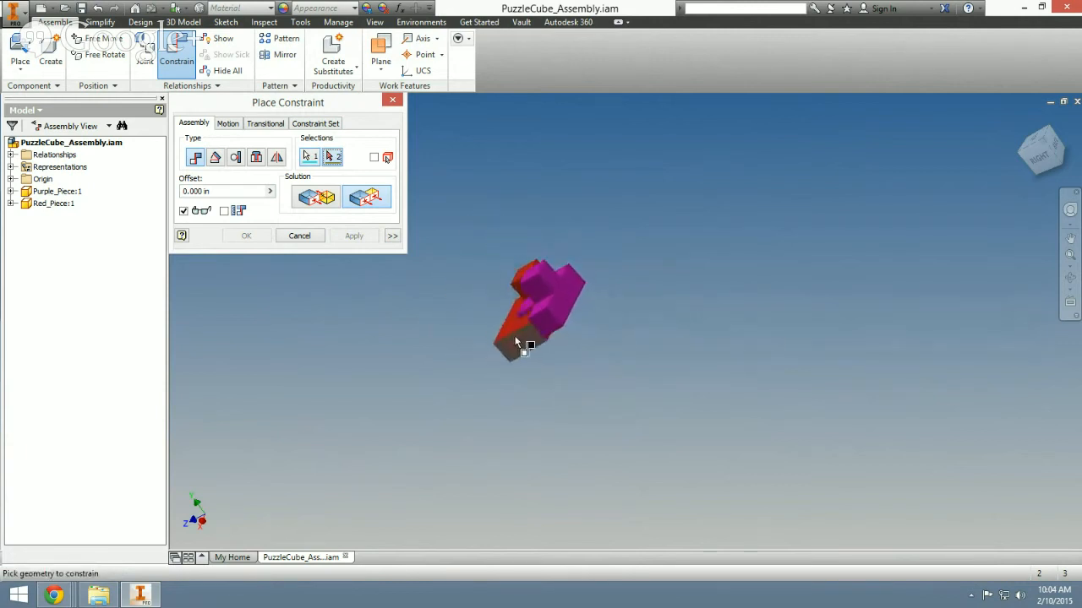
click(511, 329)
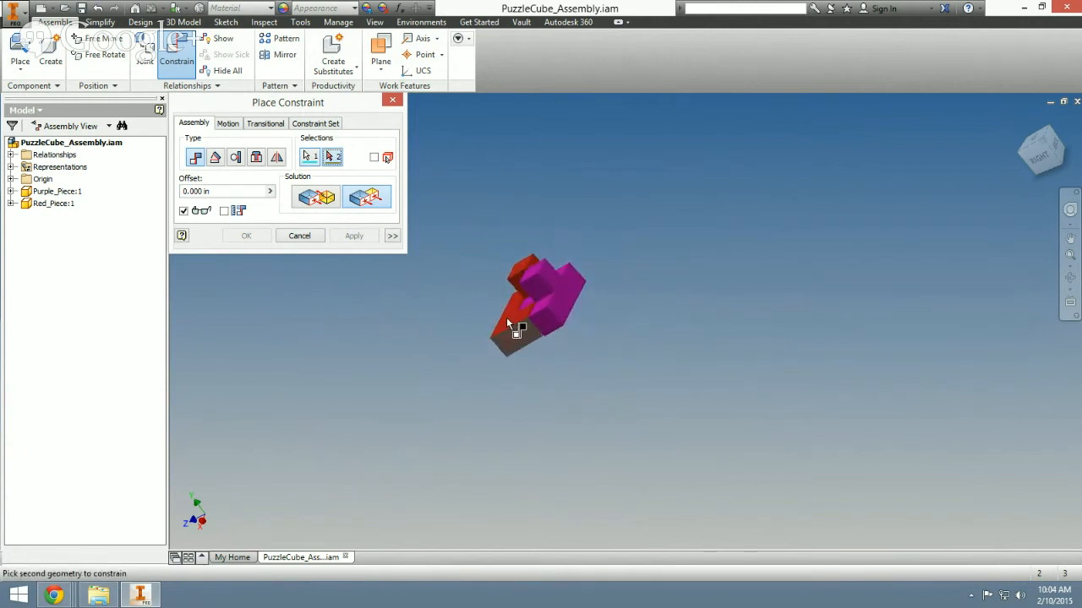
scroll(506, 316, down, 3)
scroll(506, 316, up, 10)
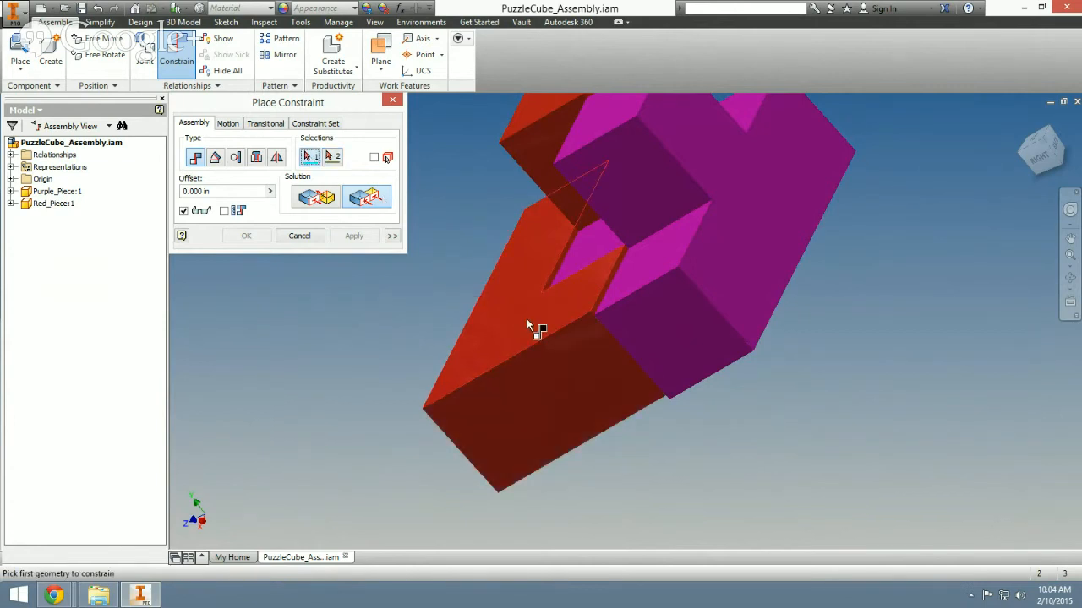
click(643, 263)
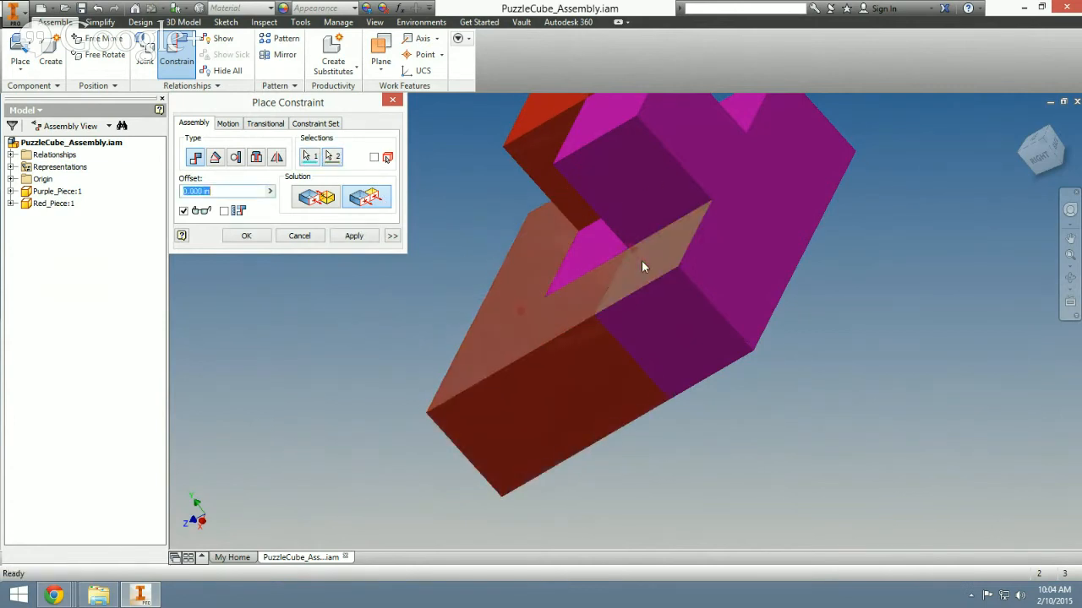
click(355, 236)
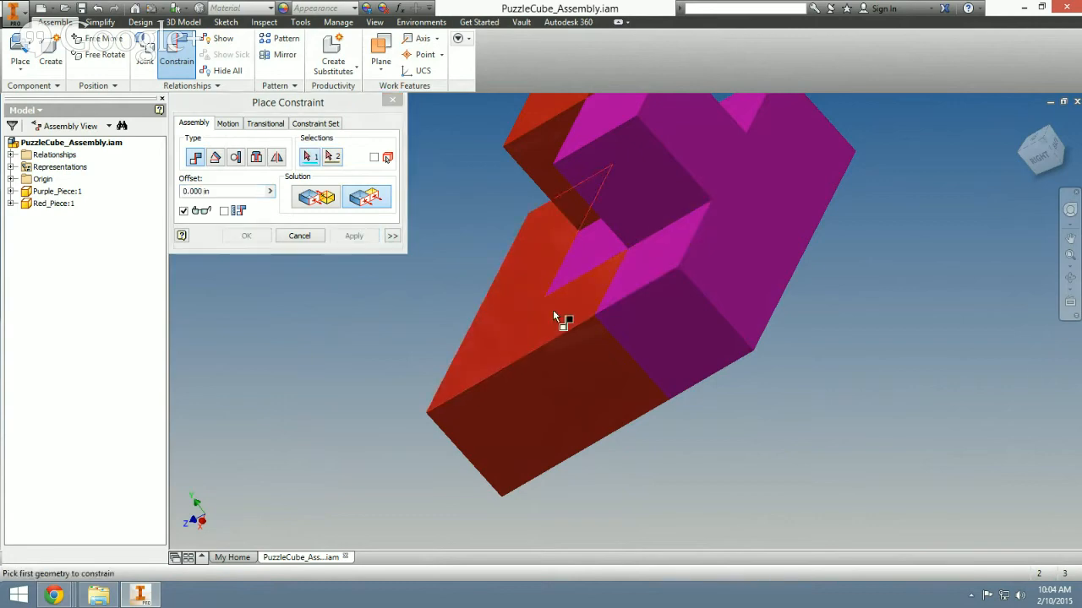
Return the assembly to the home view and exit the Constrain command without adding another constraint
scroll(544, 269, down, 4)
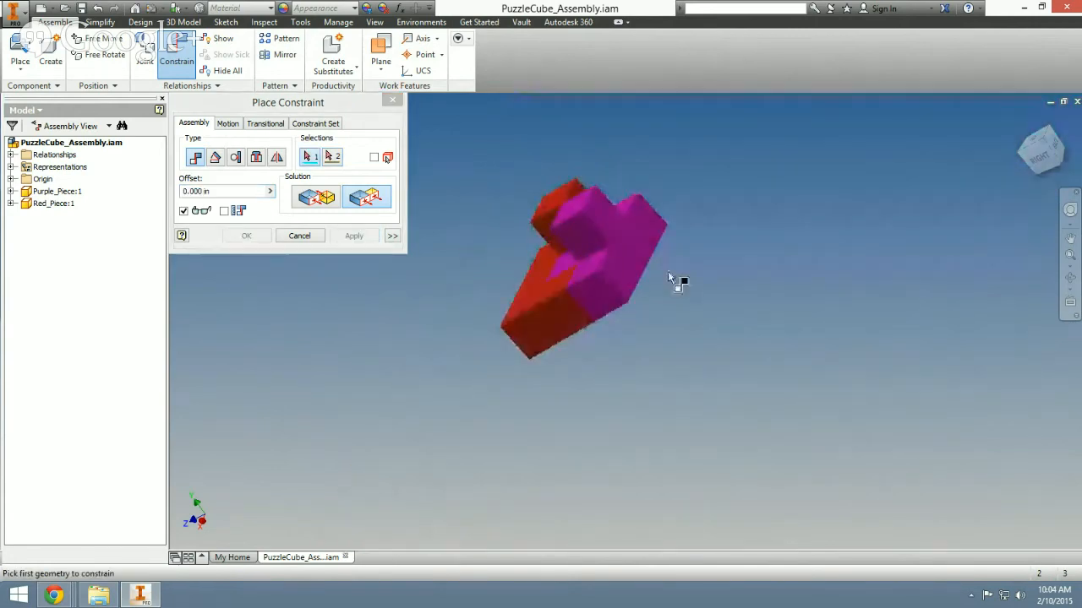
click(1020, 121)
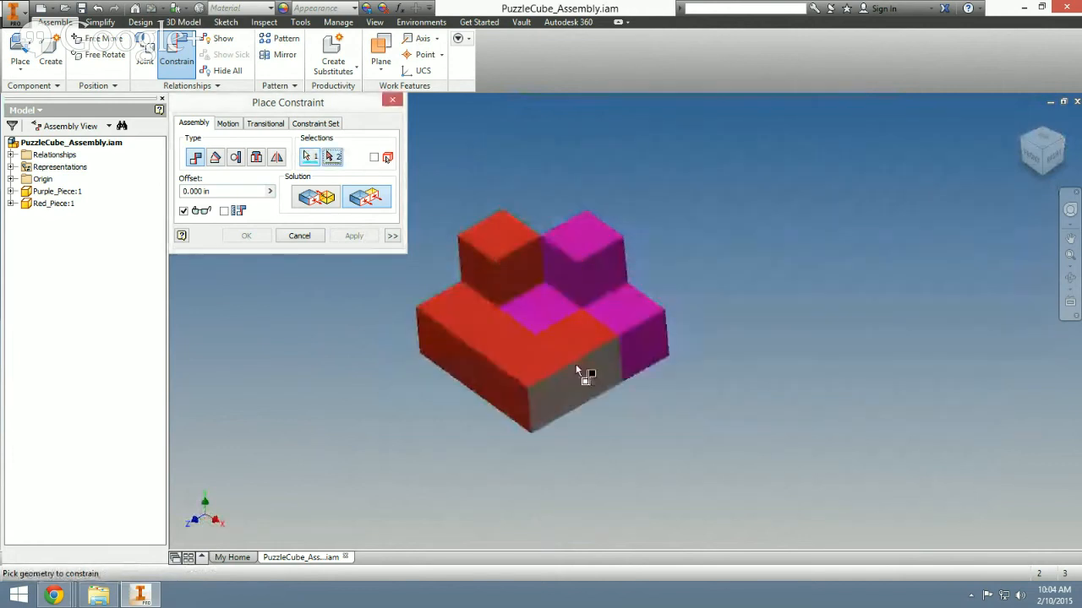
click(591, 364)
click(639, 312)
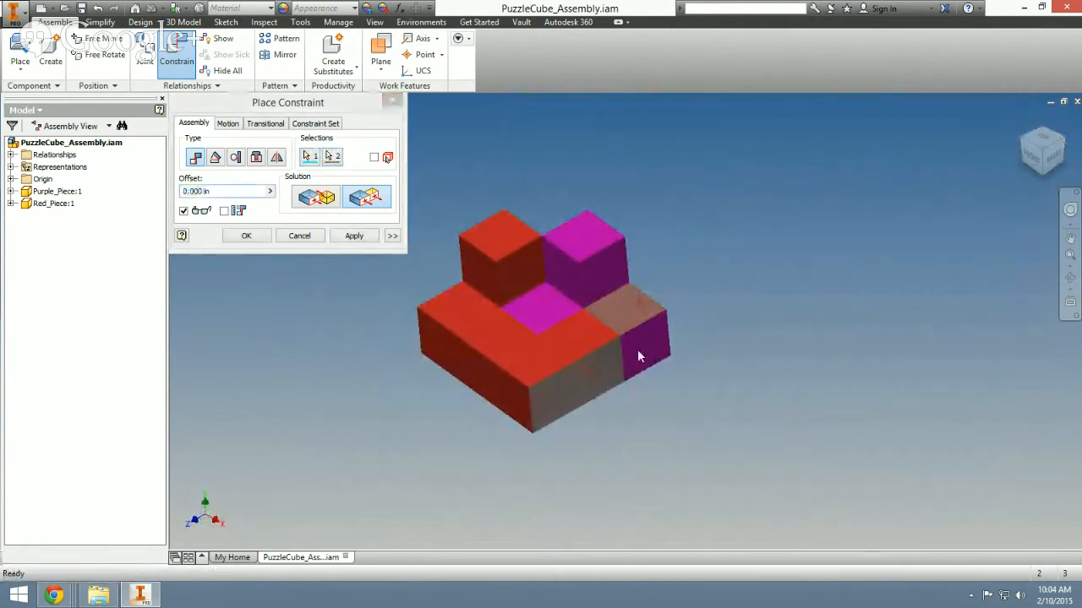
click(315, 240)
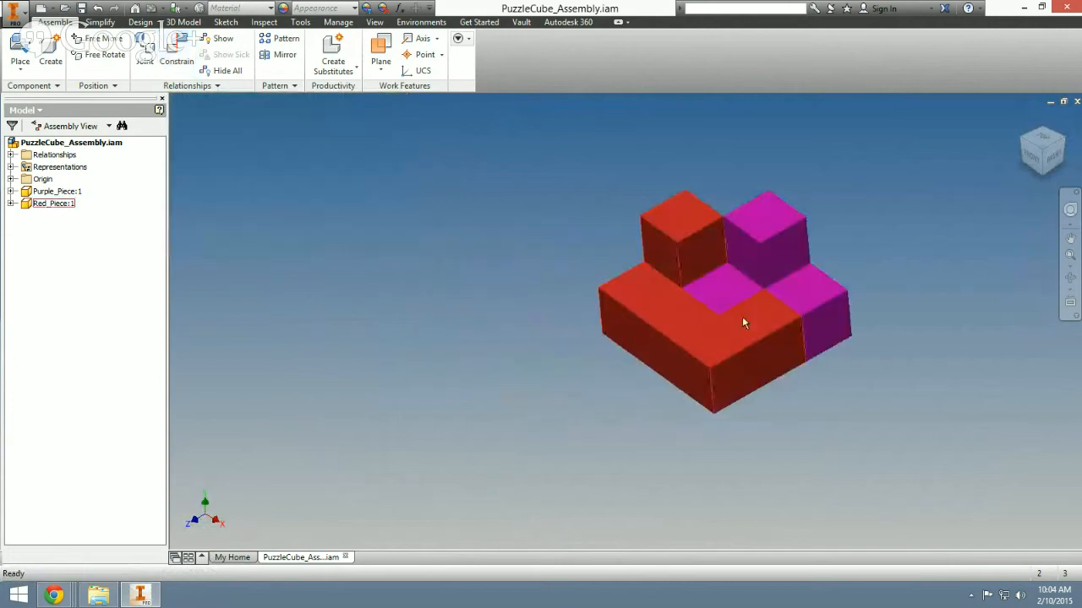
Place one instance of Green_Piece.ipt beside the joined red and purple pieces
drag(792, 301, 647, 367)
click(648, 367)
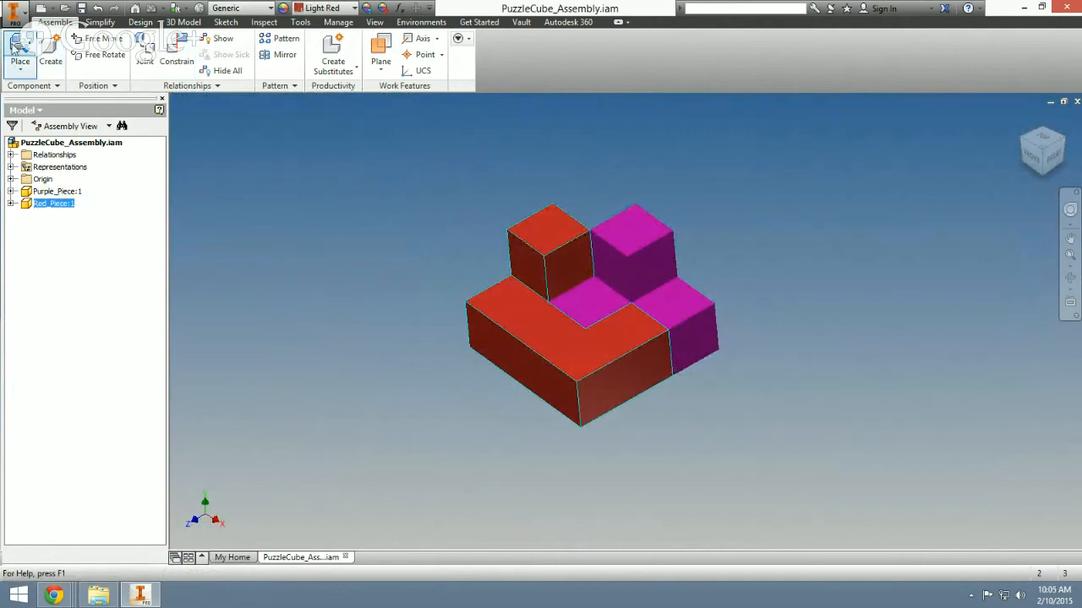
click(20, 49)
click(558, 288)
click(559, 273)
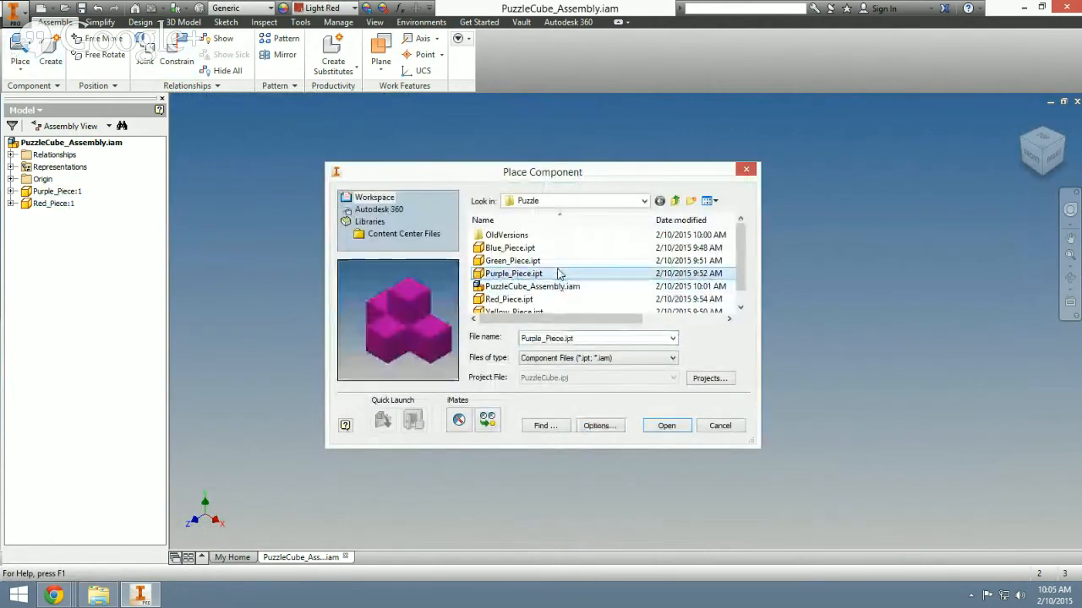
click(550, 249)
click(550, 261)
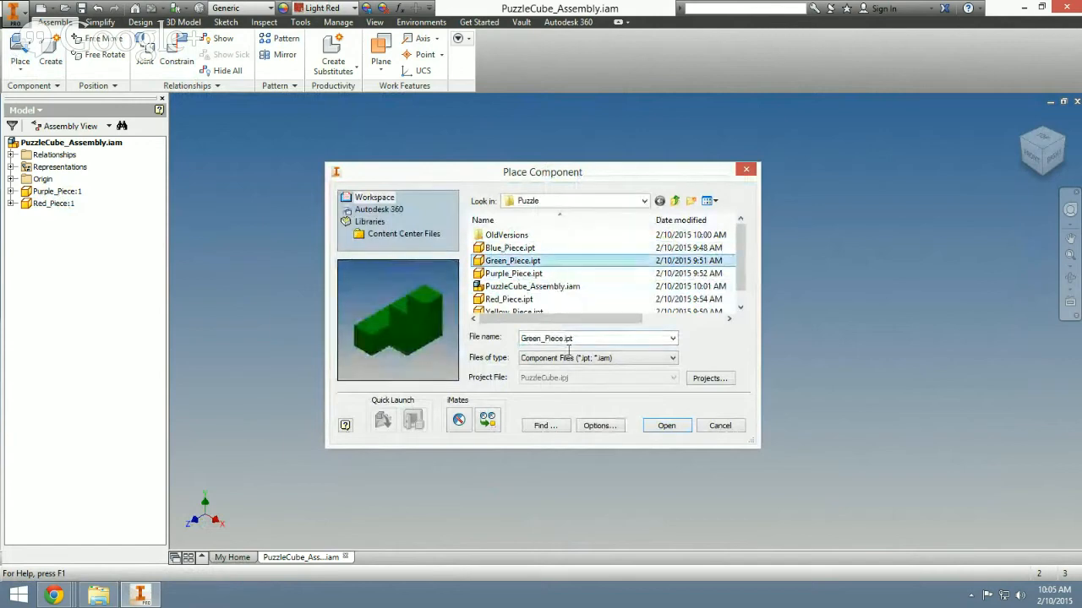
click(667, 426)
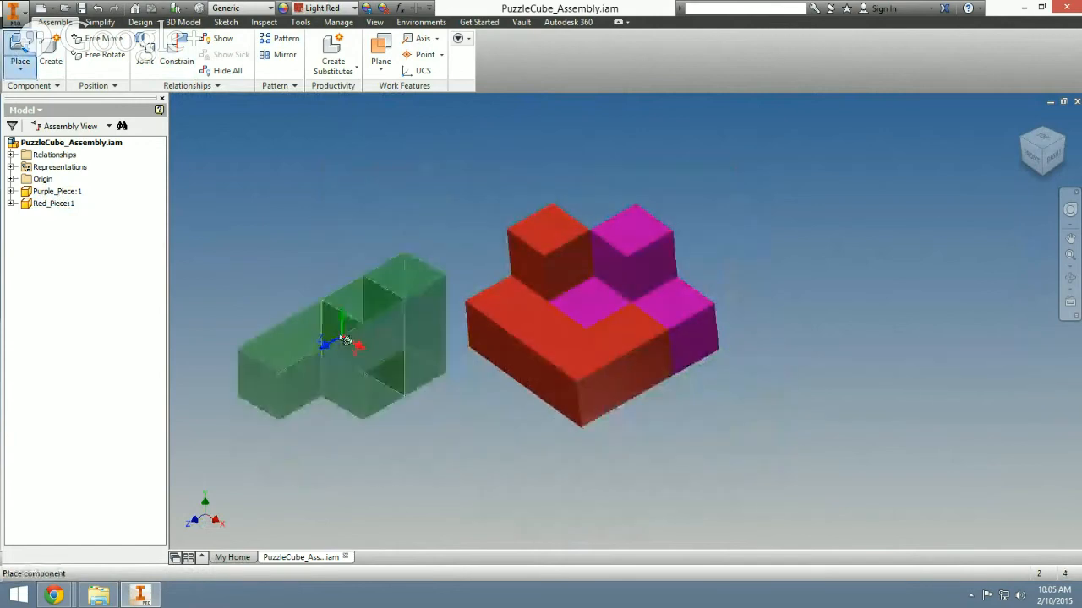
click(348, 327)
right_click(347, 323)
click(400, 324)
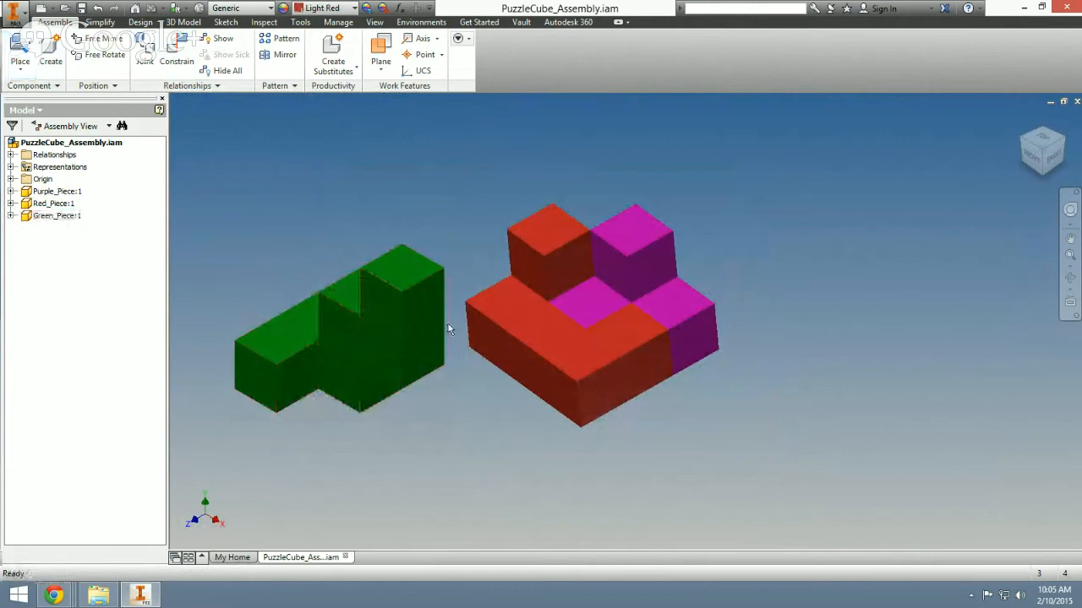
Free-rotate the green piece until its zigzag lies roughly flat with the single raised cube pointing up, keeping it beside the other pieces
scroll(447, 324, up, 2)
scroll(448, 324, up, 2)
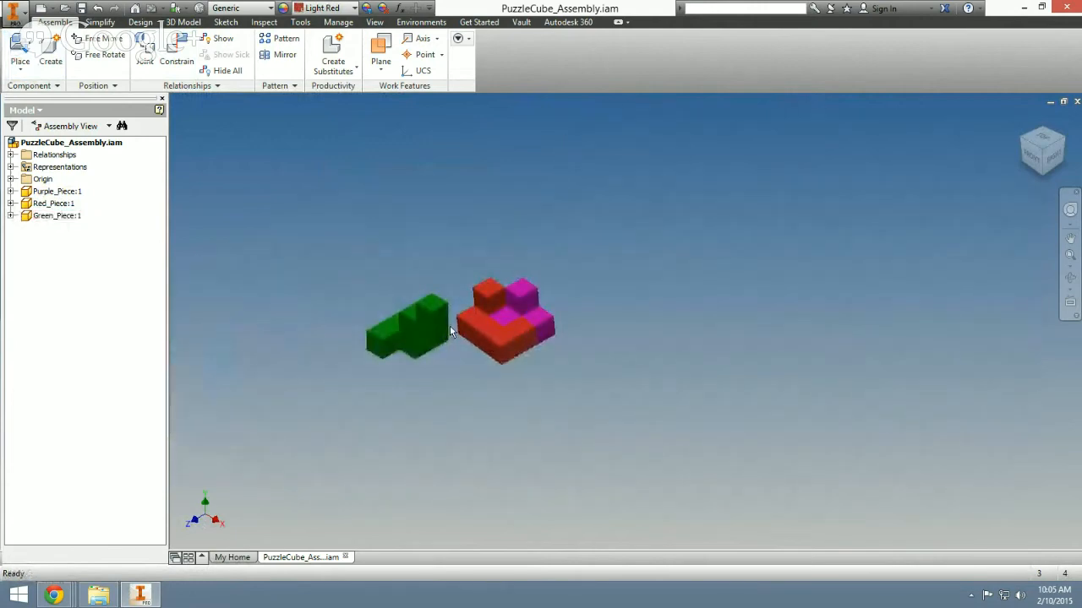
right_click(404, 335)
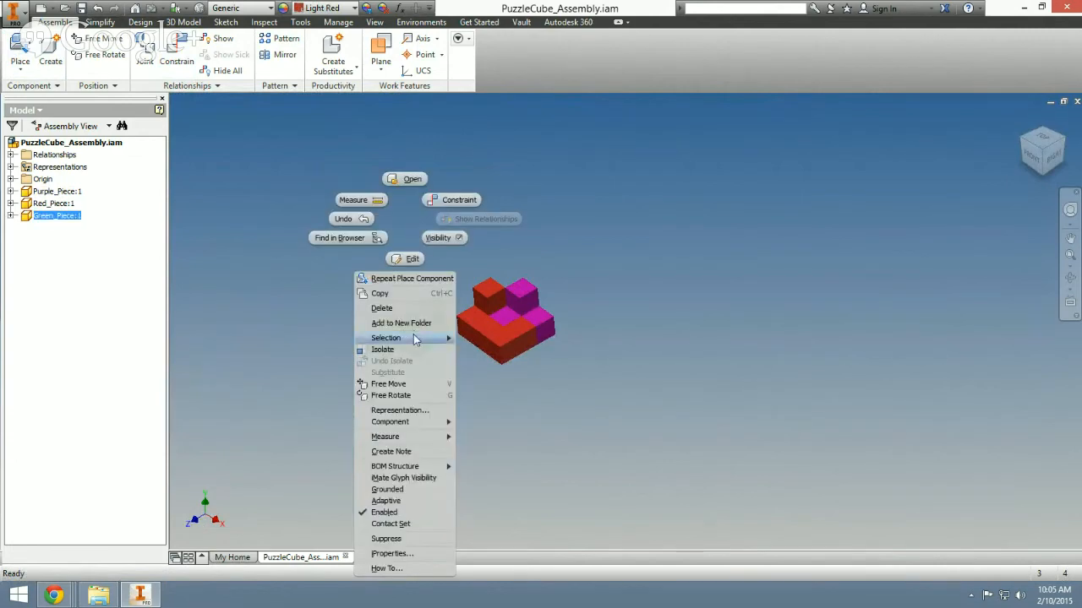
click(390, 395)
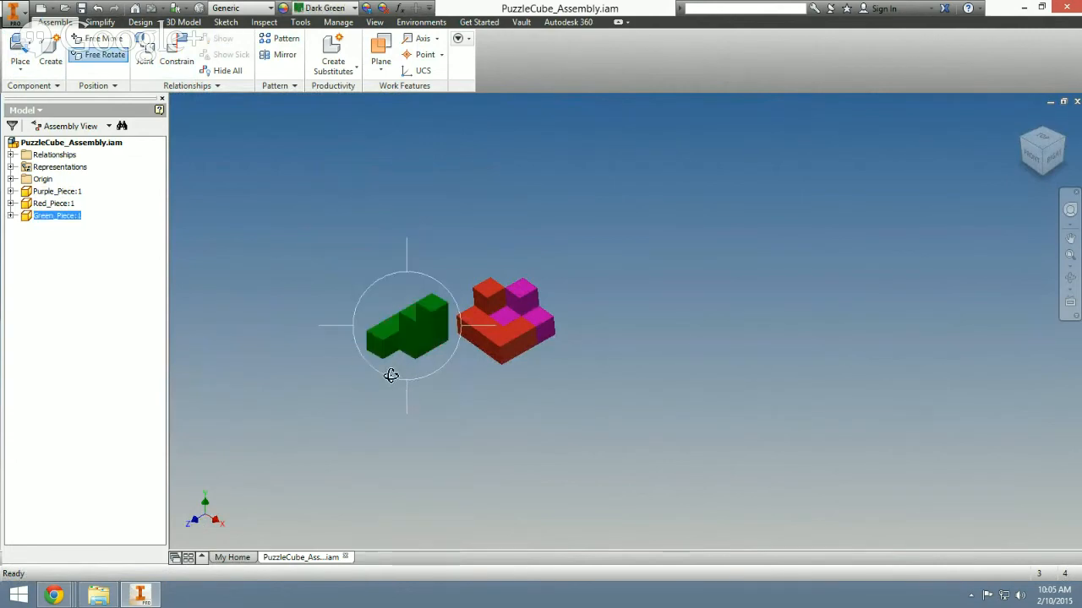
drag(389, 374, 397, 208)
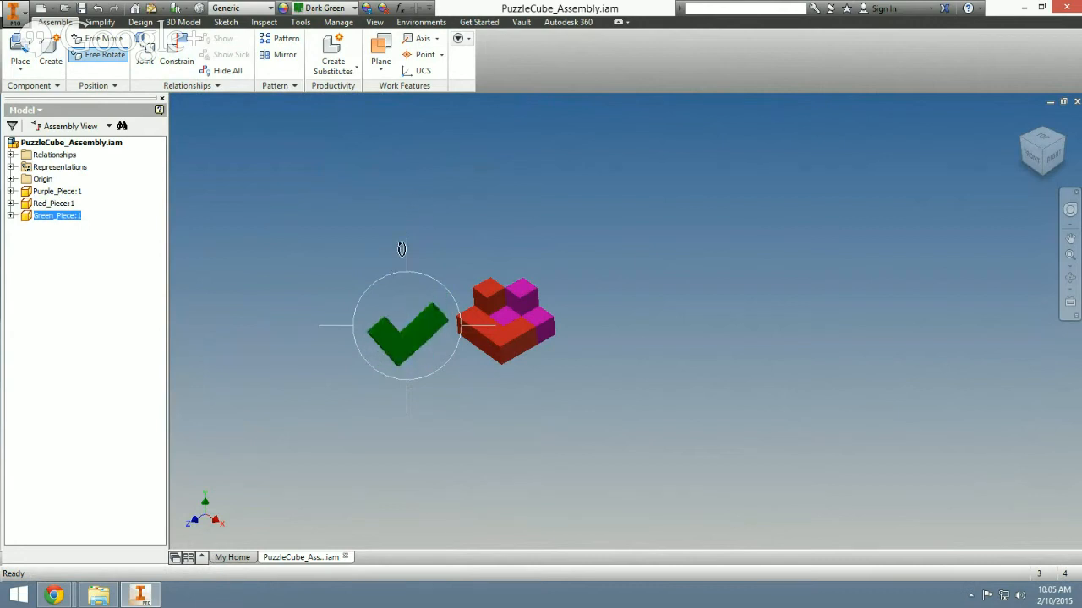
drag(403, 248, 468, 259)
drag(395, 253, 387, 412)
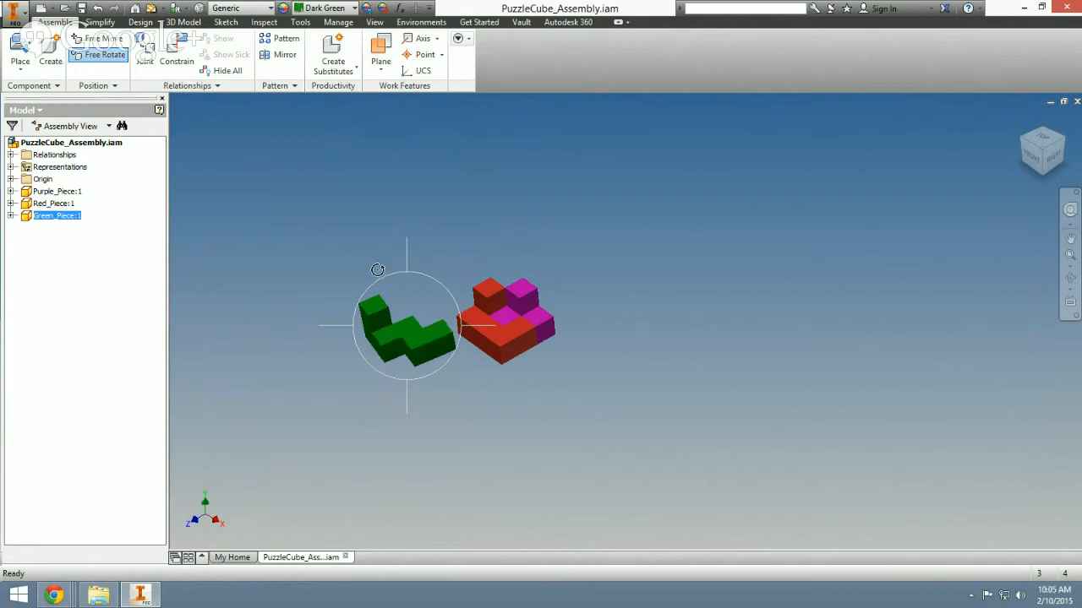
right_click(394, 222)
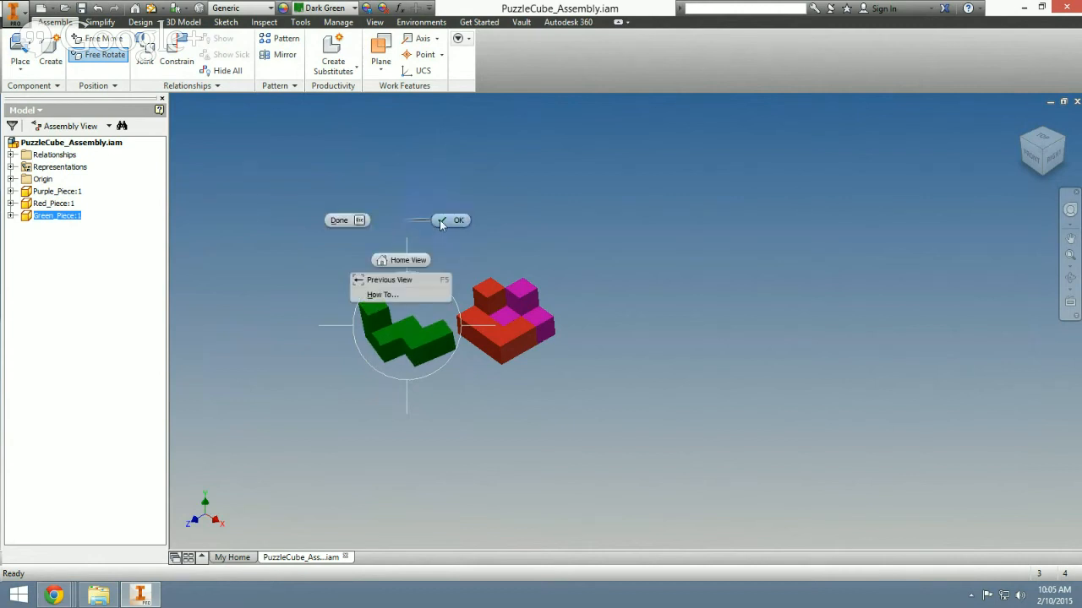
click(447, 221)
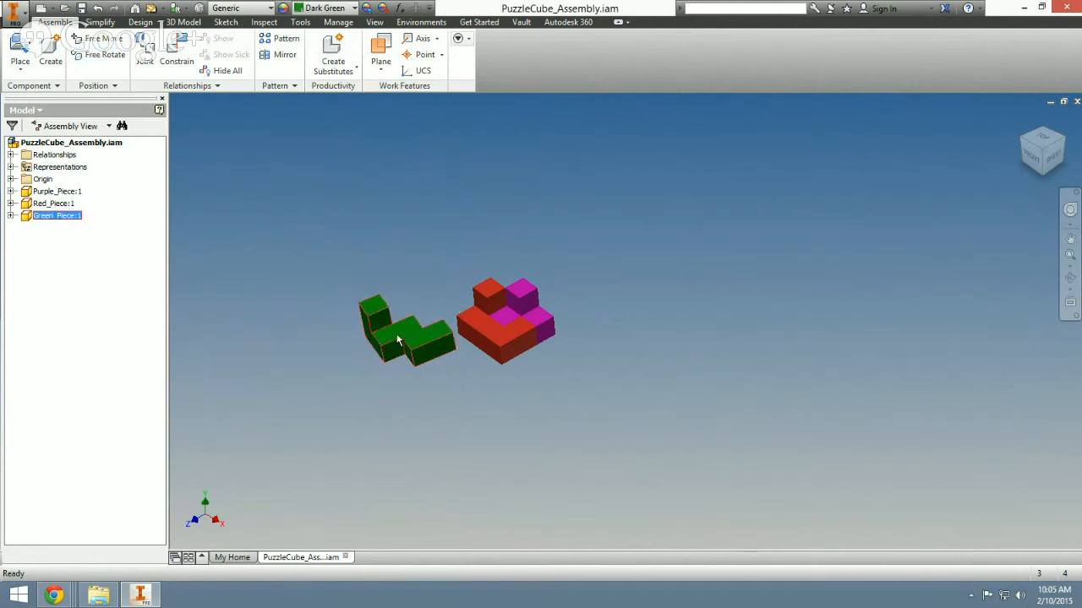
mouse_move(390, 343)
mouse_down()
mouse_move(437, 341)
mouse_move(490, 317)
mouse_move(384, 337)
mouse_up()
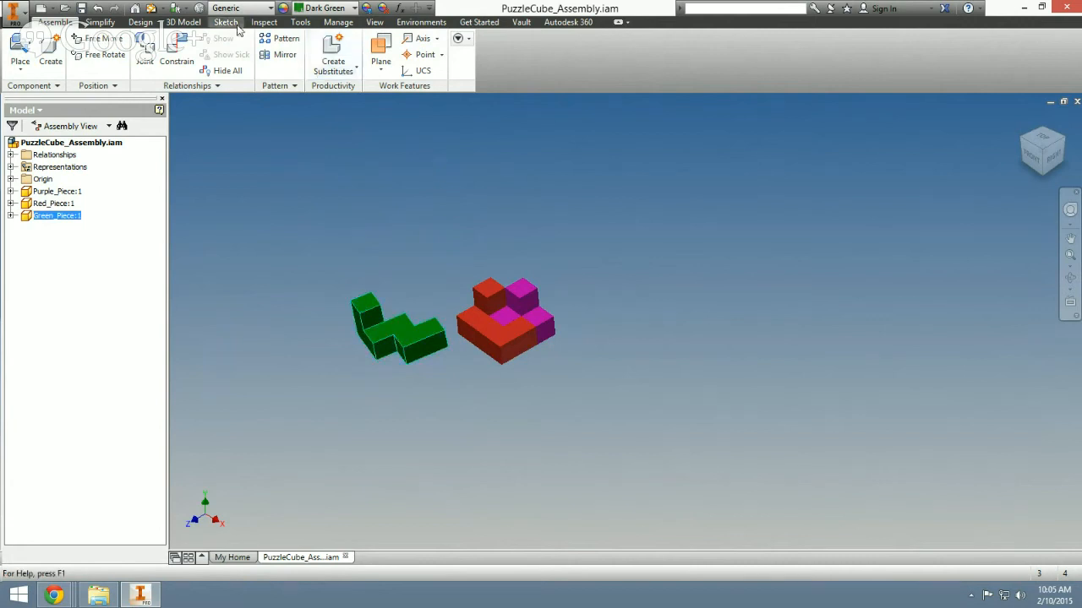
Mate the red base's top face to the underside of the green piece's zigzag, offset 0.000 in
click(176, 56)
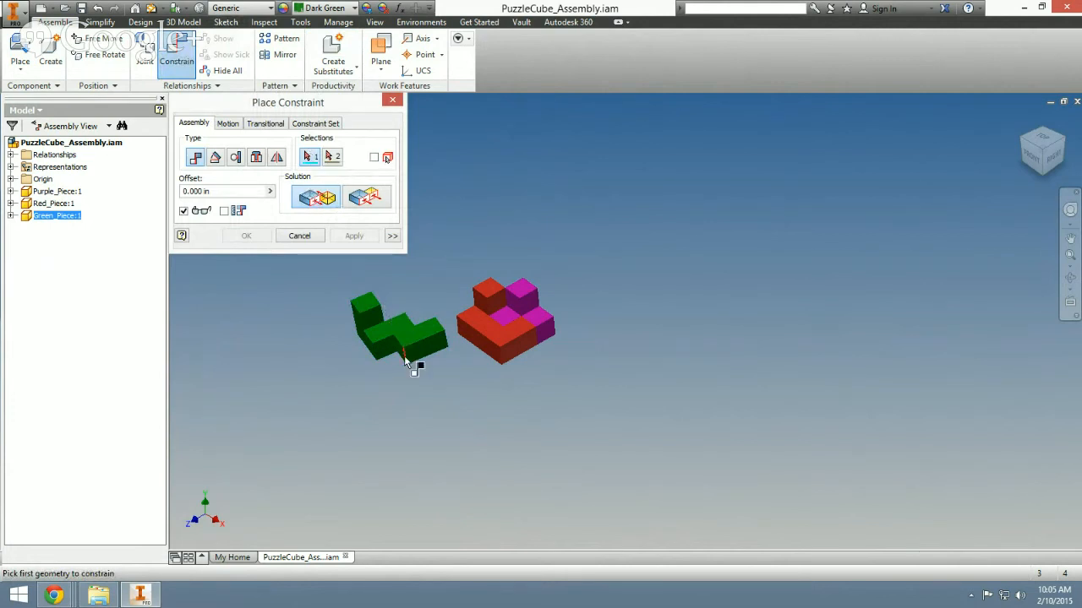
click(510, 331)
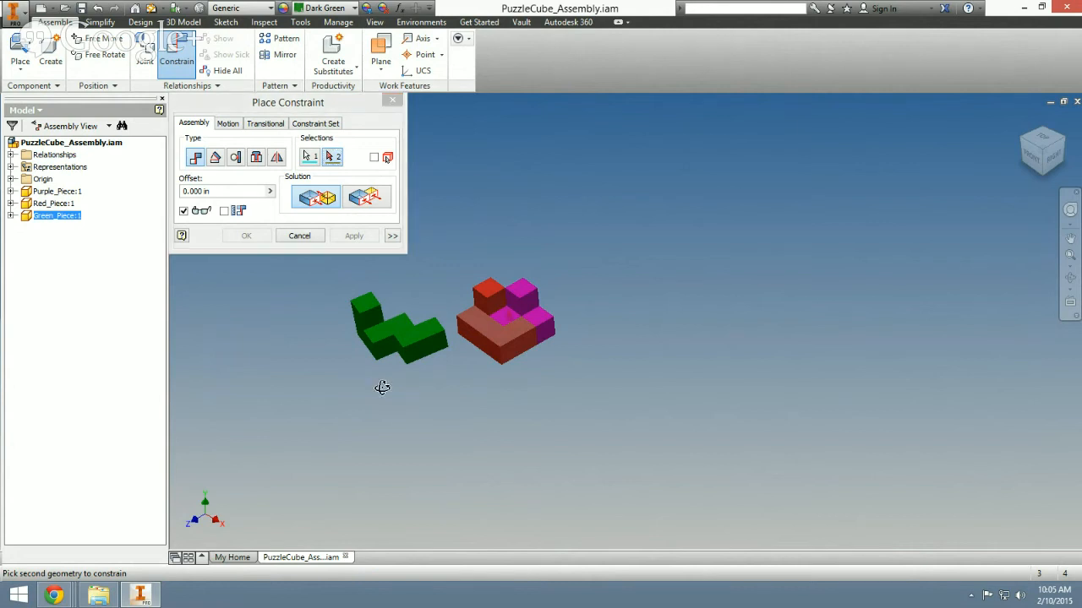
shift+middle_drag(379, 386, 377, 310)
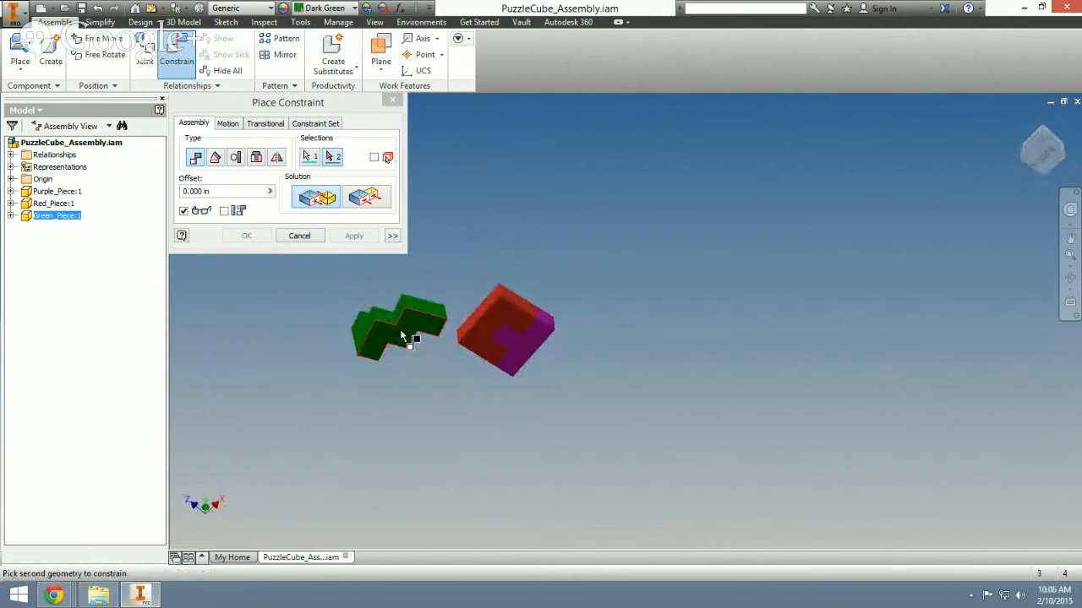
click(401, 335)
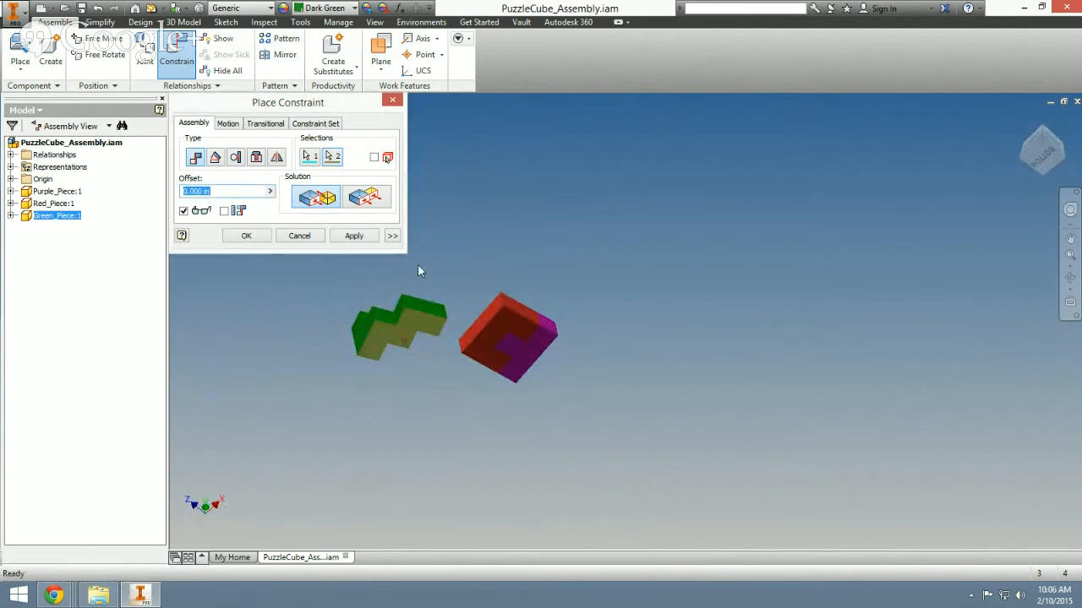
click(354, 235)
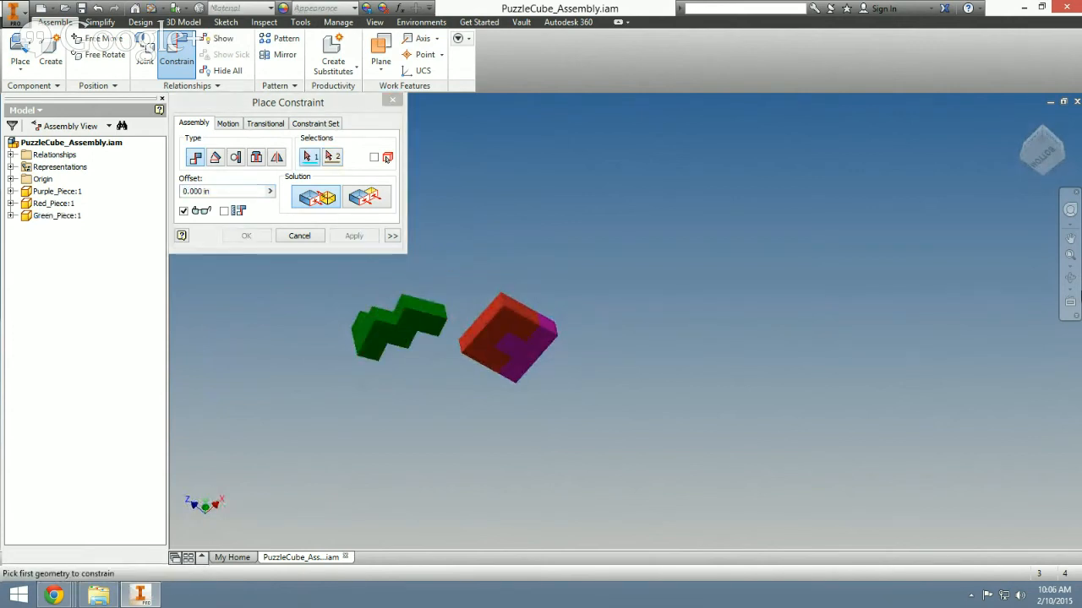
Add a flush constraint with 0.000 in offset between the right side faces of the green piece's end and the red base
click(1022, 119)
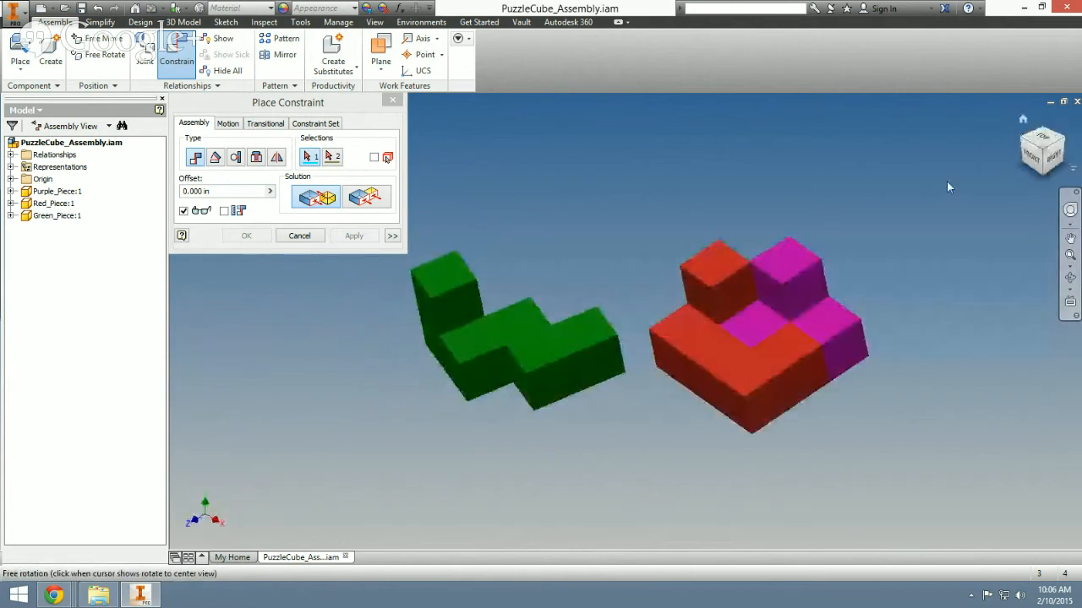
scroll(733, 238, up, 2)
scroll(734, 238, down, 6)
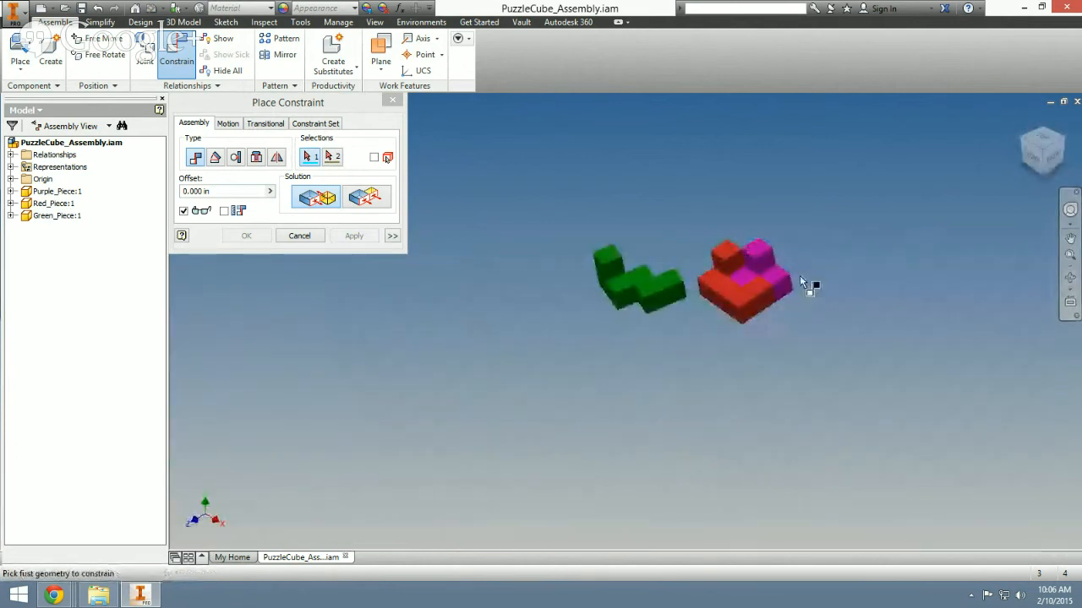
middle_drag(799, 276, 672, 313)
mouse_move(509, 324)
mouse_down()
mouse_move(614, 315)
mouse_move(615, 355)
mouse_move(640, 296)
mouse_move(615, 325)
mouse_move(494, 308)
mouse_up()
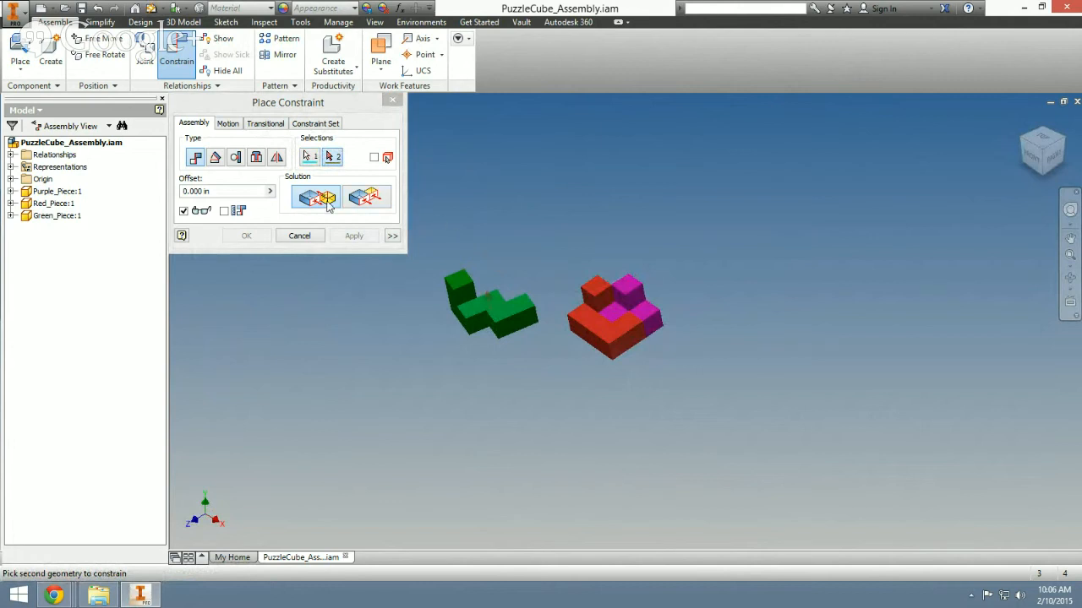
click(310, 158)
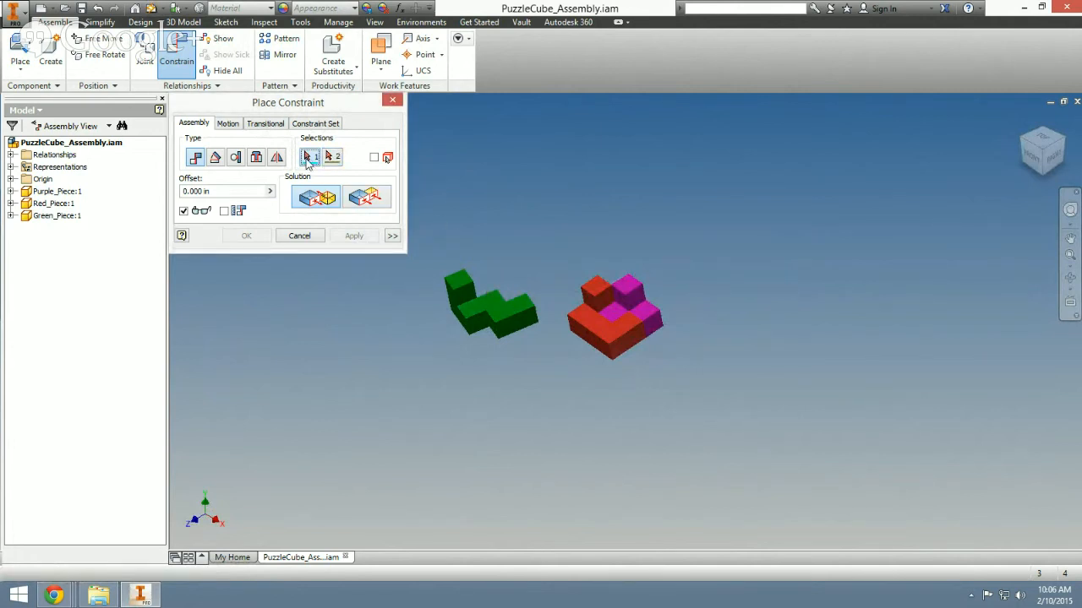
click(511, 323)
click(351, 195)
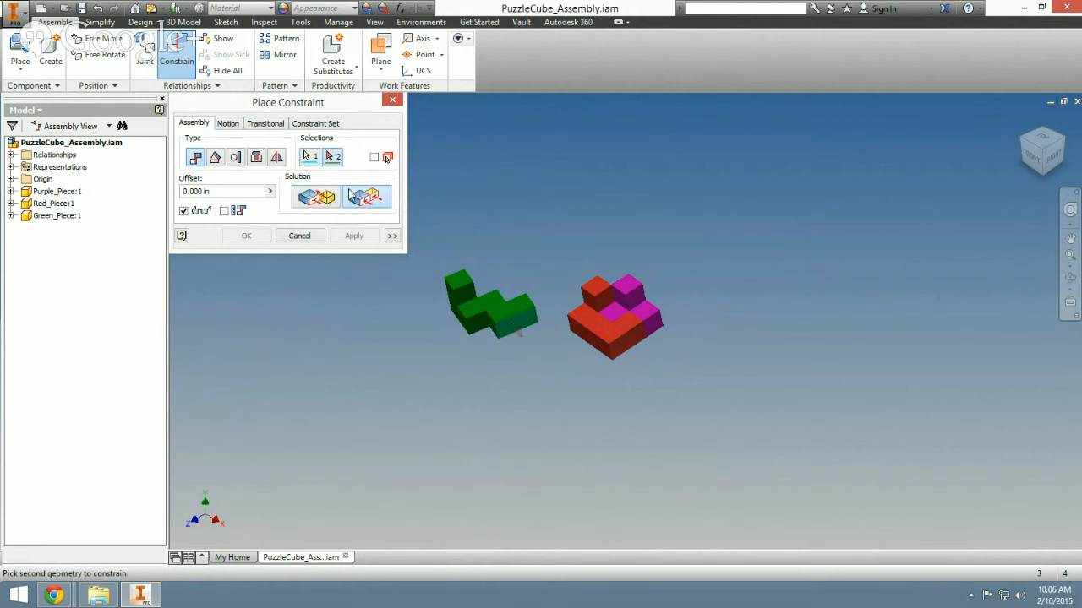
click(310, 156)
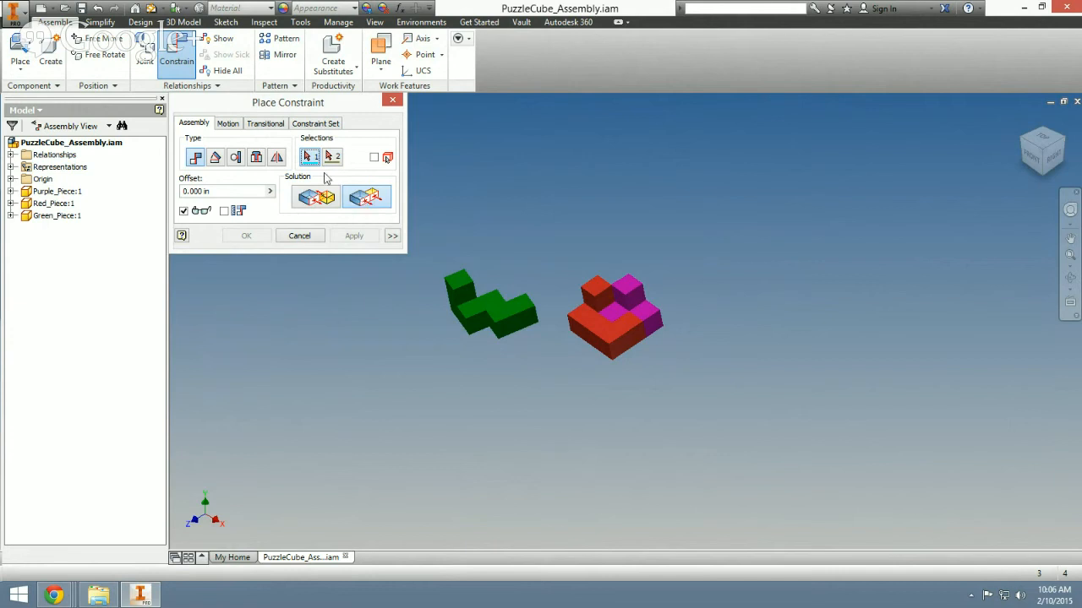
click(515, 326)
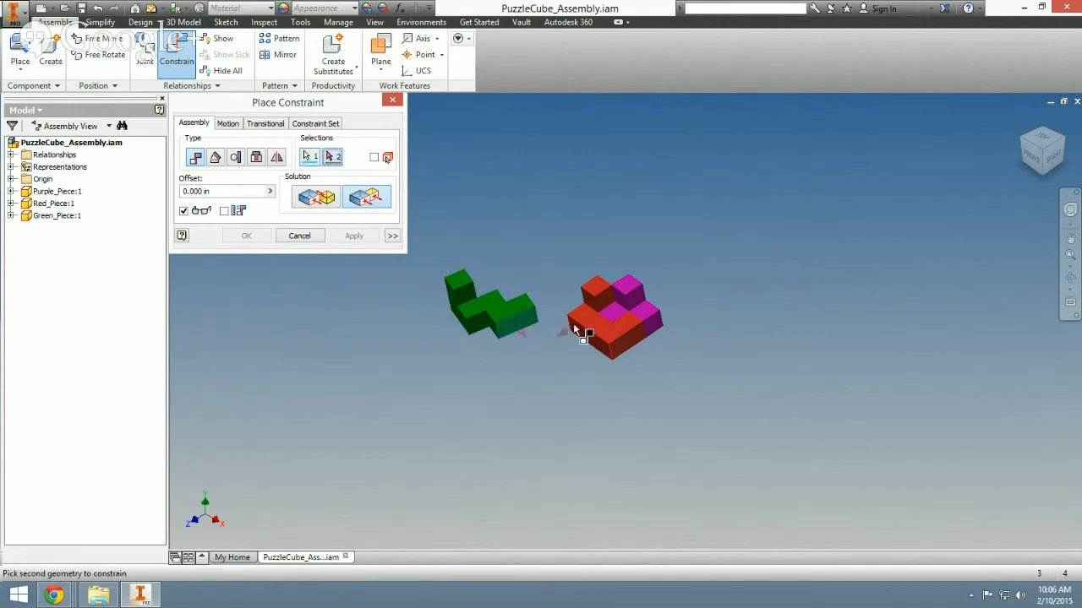
click(638, 336)
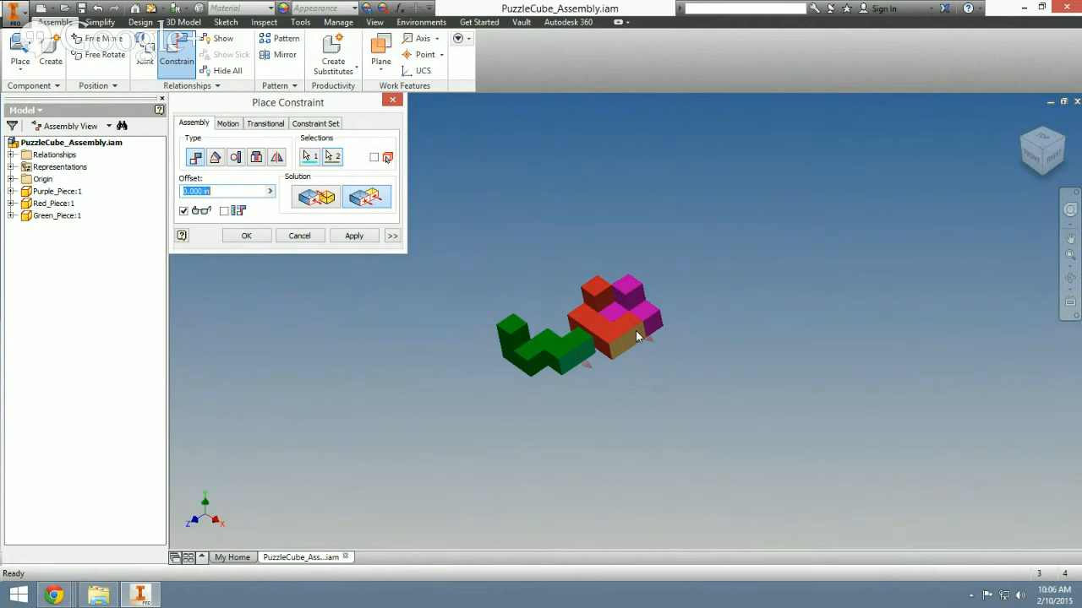
click(354, 237)
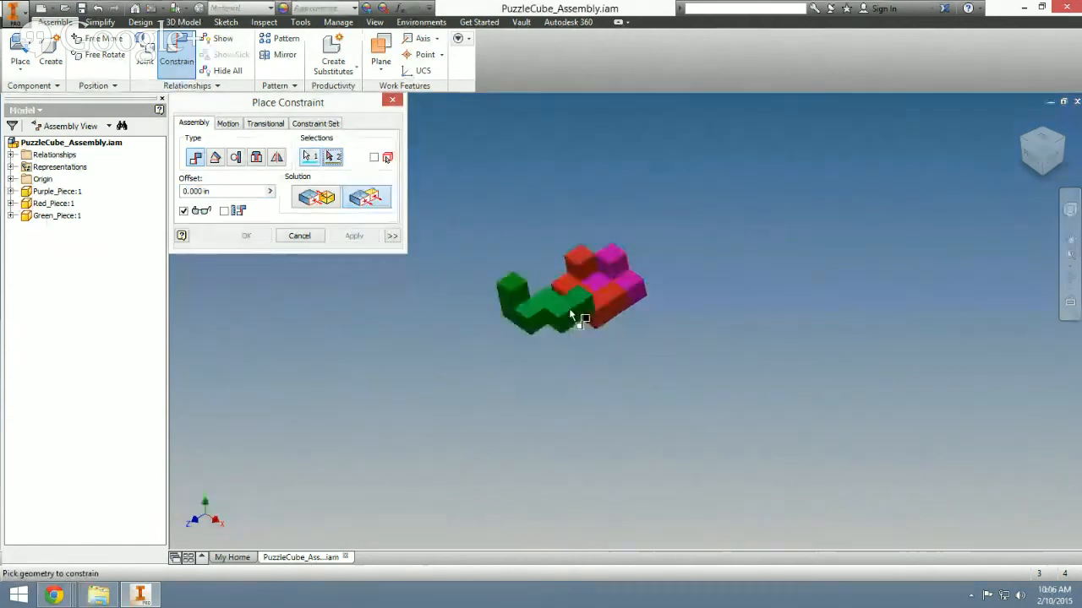
Slide the green piece over the red base and flush their front faces with 0.000 in offset, ending the Constrain command in the home view
drag(534, 336, 664, 331)
click(642, 352)
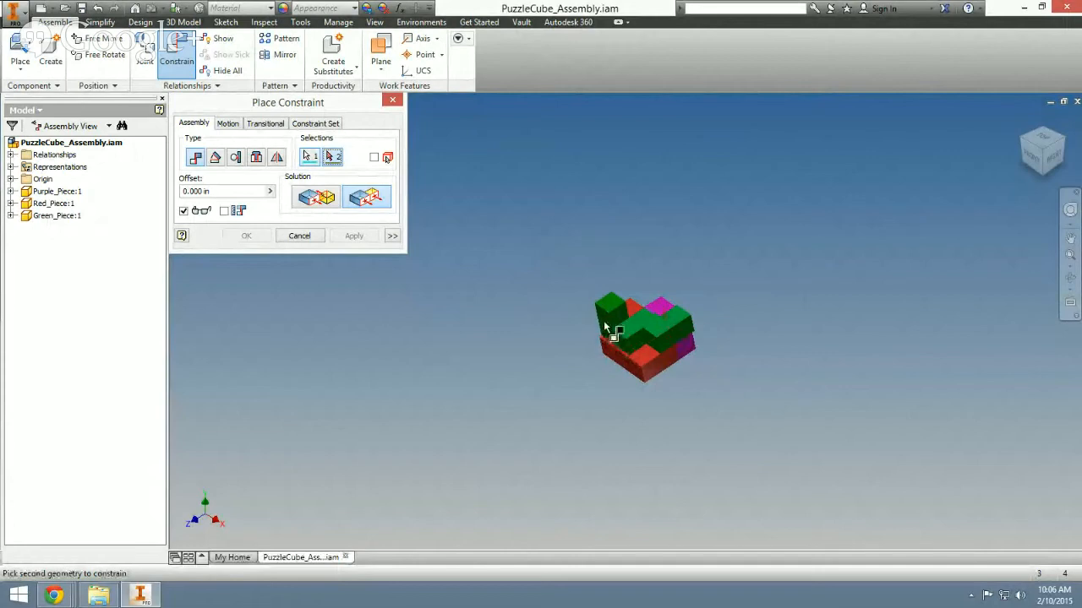
click(353, 207)
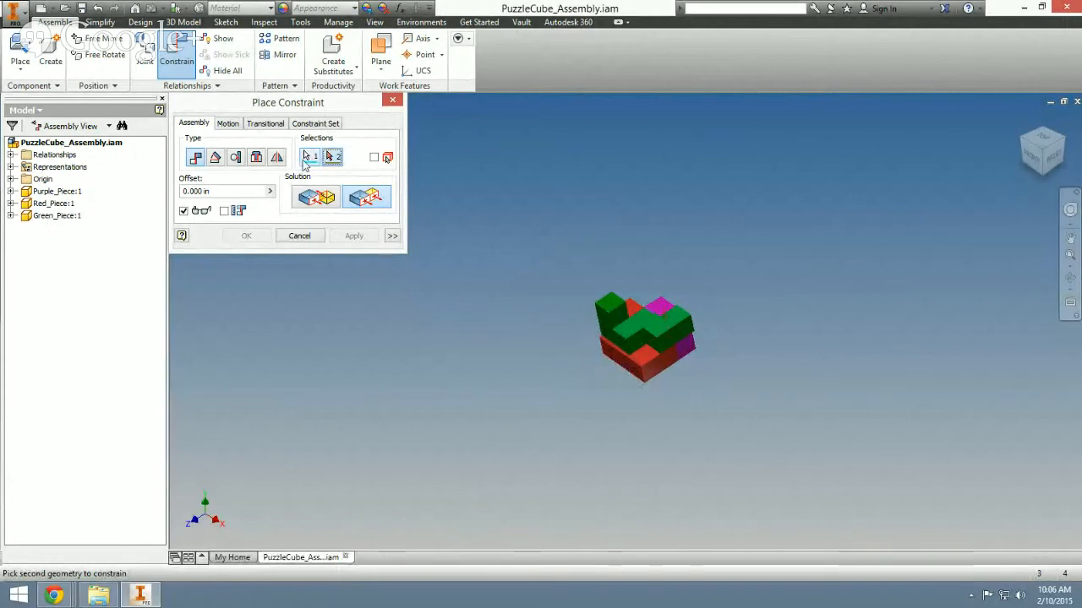
click(622, 362)
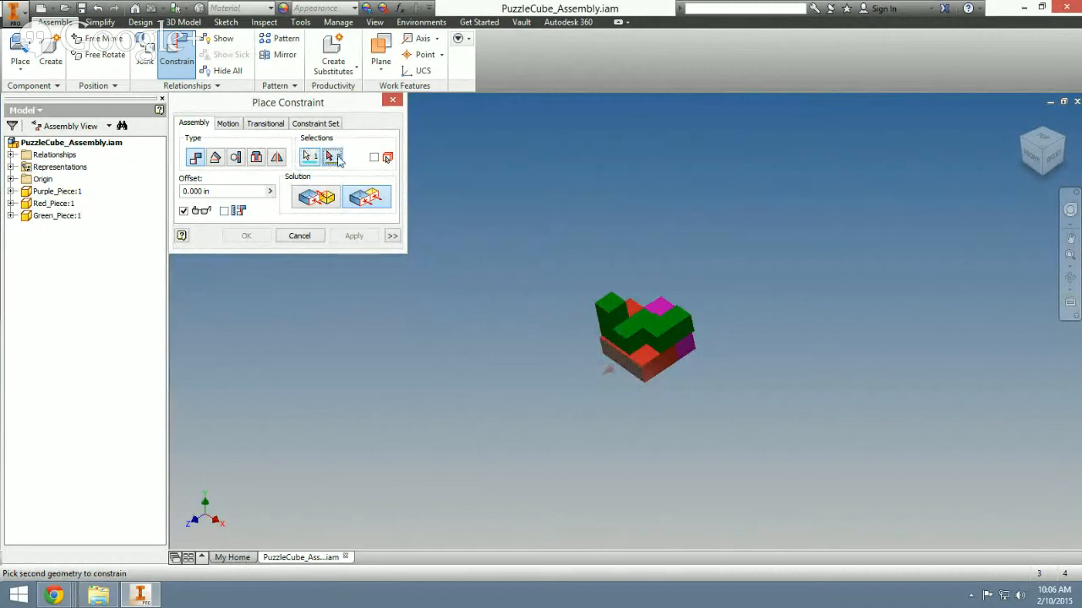
click(605, 328)
click(354, 239)
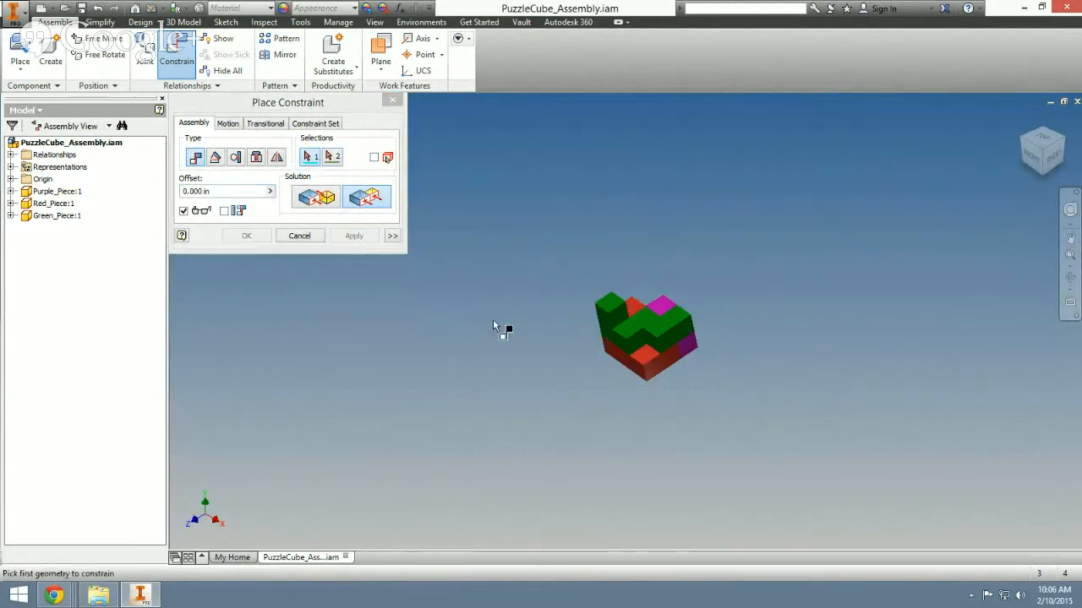
middle_drag(633, 355, 538, 317)
click(317, 238)
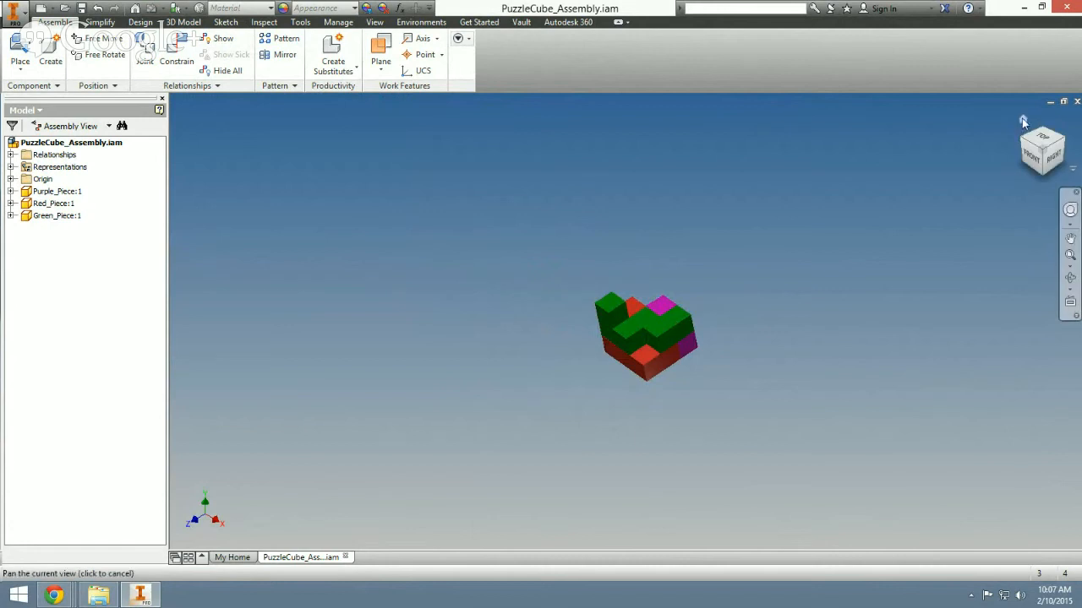
key(Home)
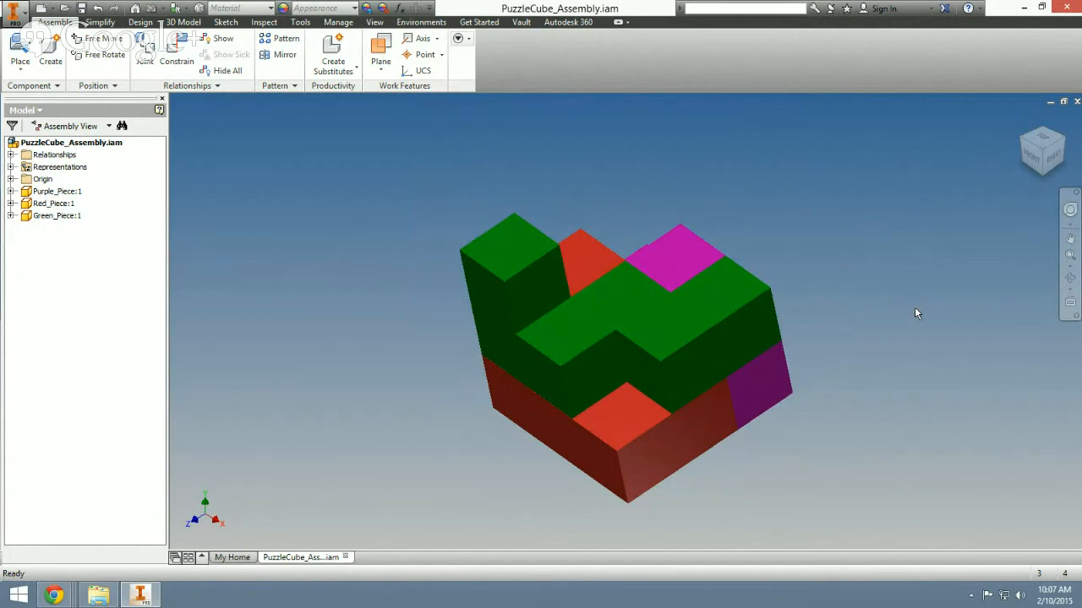
Place one instance of Yellow_Piece.ipt in the assembly, beside the joined pieces
click(19, 49)
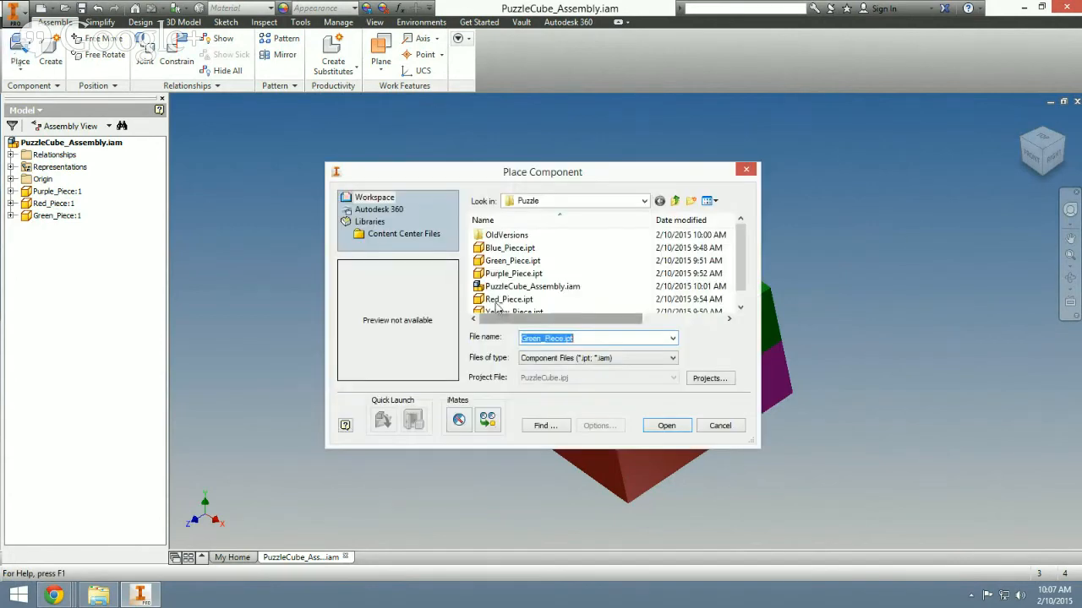
click(541, 248)
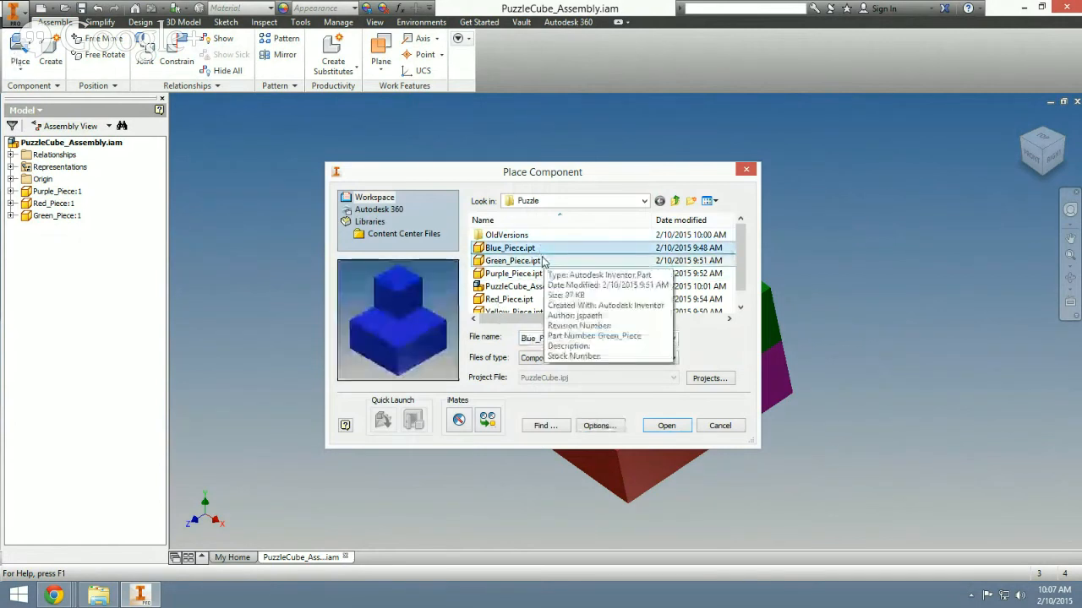
click(543, 261)
click(544, 311)
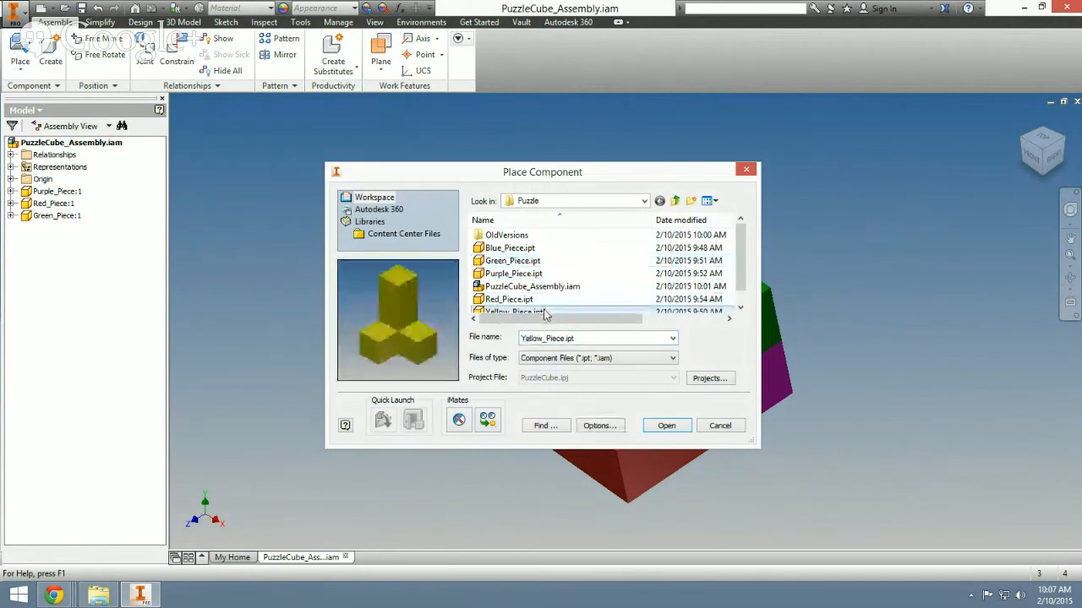
click(666, 426)
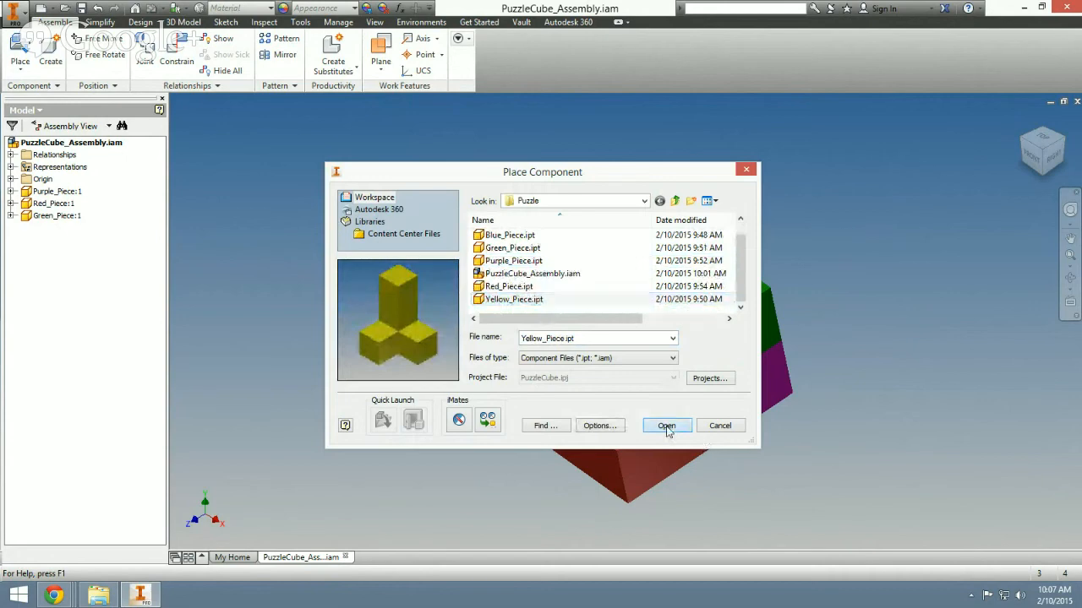
click(336, 337)
right_click(338, 337)
click(357, 361)
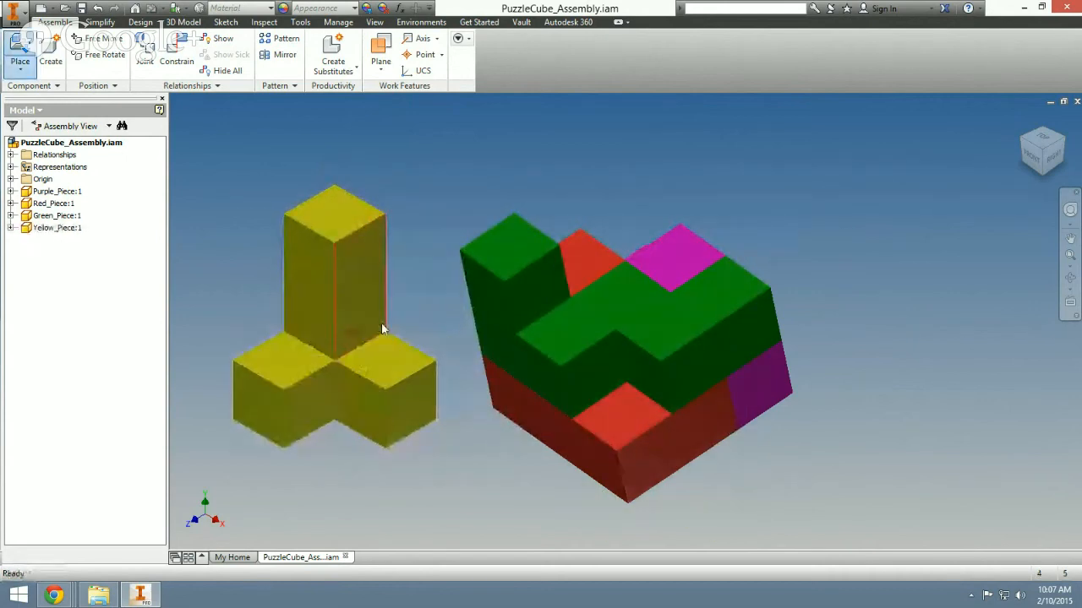
Free-rotate the yellow piece until its long arm lies roughly flat with one short cube pointing down, and move it clear of the other pieces
scroll(465, 330, up, 4)
scroll(465, 330, down, 6)
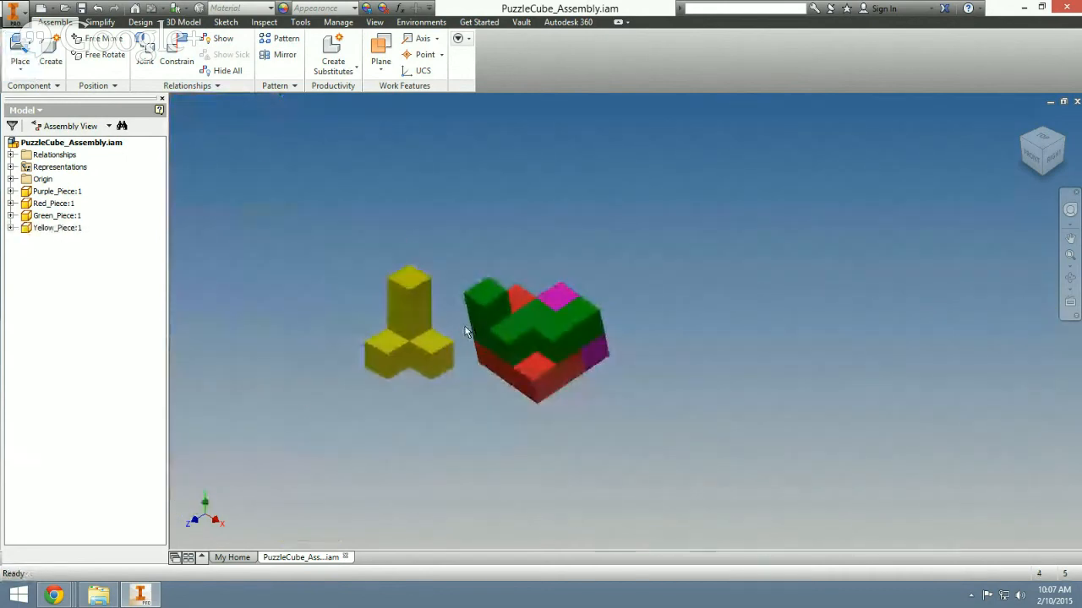
click(395, 321)
right_click(395, 219)
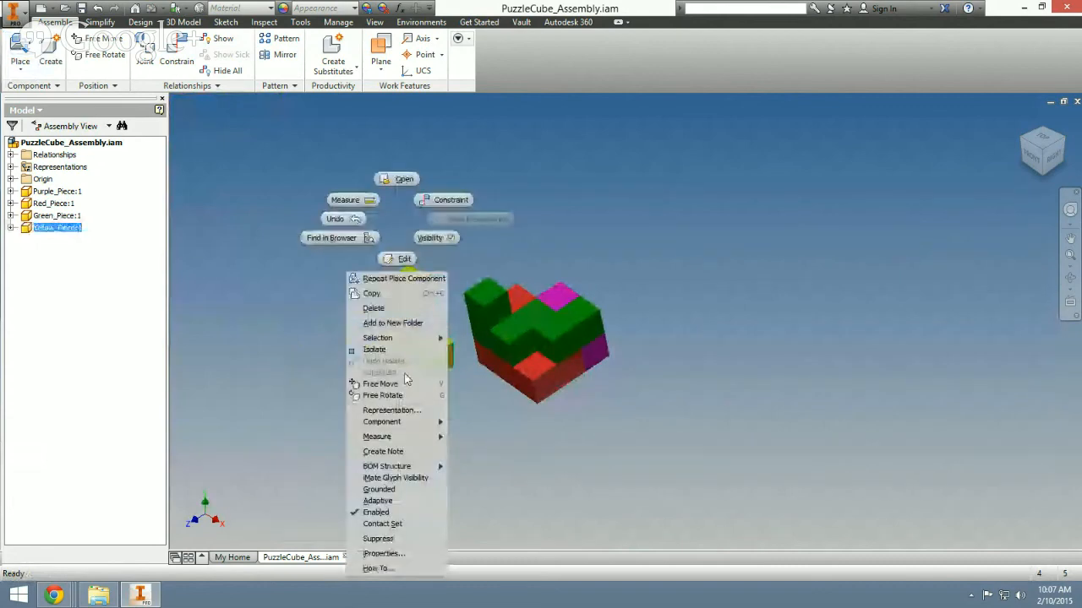
click(383, 395)
drag(398, 254, 492, 301)
drag(395, 319, 394, 349)
drag(315, 332, 308, 392)
drag(411, 405, 467, 470)
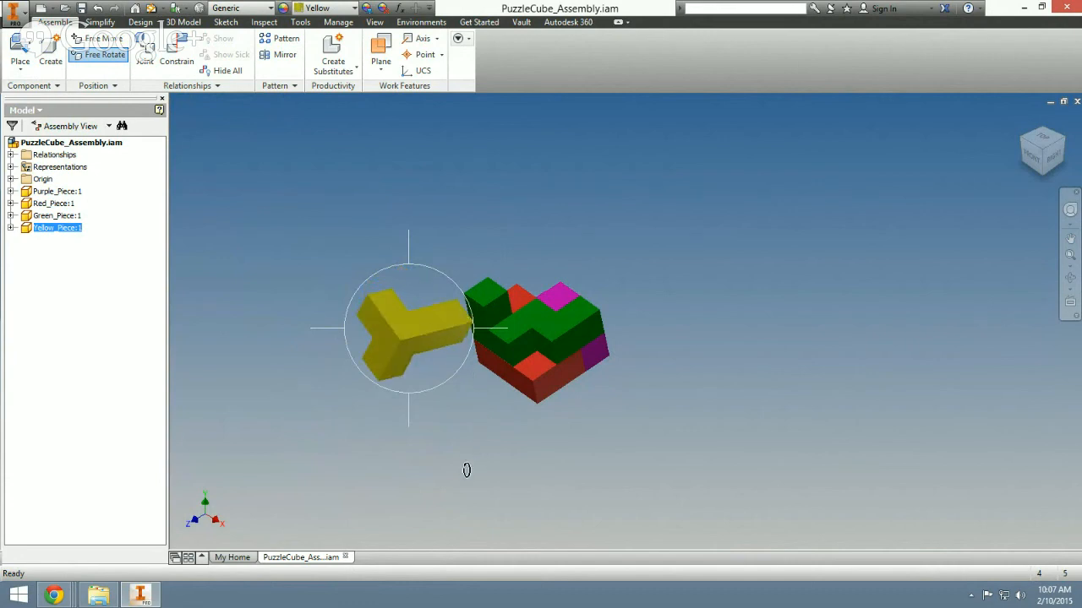
right_click(431, 247)
click(452, 252)
drag(390, 320, 357, 331)
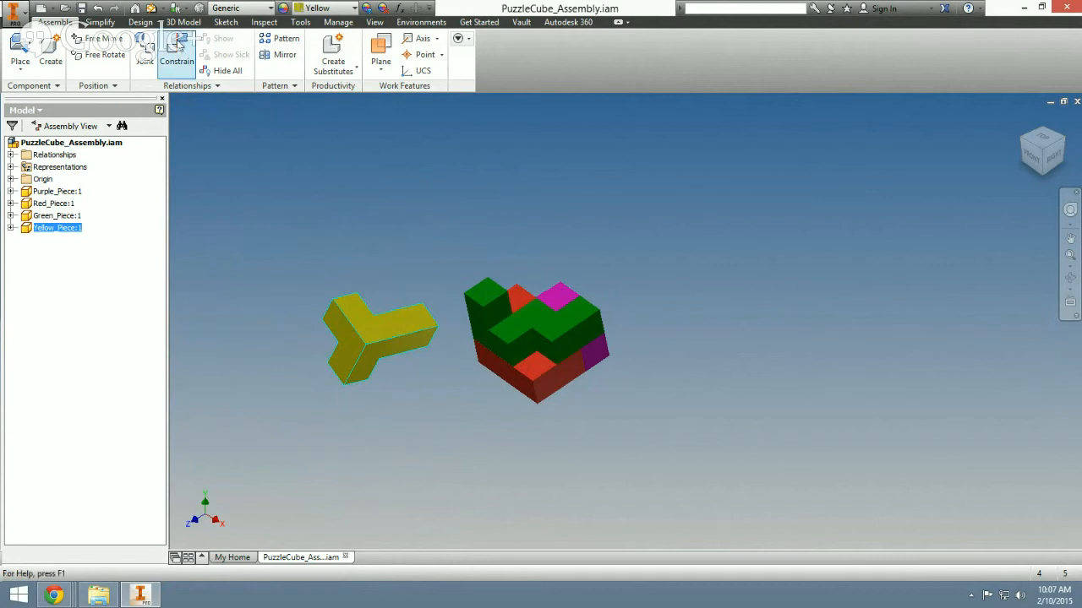
Try to mate the red base's exposed top face to the underside of the yellow piece's downward cube, offset 0.000 in
click(178, 46)
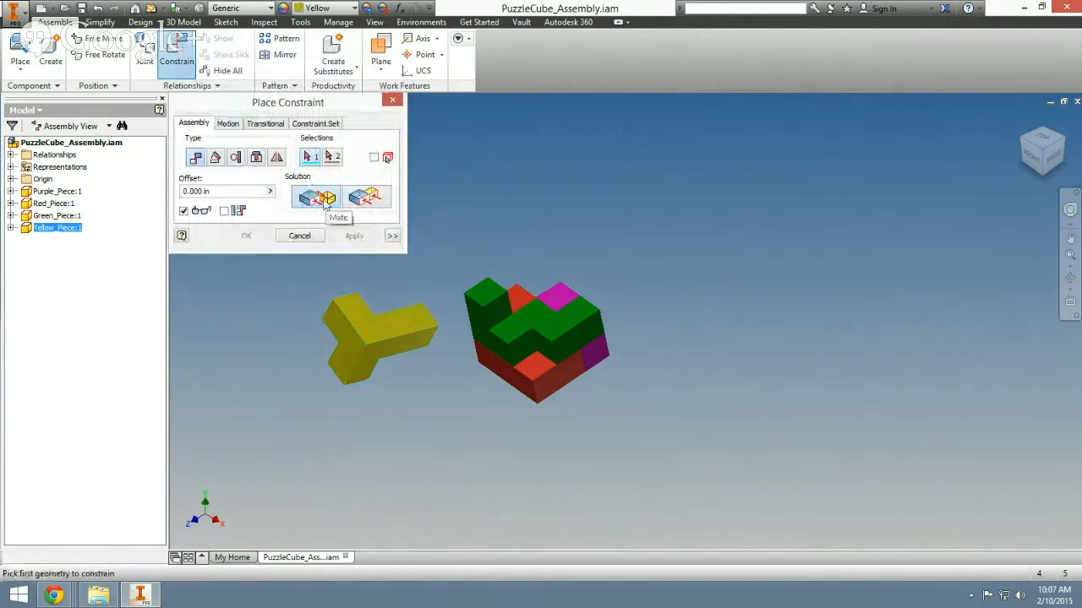
click(532, 370)
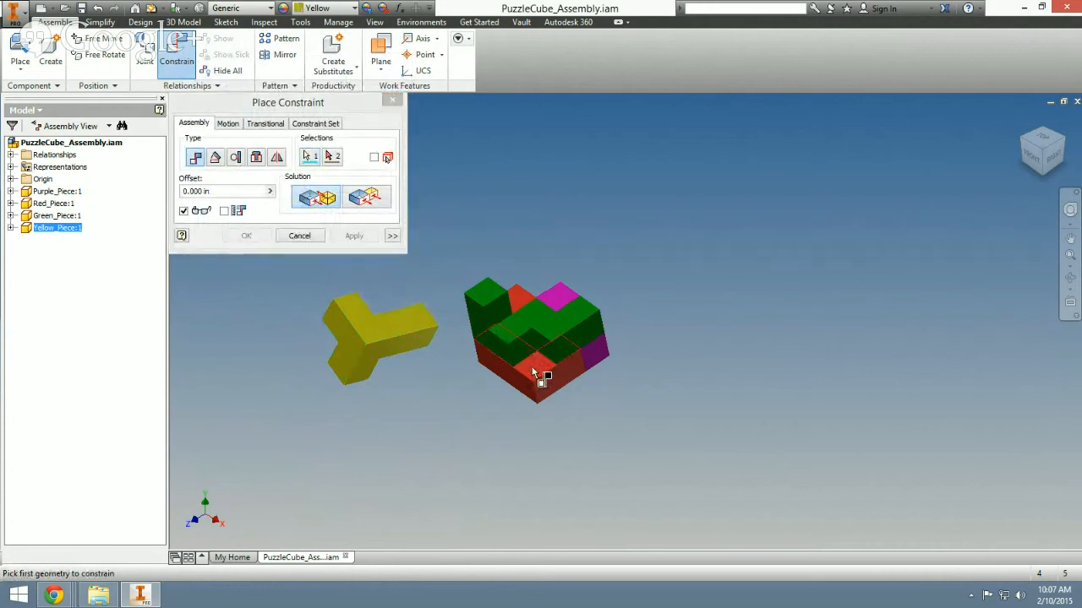
shift+middle_drag(317, 416, 348, 349)
click(355, 331)
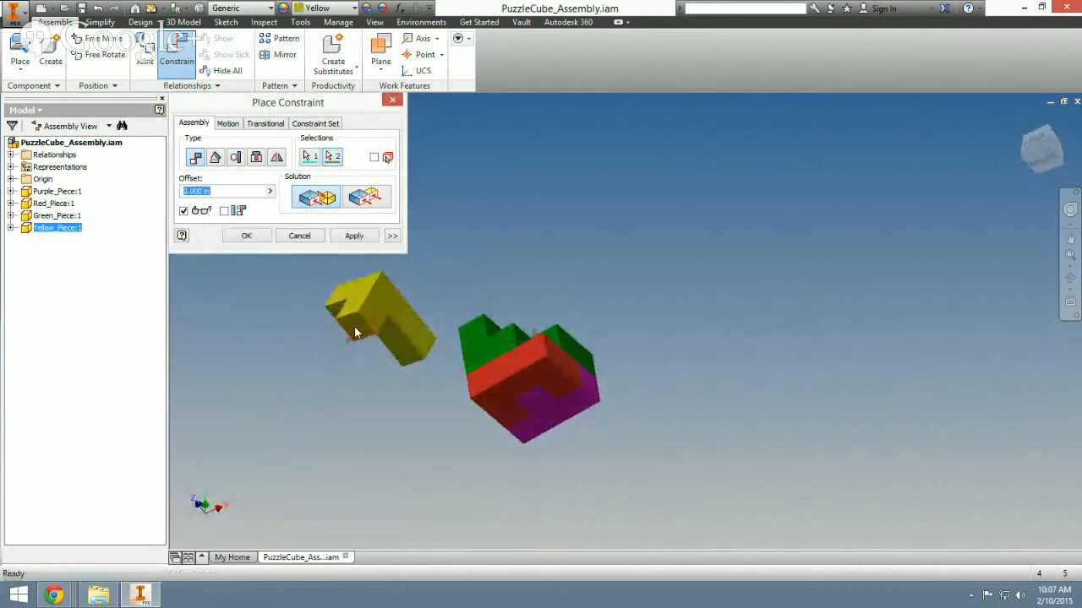
click(352, 237)
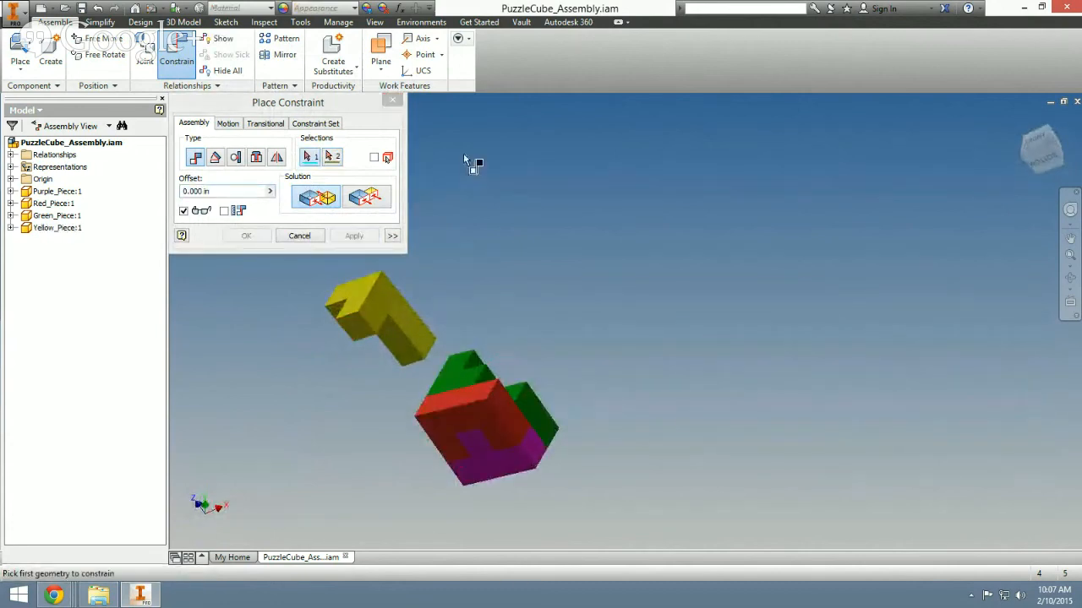
click(1019, 121)
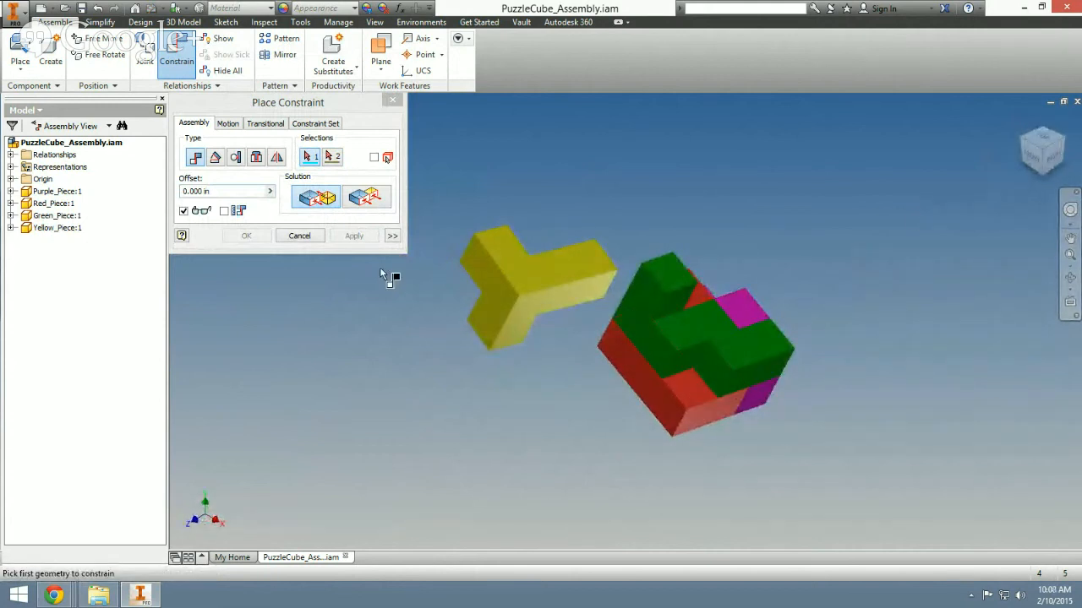
click(300, 237)
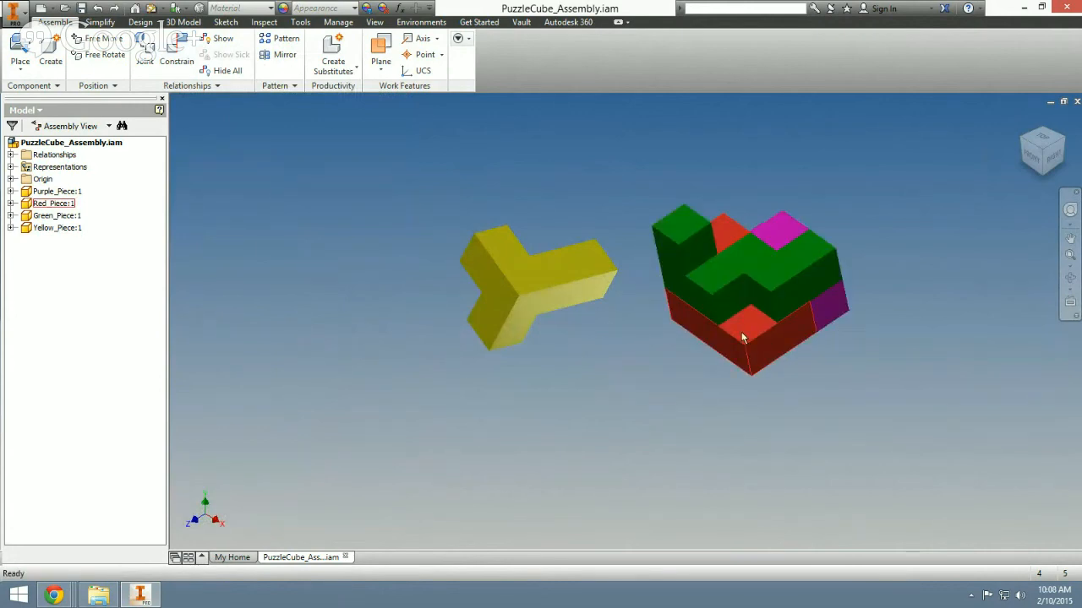
Ground the red piece and return to the home view
right_click(742, 338)
key(Escape)
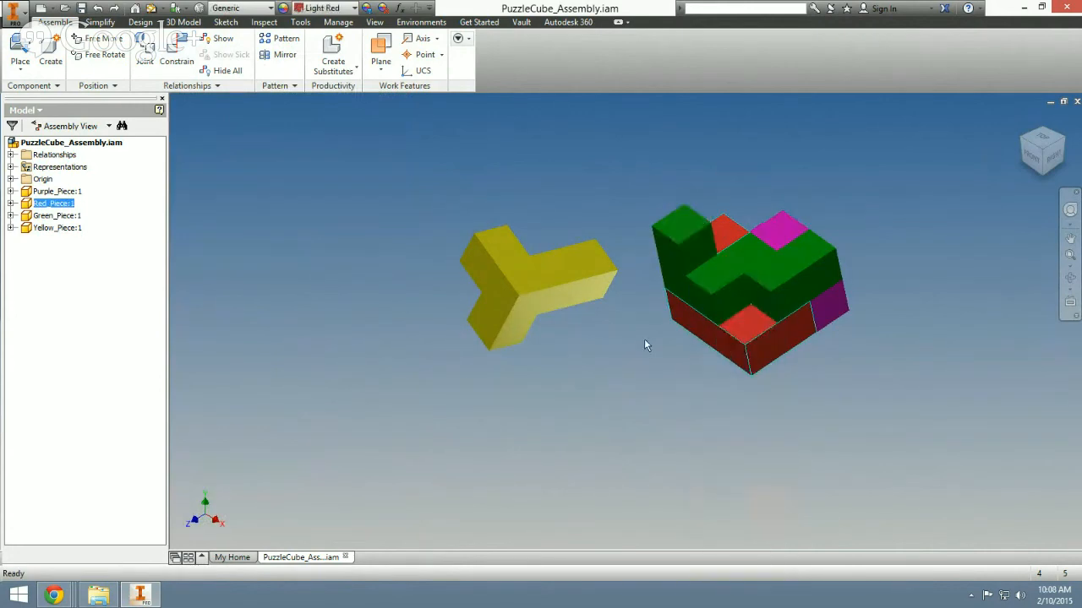
right_click(742, 322)
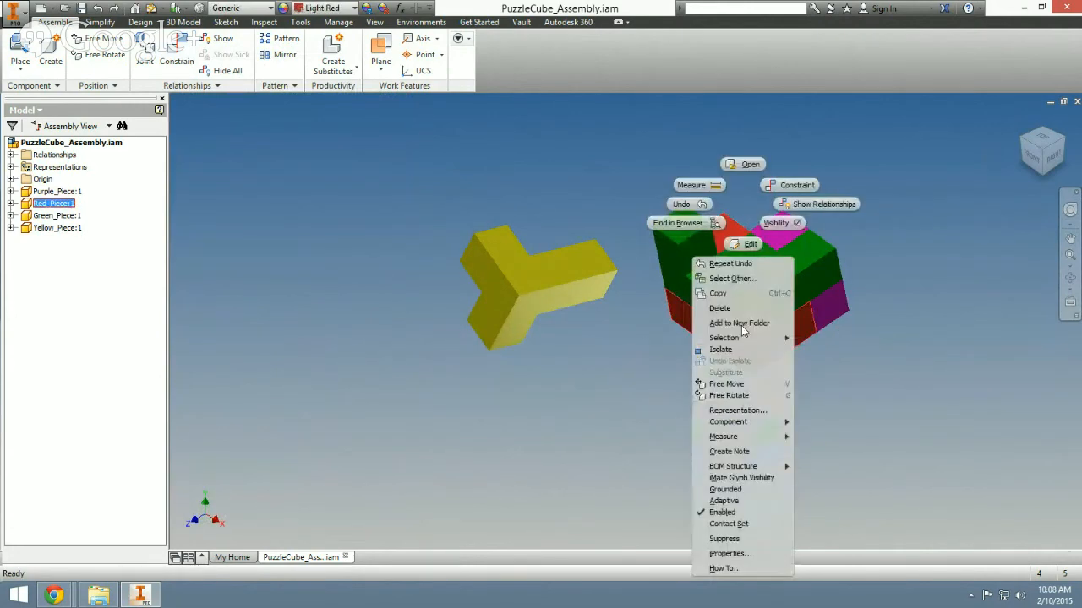
click(758, 491)
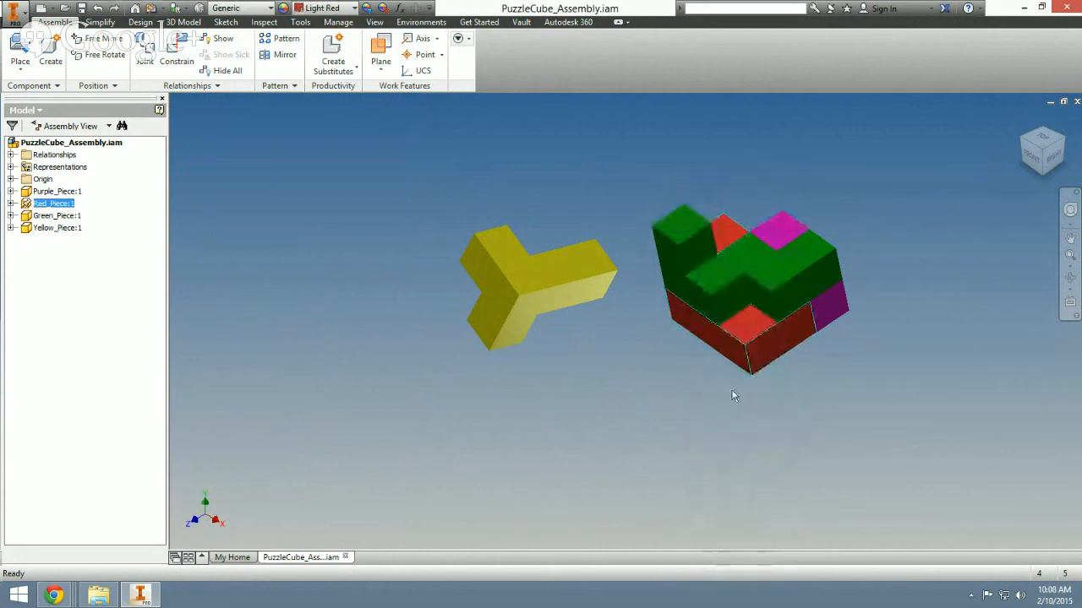
click(748, 342)
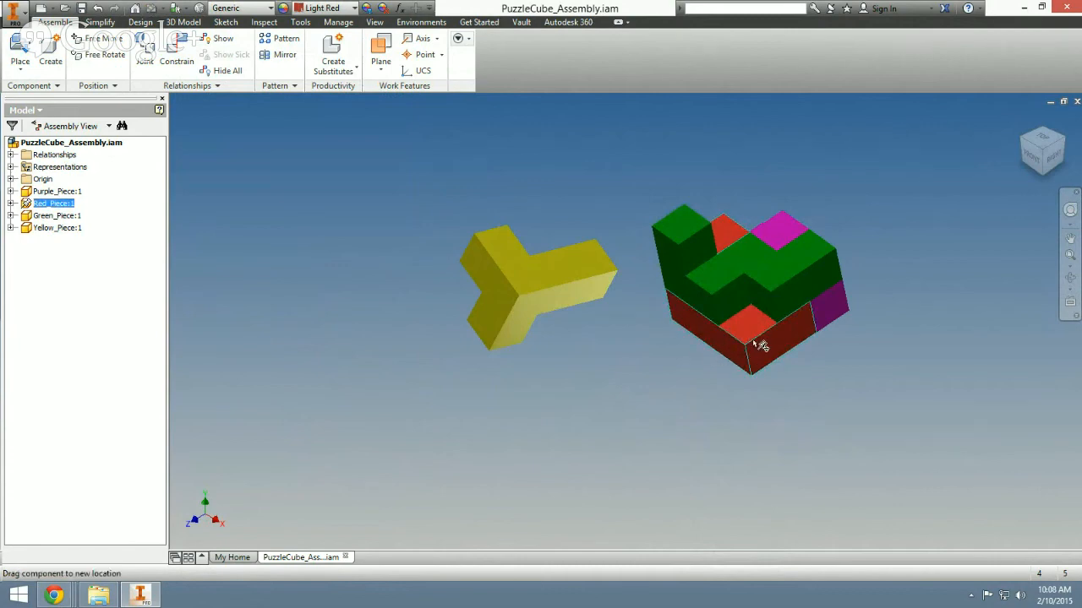
click(1024, 121)
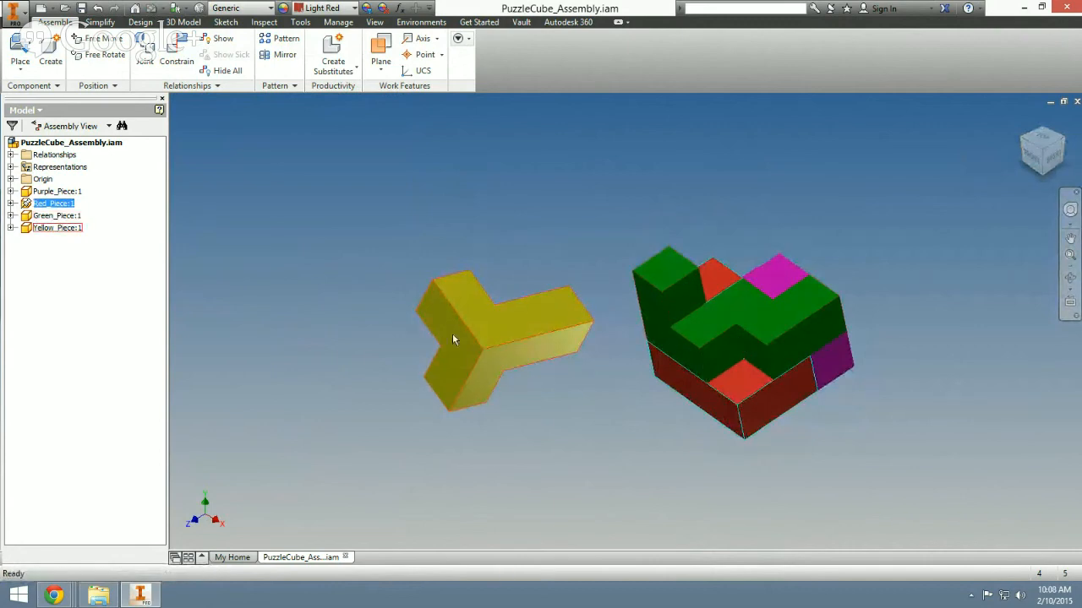
Mate the grounded red base's exposed top face to the bottom of the yellow piece's downward cube with 0.000 in offset
drag(452, 333, 453, 289)
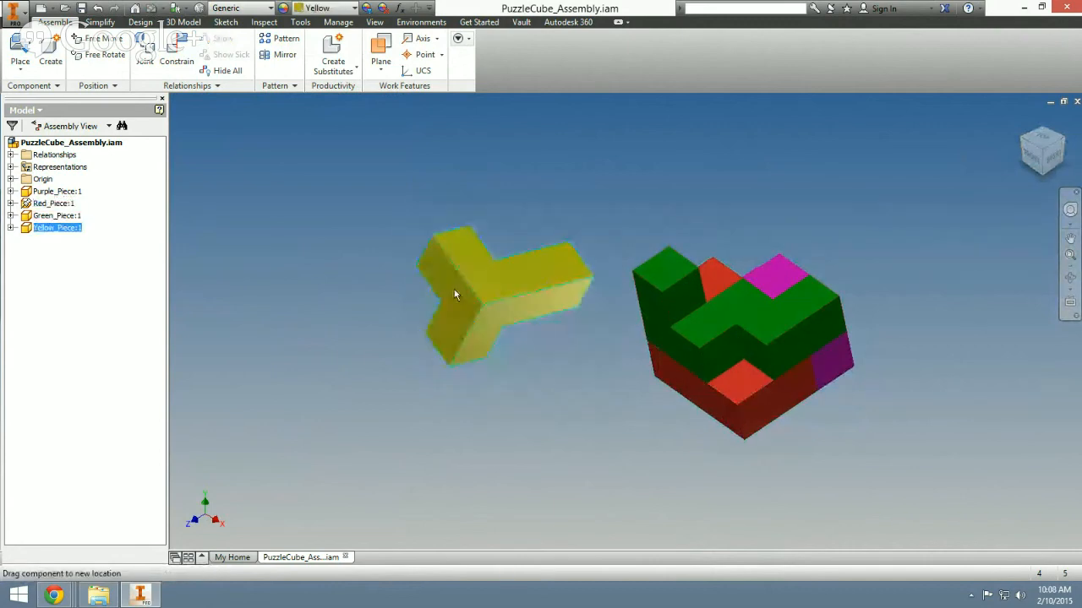
click(176, 55)
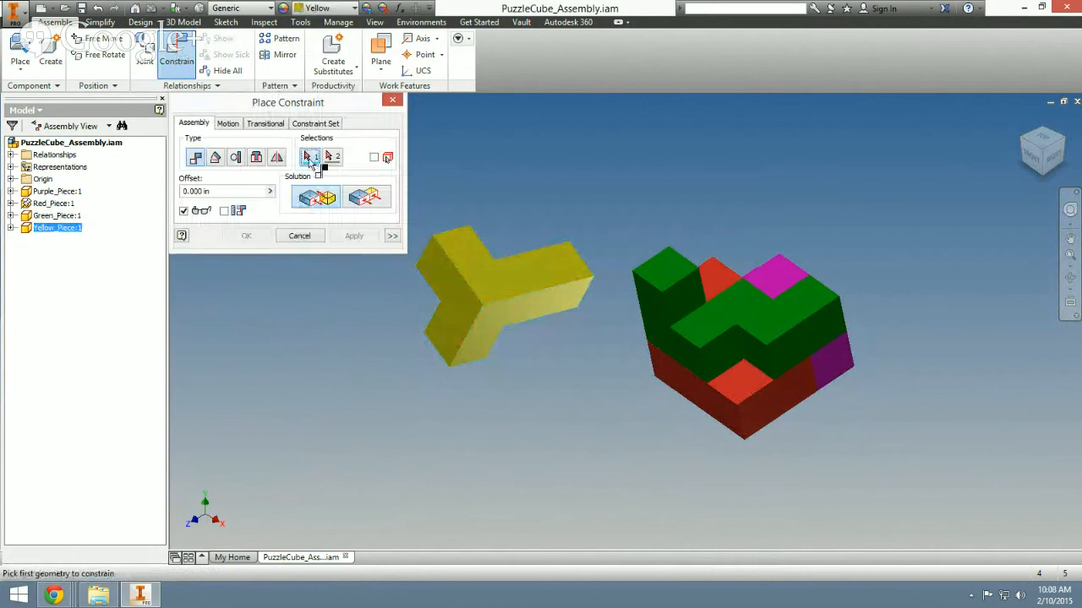
click(732, 386)
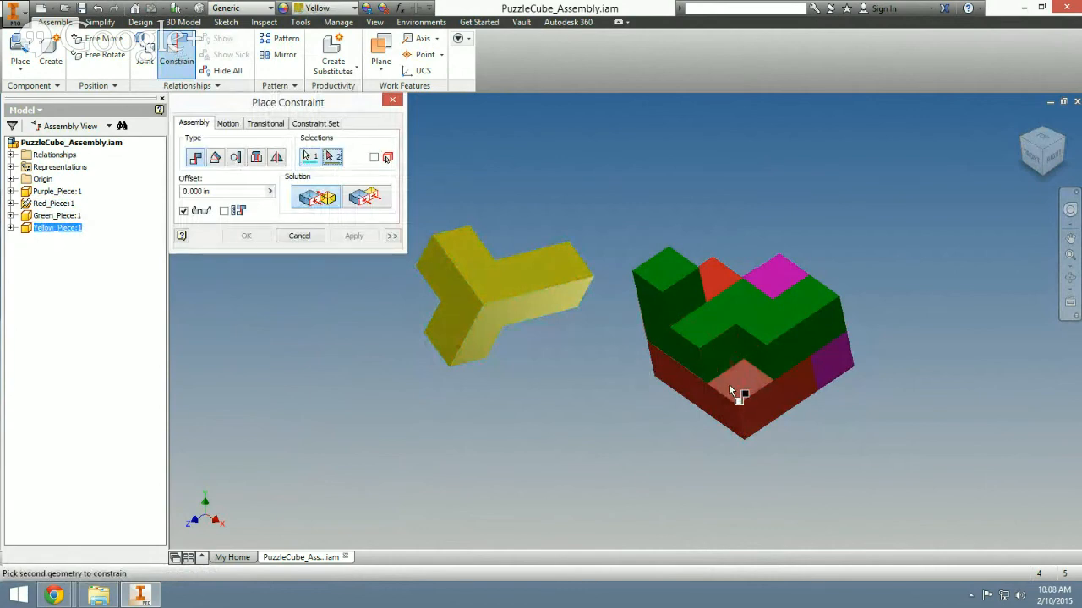
shift+middle_drag(451, 393, 476, 316)
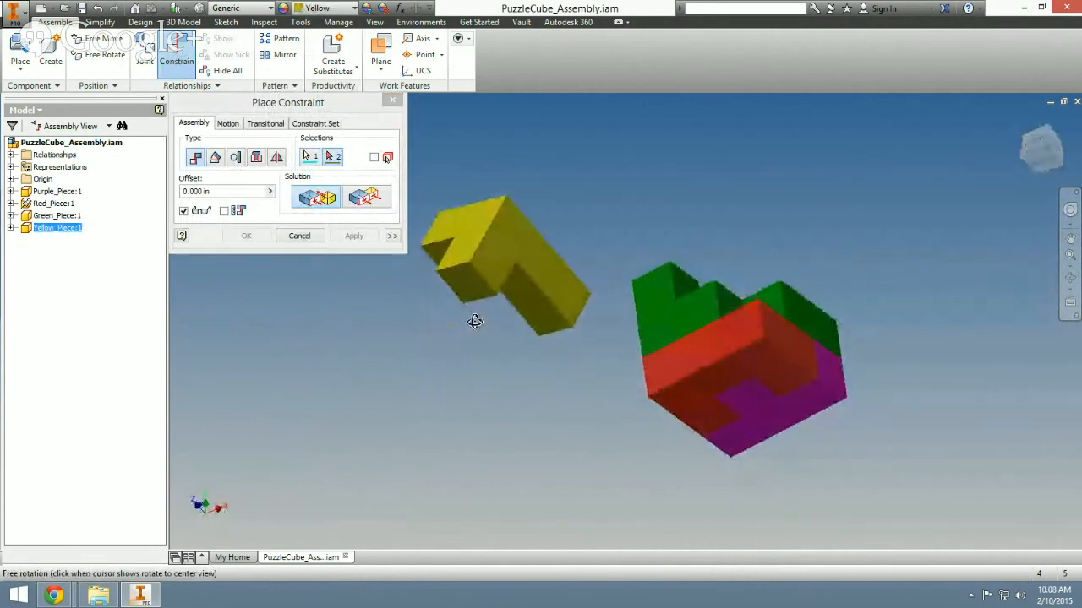
click(467, 287)
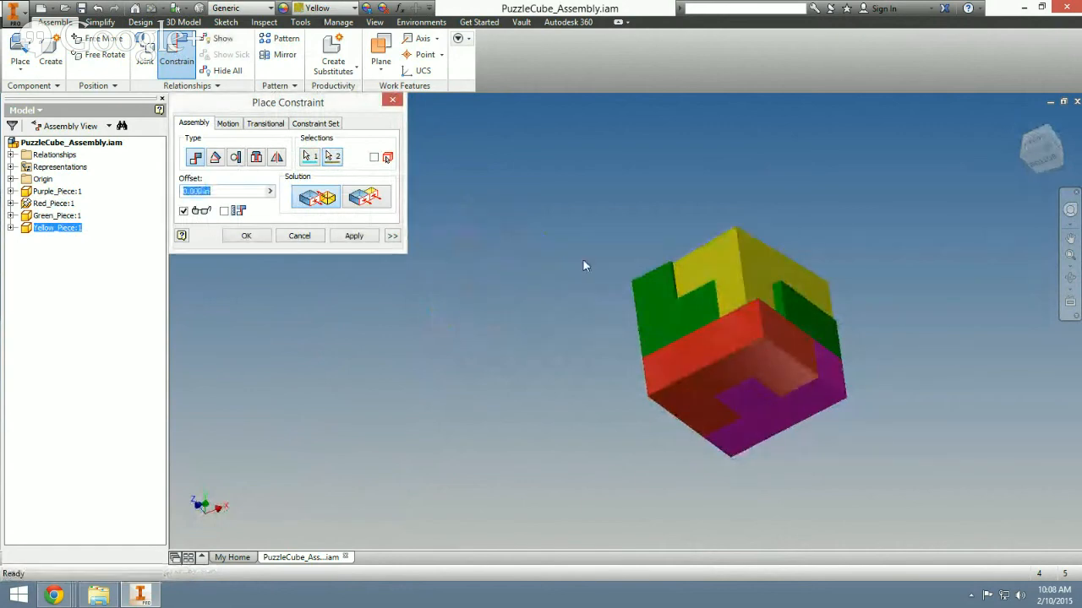
click(354, 236)
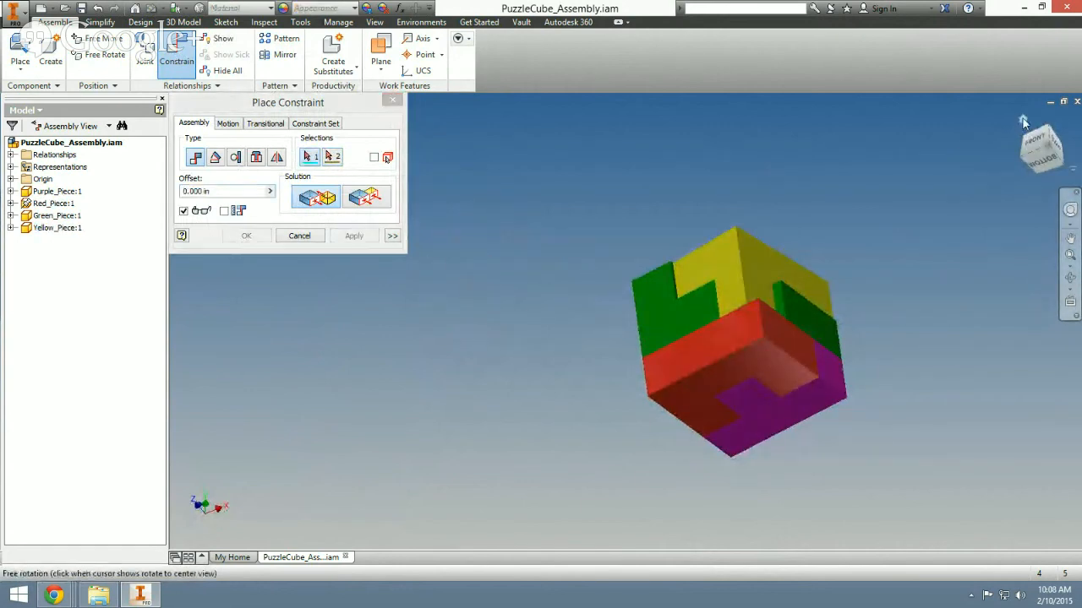
Add a flush constraint with 0.000 in offset between the front faces of the yellow and green pieces
drag(1024, 127, 866, 283)
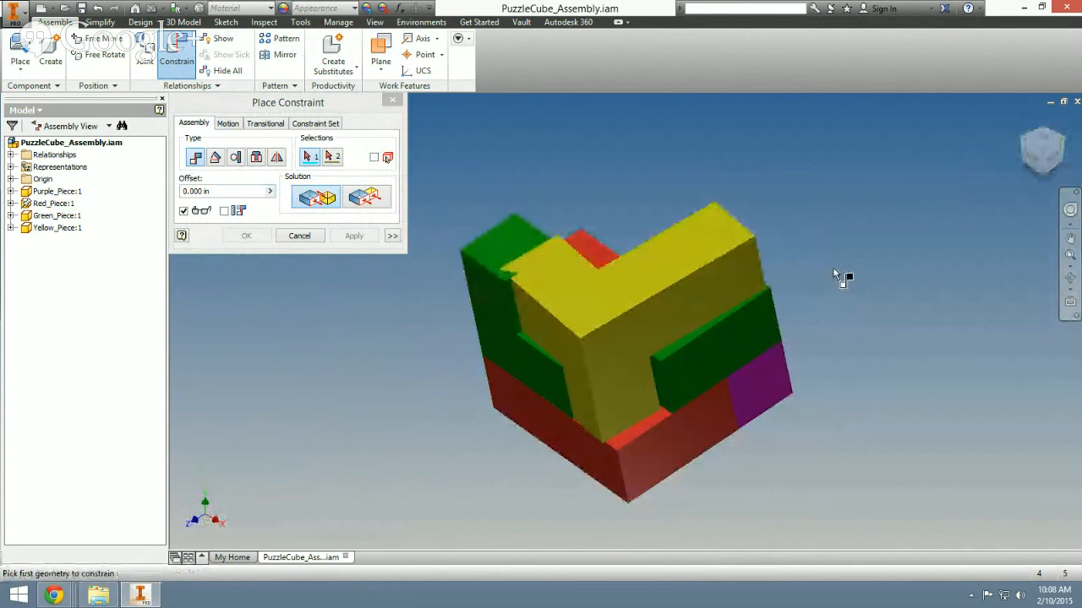
scroll(833, 269, down, 3)
scroll(833, 270, up, 5)
middle_drag(848, 271, 776, 268)
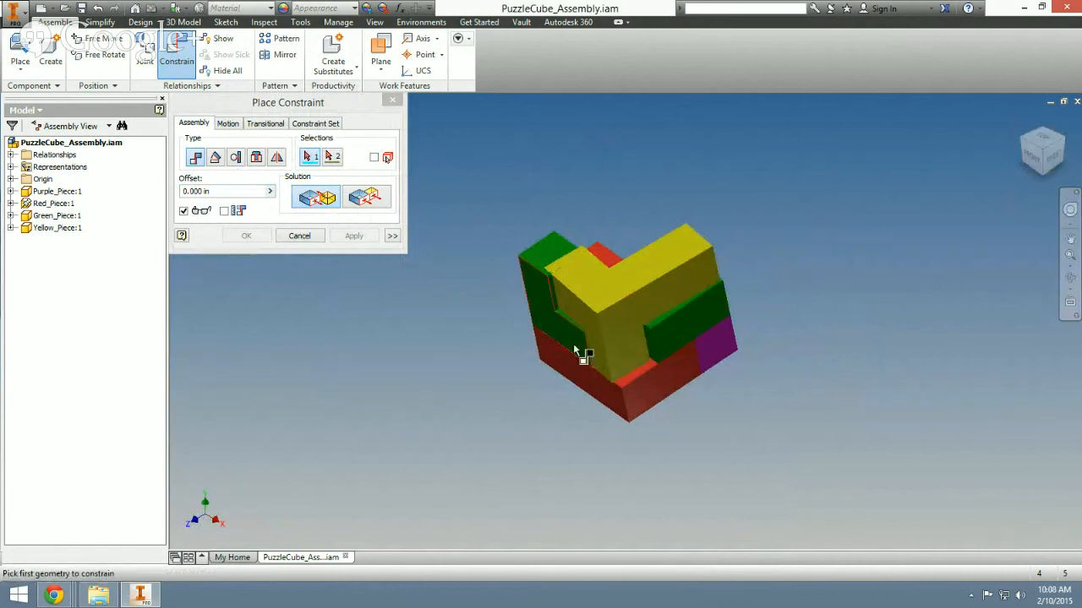
click(362, 196)
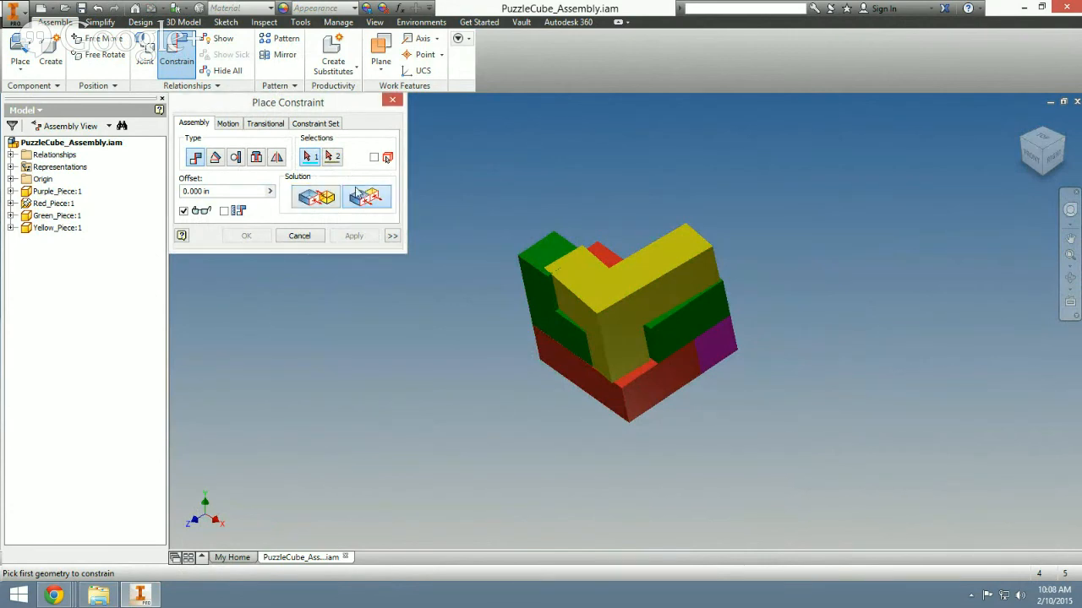
click(577, 306)
click(540, 312)
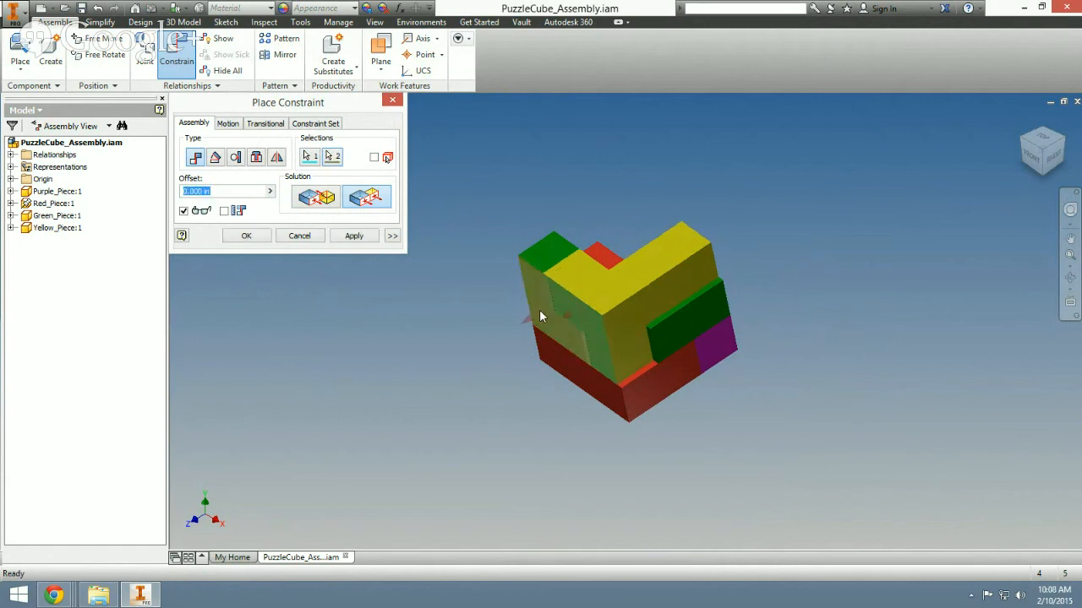
click(365, 238)
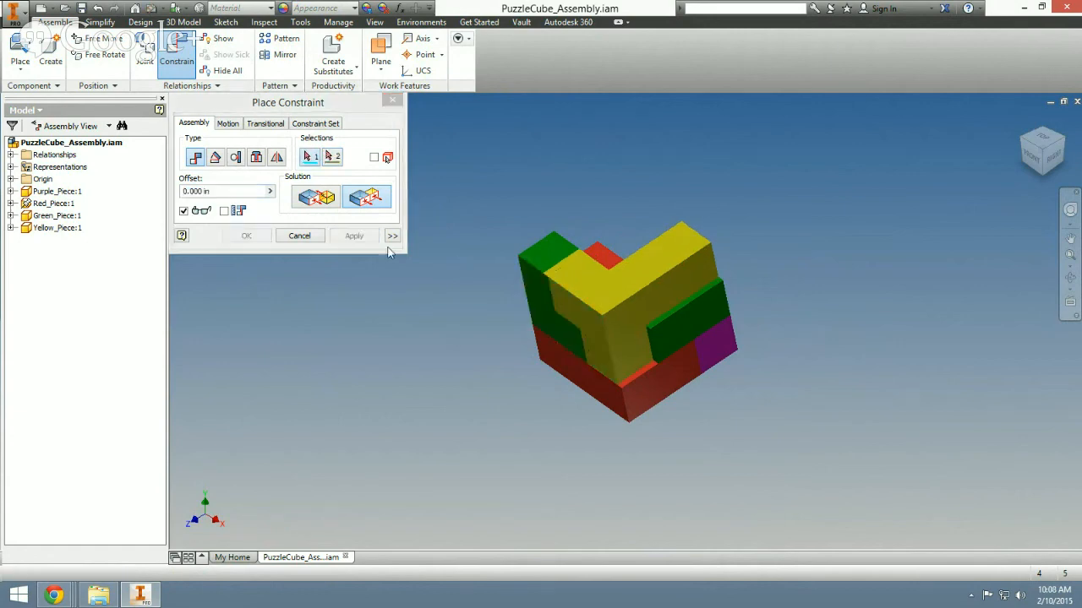
click(615, 333)
click(577, 289)
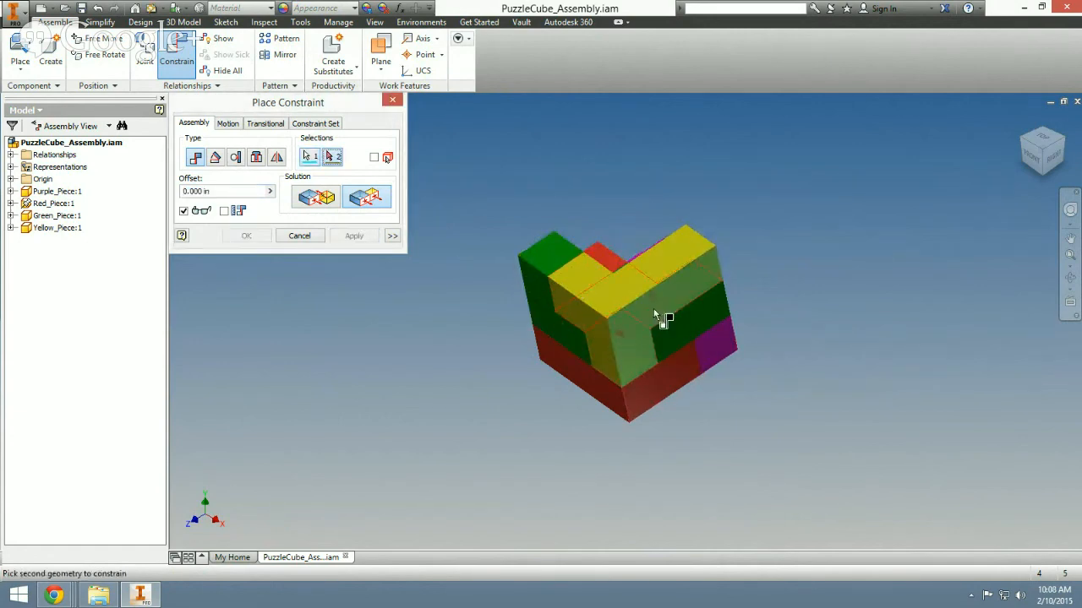
click(300, 236)
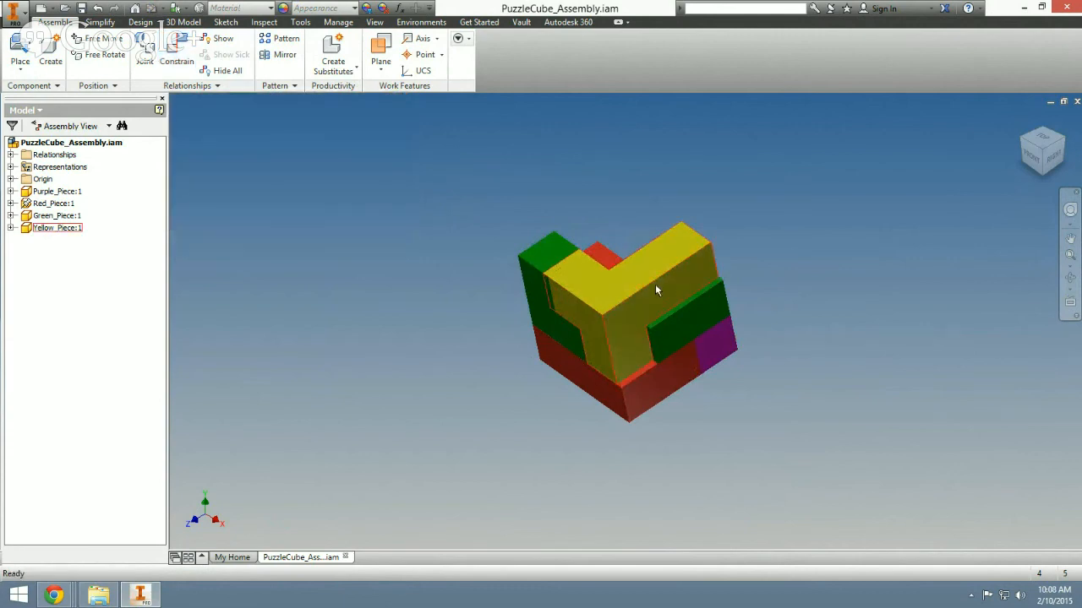
Add a flush constraint with 0.000 in offset between the right faces of the yellow and red pieces
drag(655, 284, 634, 337)
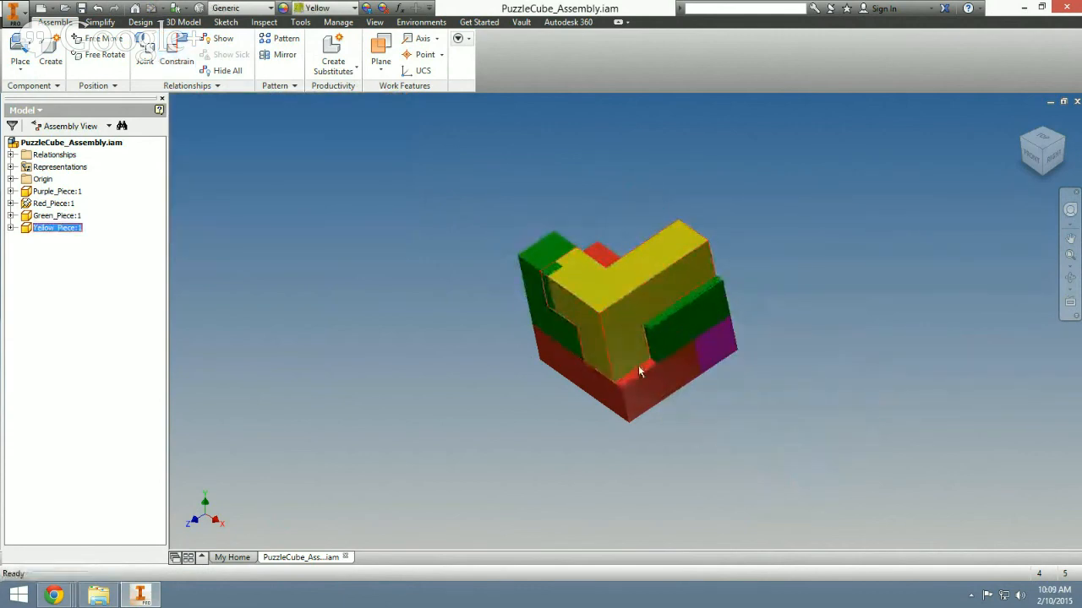
click(176, 51)
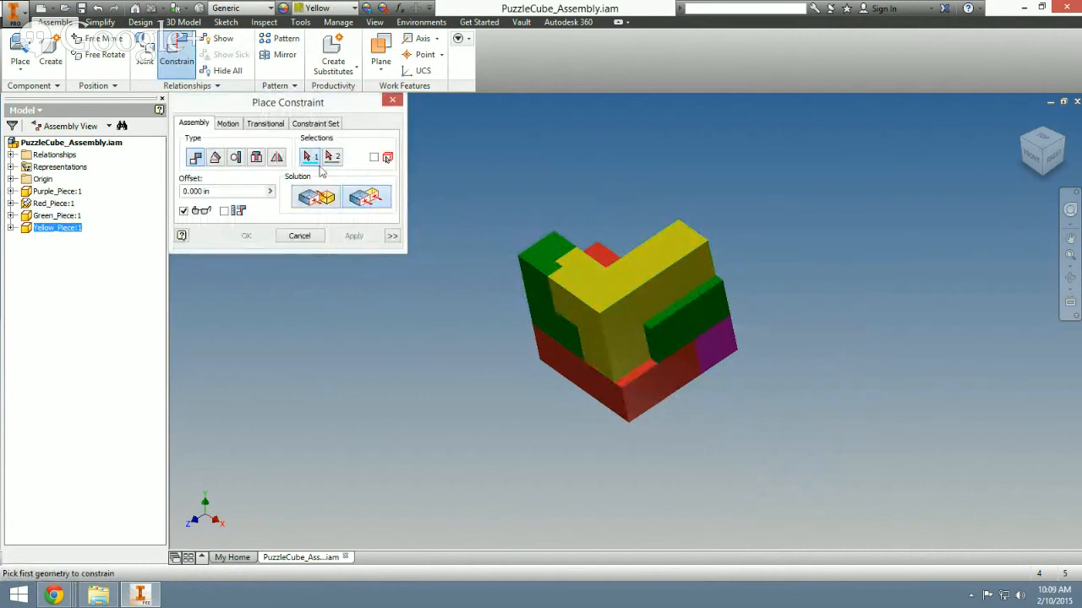
click(617, 323)
click(664, 377)
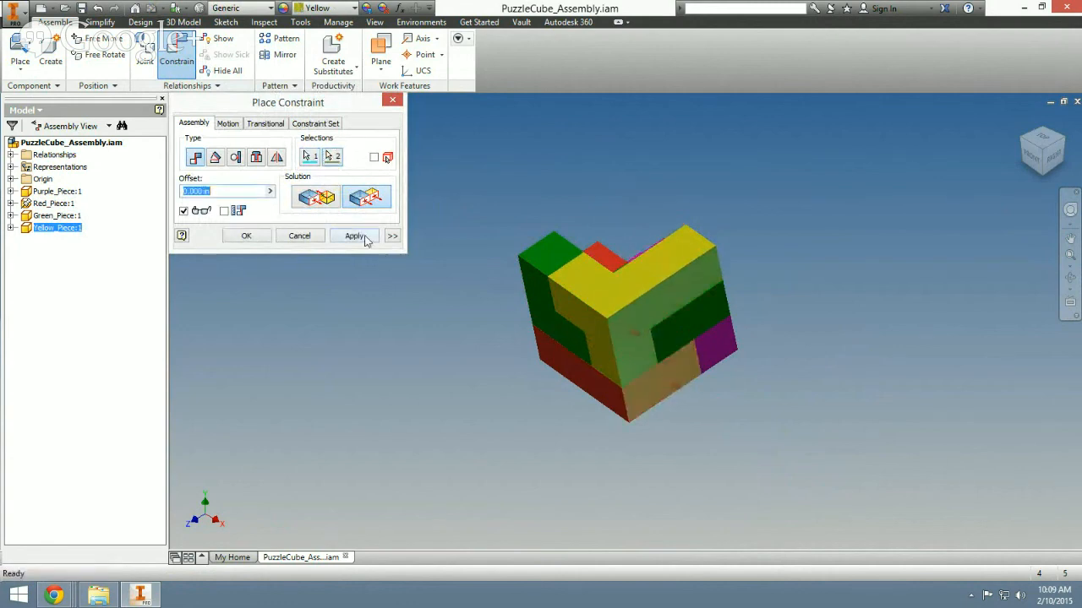
click(354, 236)
click(538, 285)
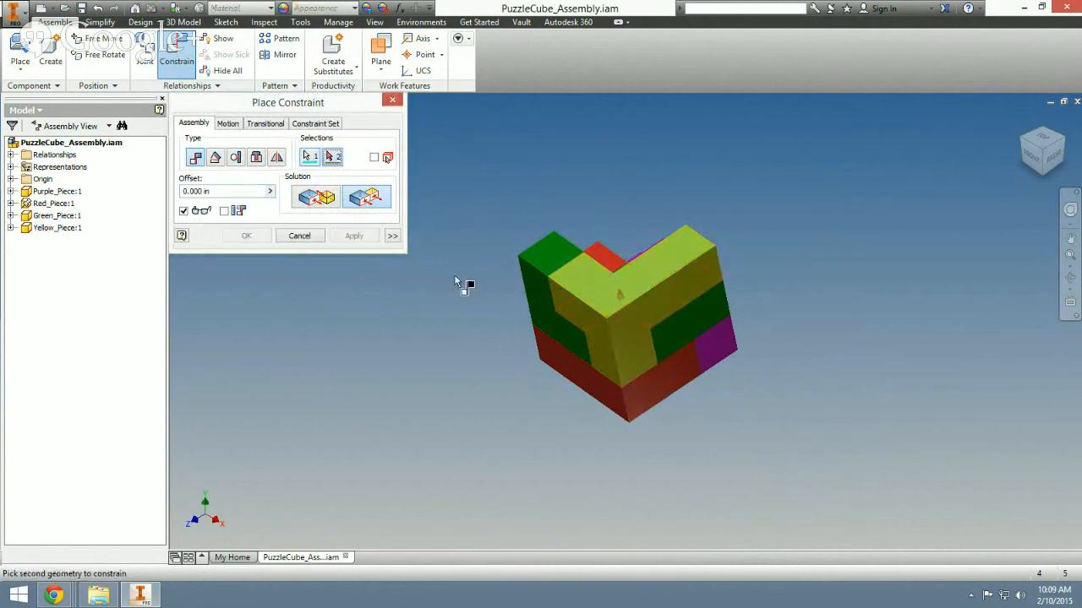
click(300, 235)
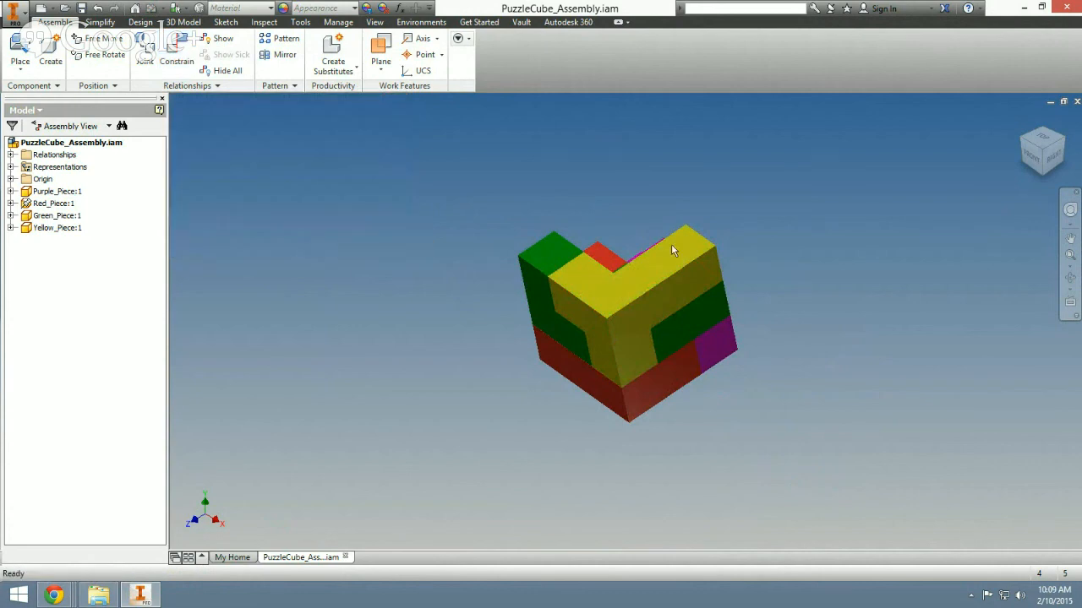
Place one instance of Blue_Piece.ipt beside the open corner of the cube
click(1041, 131)
drag(1041, 133, 1036, 147)
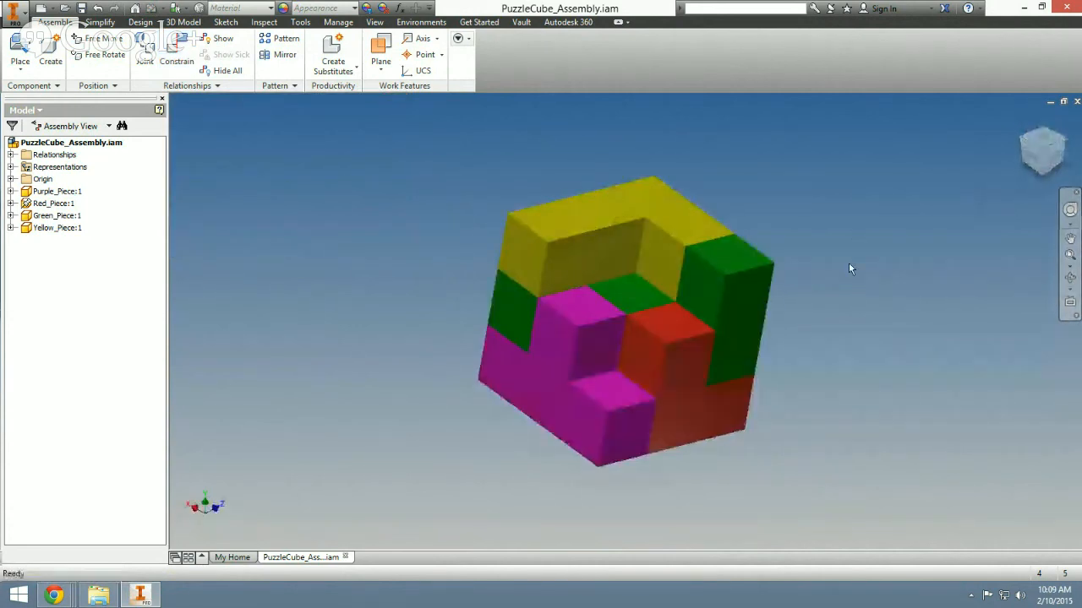
middle_drag(848, 266, 791, 257)
scroll(791, 250, down, 3)
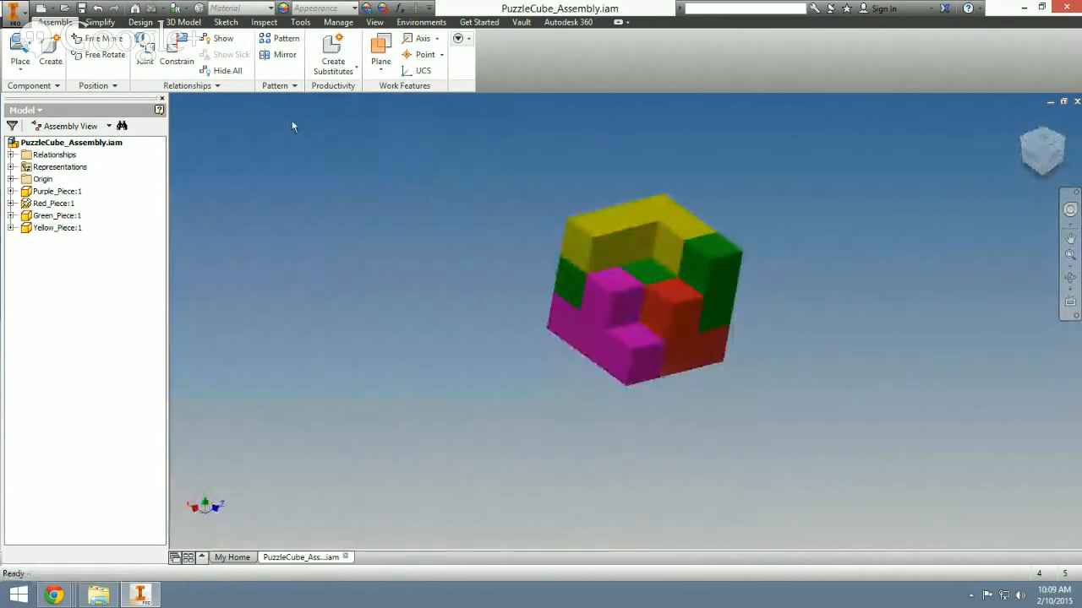
click(19, 44)
click(503, 248)
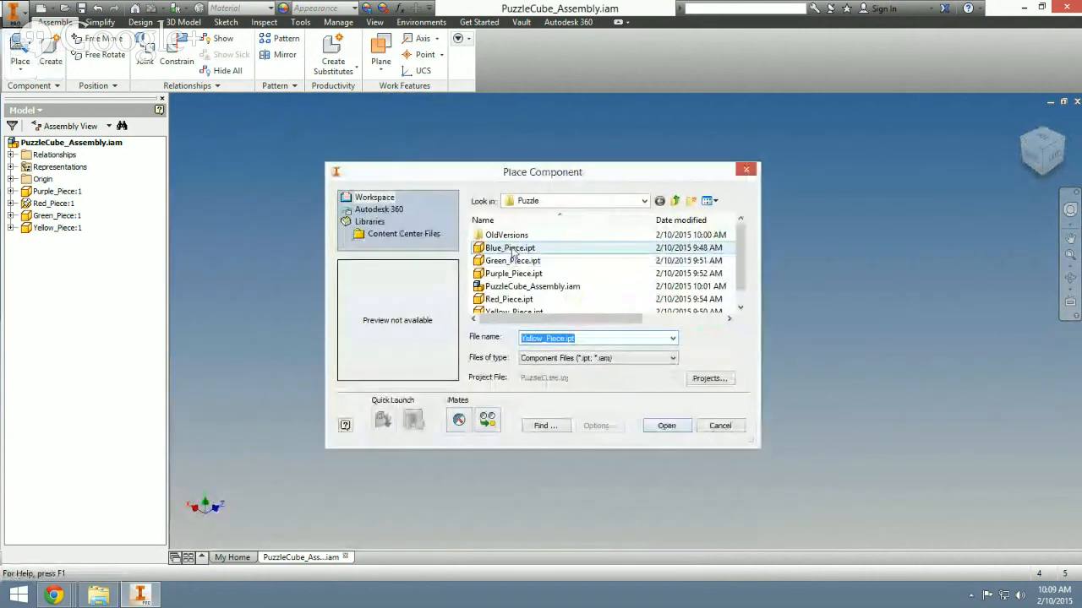
click(672, 425)
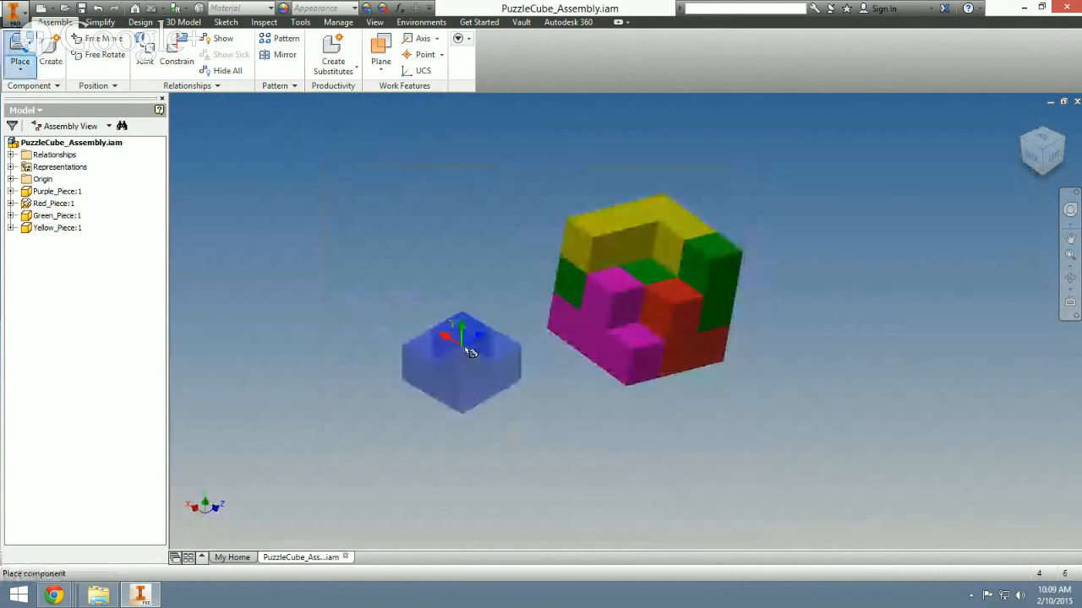
click(405, 295)
right_click(437, 246)
click(469, 236)
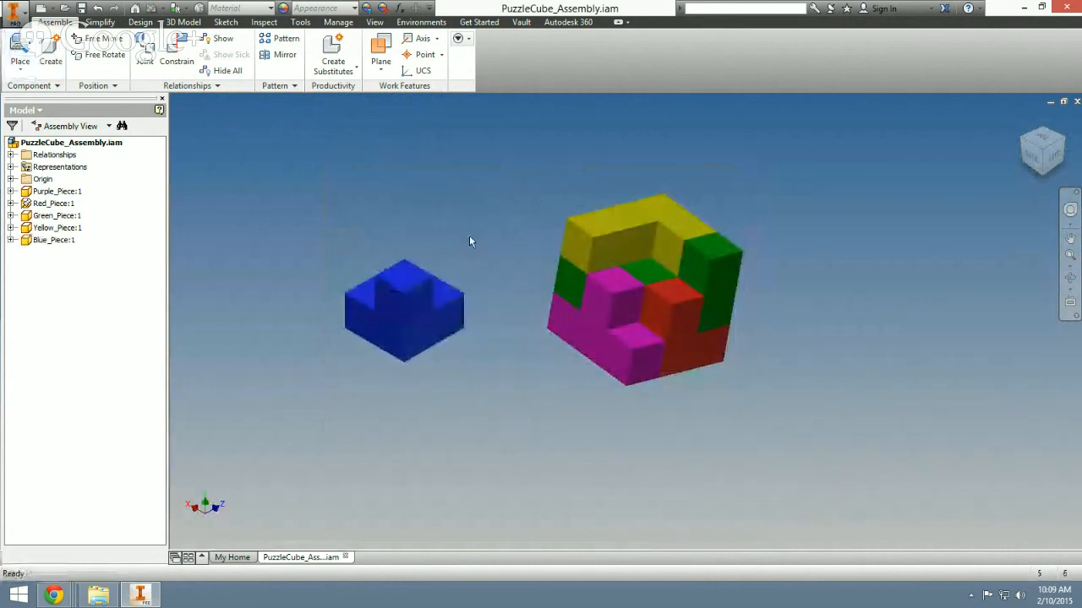
Free-rotate the blue piece so its flat face points up and its single cube points down
right_click(394, 303)
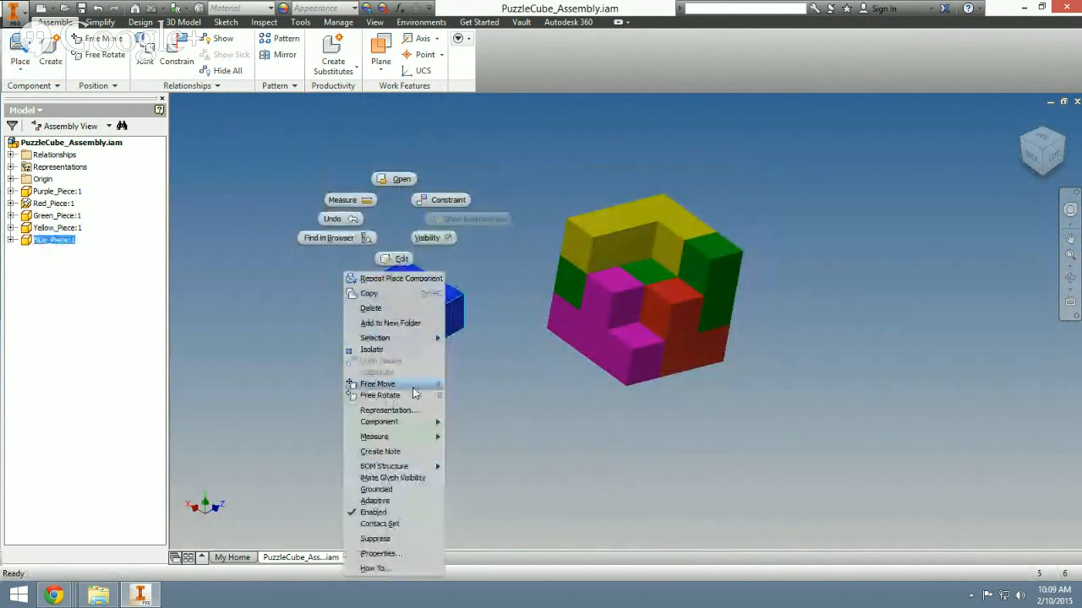
click(393, 397)
drag(406, 313, 489, 542)
right_click(448, 346)
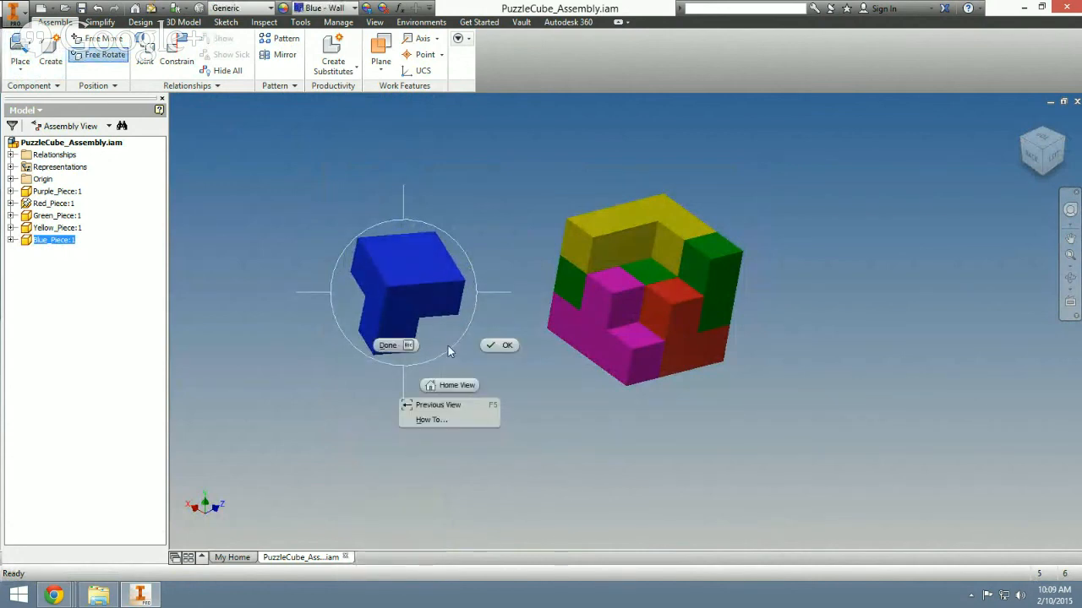
click(497, 344)
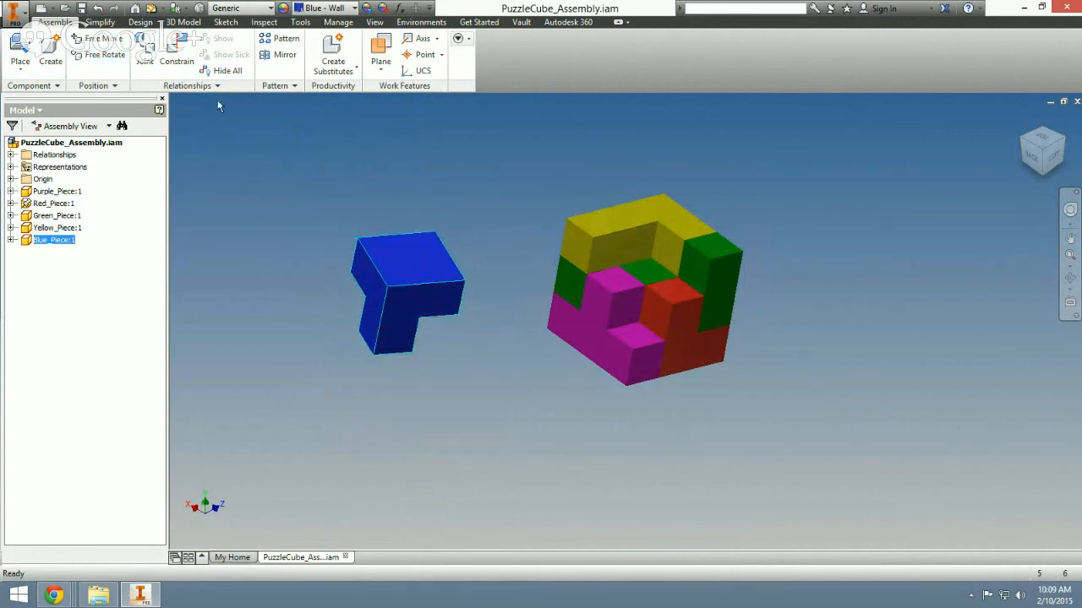
Mate the top face of the purple piece's low corner cube to the bottom of the blue piece's downward cube, offset 0.000 in
click(176, 52)
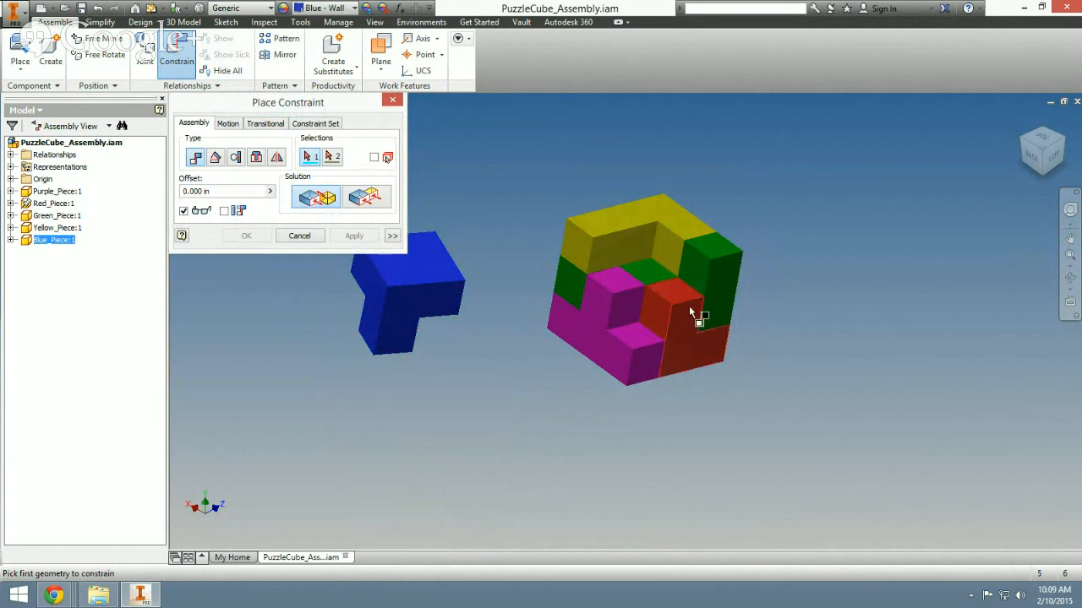
click(633, 338)
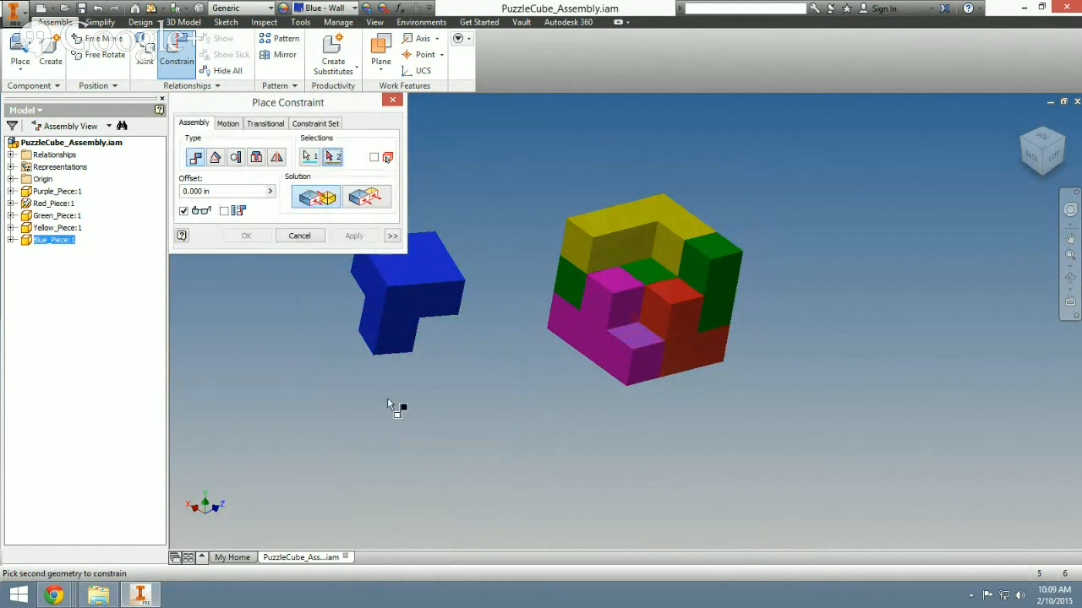
shift+middle_drag(323, 423, 377, 327)
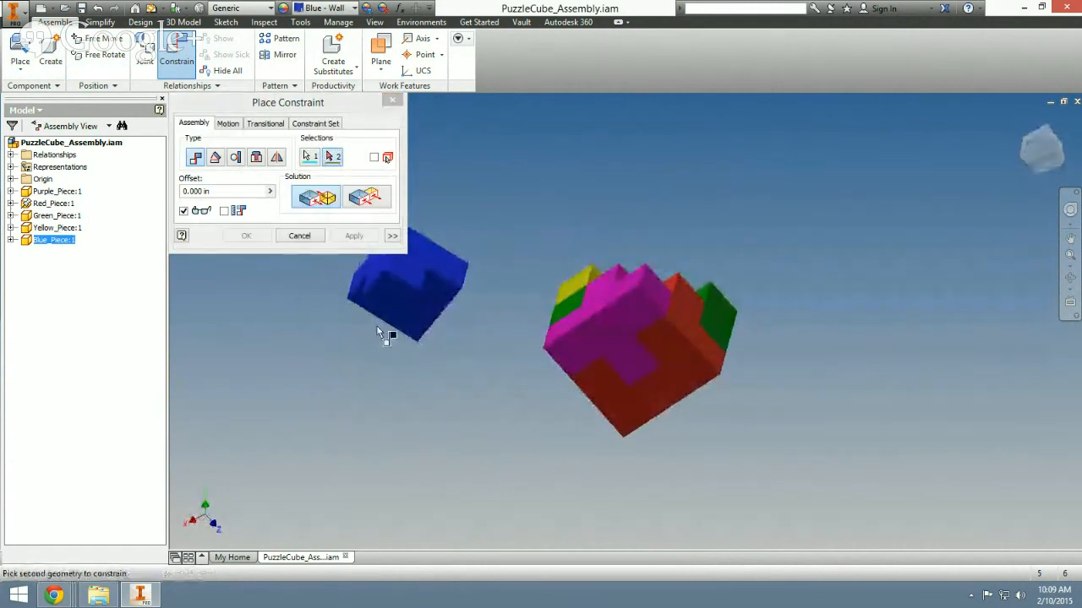
click(398, 289)
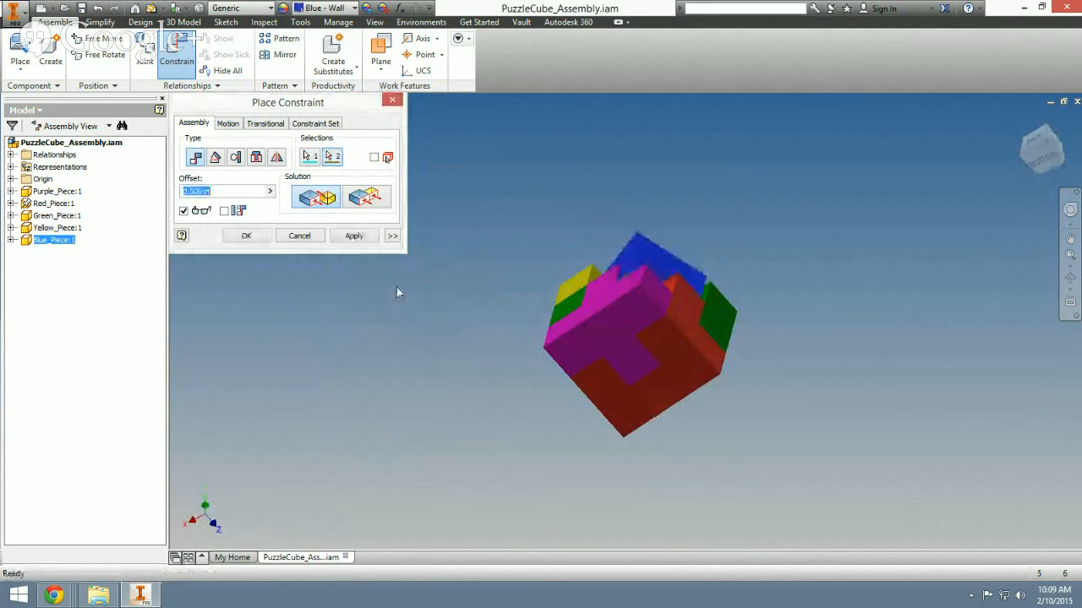
click(354, 236)
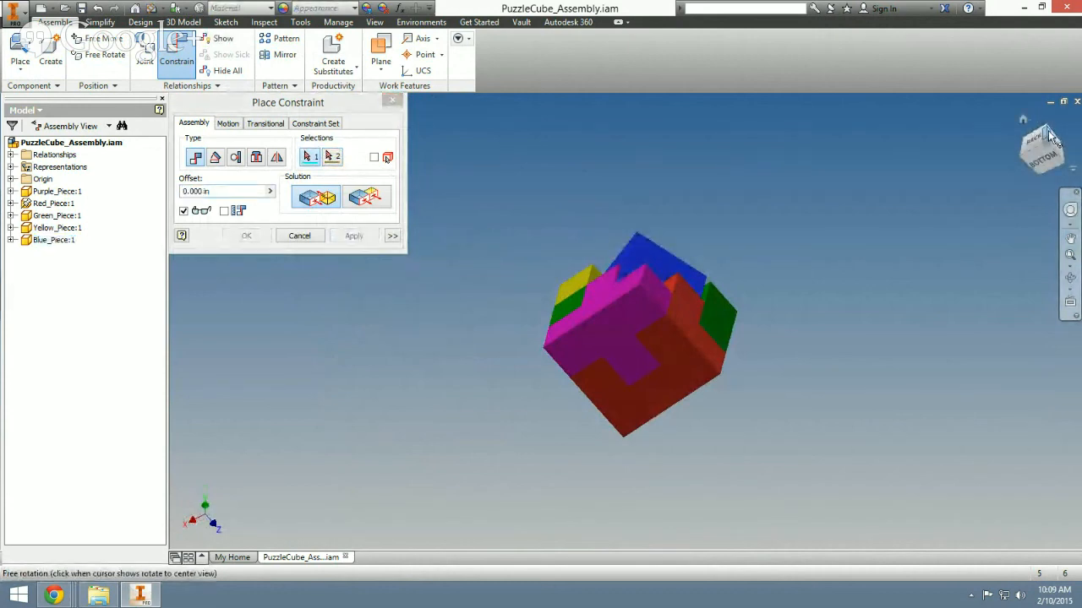
Add a flush constraint with 0.000 in offset between the left faces of the blue and green pieces
drag(1053, 138, 787, 224)
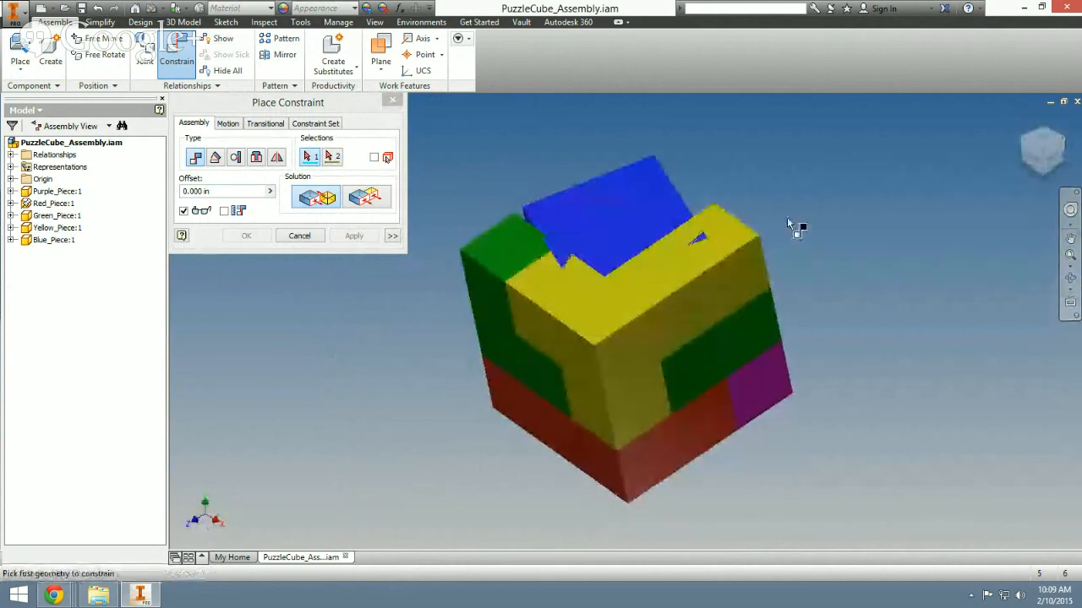
click(1042, 135)
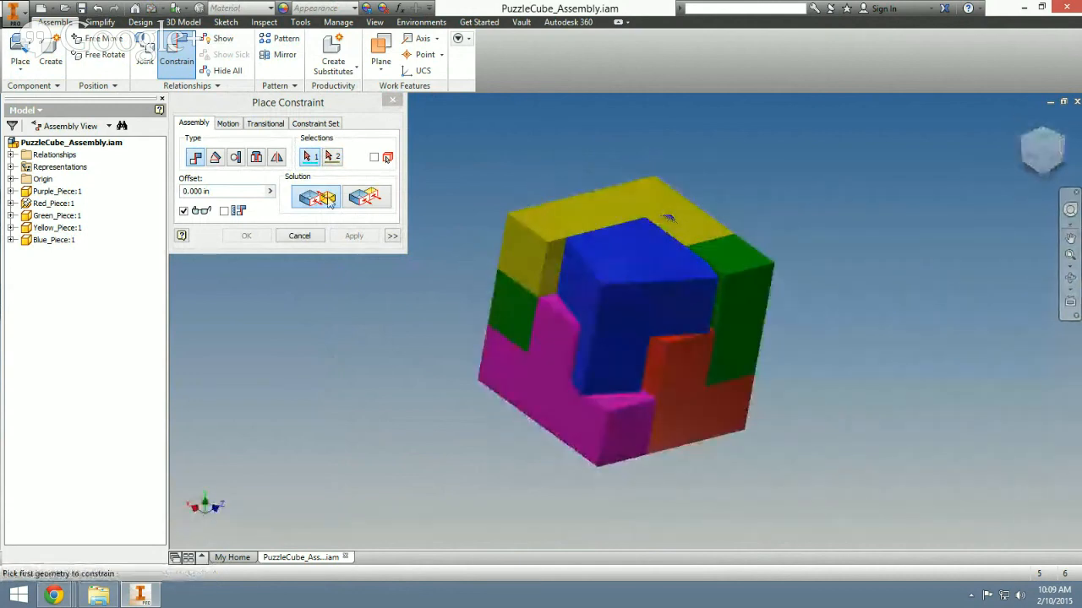
click(364, 205)
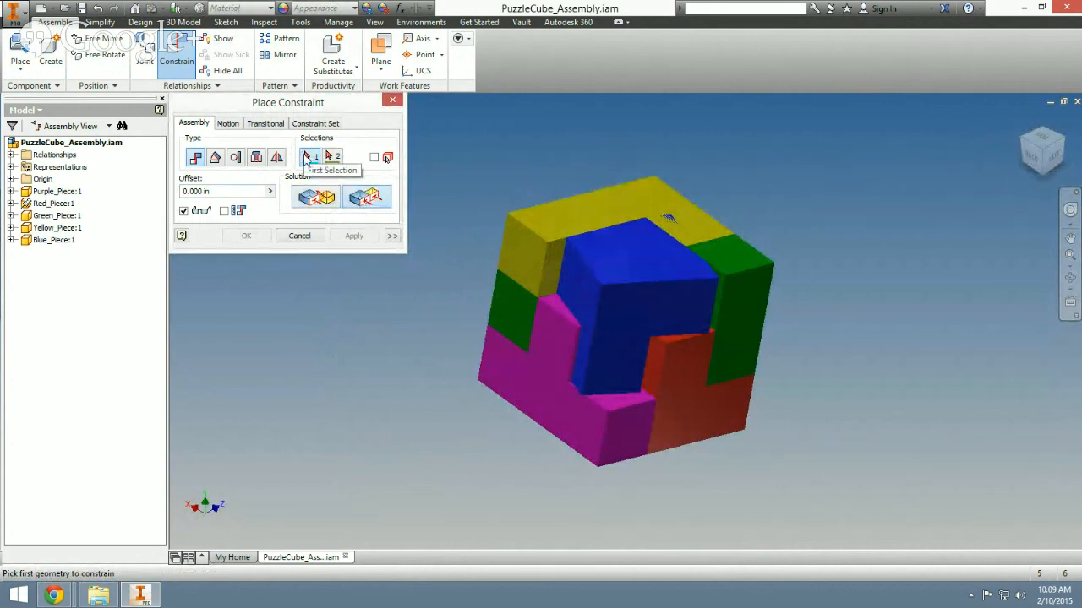
click(309, 157)
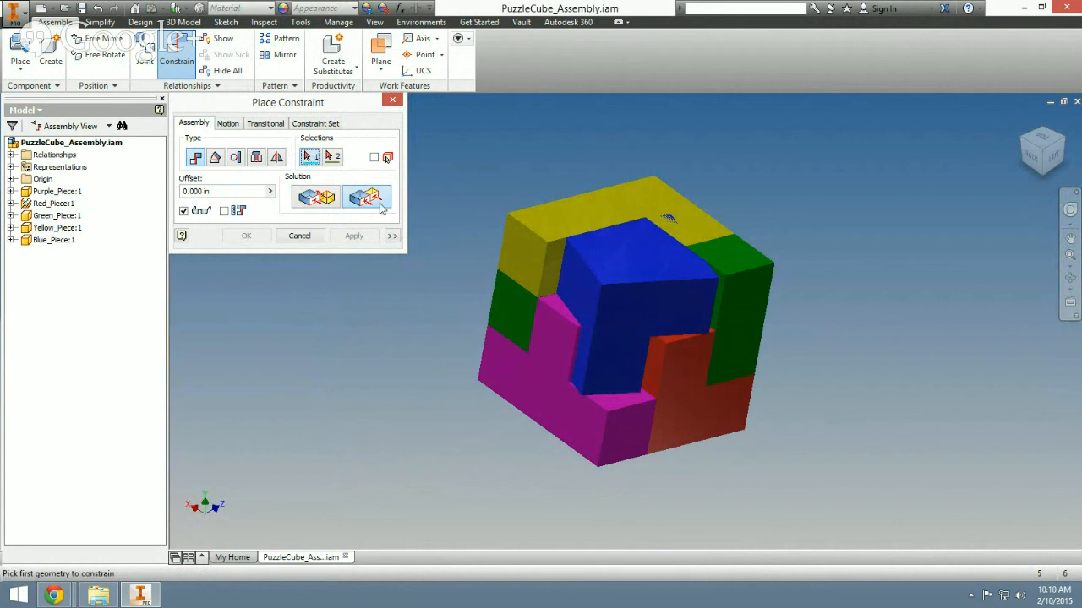
click(636, 312)
click(734, 298)
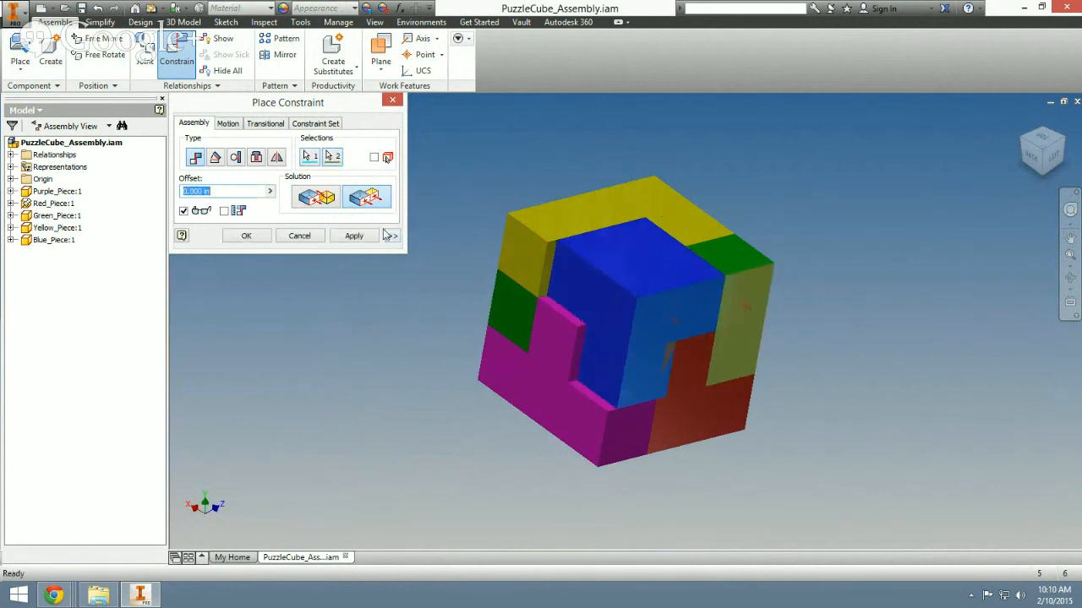
click(353, 236)
Add a flush constraint with 0.000 in offset between the back faces of the blue and yellow pieces, and return to the home view
click(632, 273)
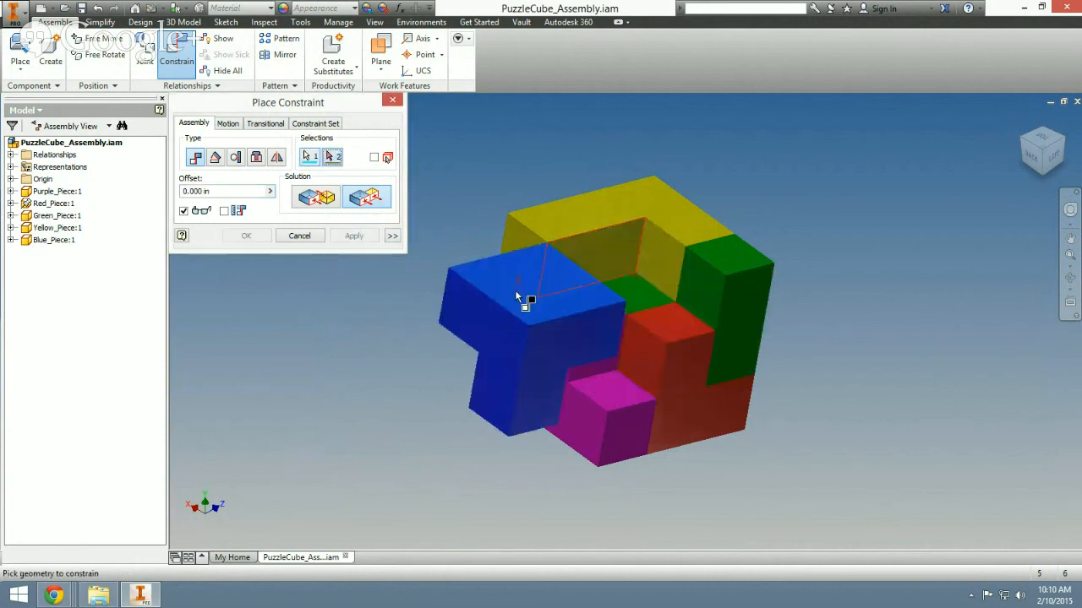
click(603, 270)
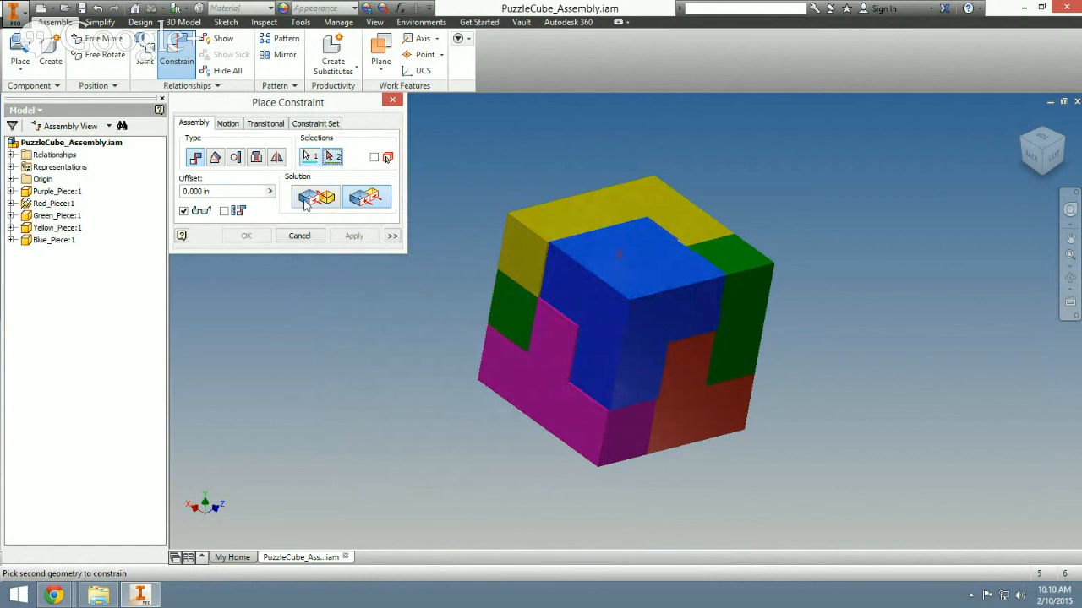
click(310, 158)
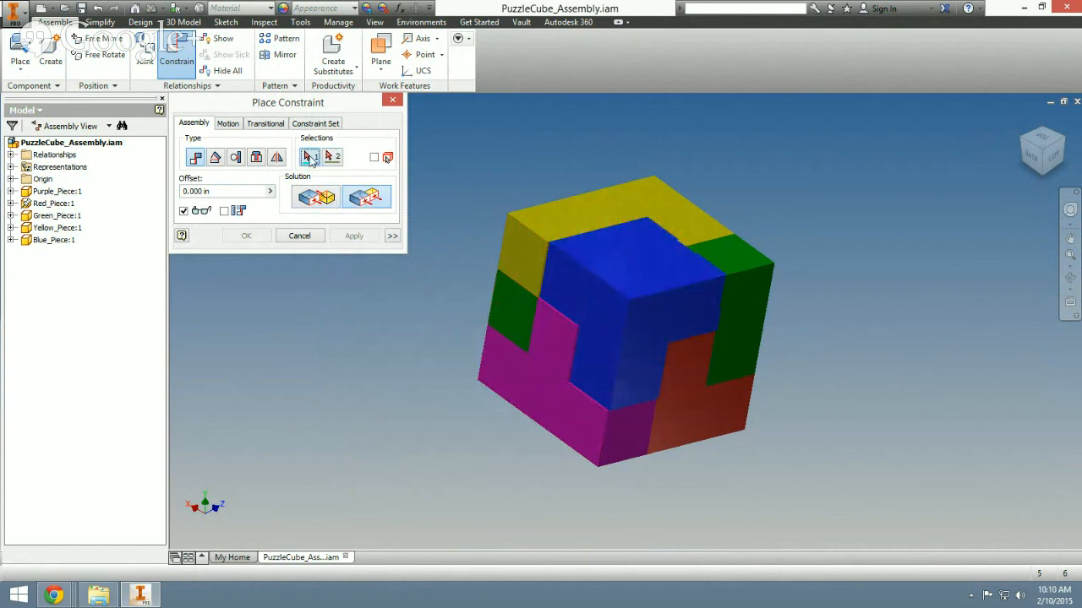
click(599, 303)
click(520, 260)
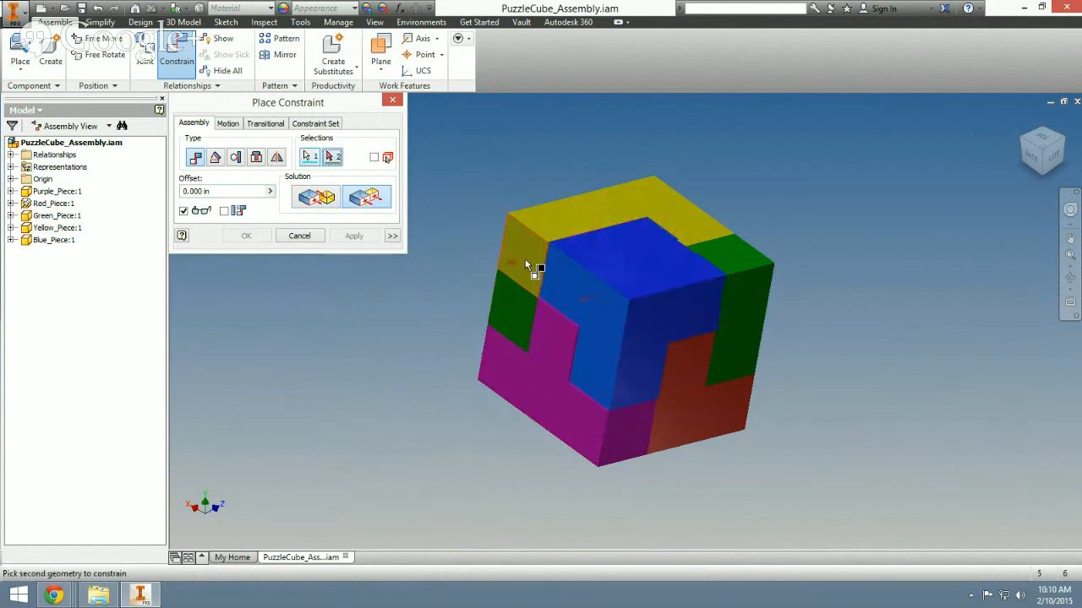
click(353, 236)
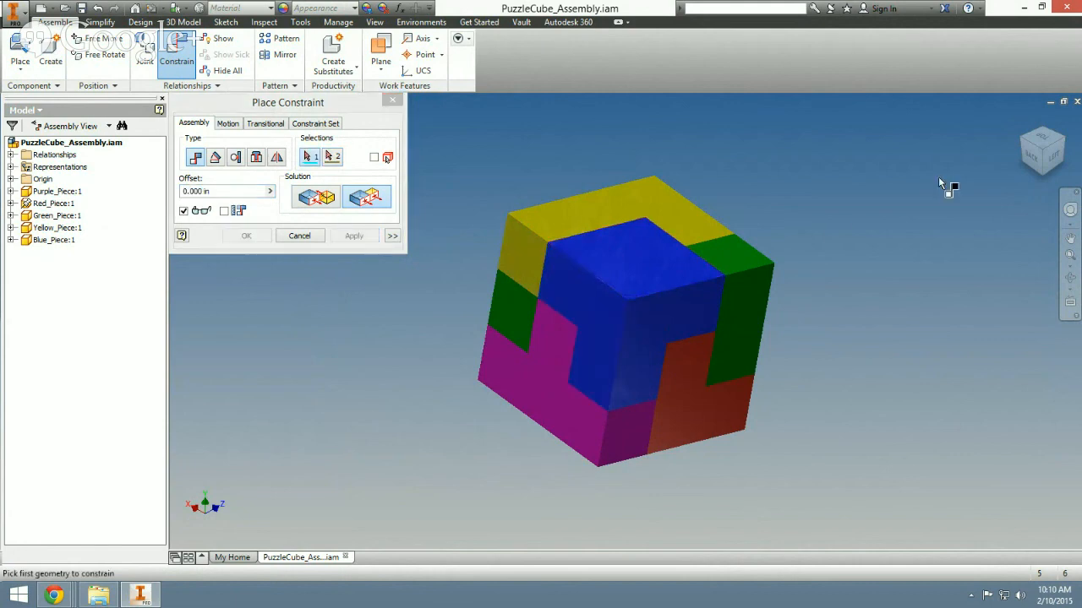
click(1020, 120)
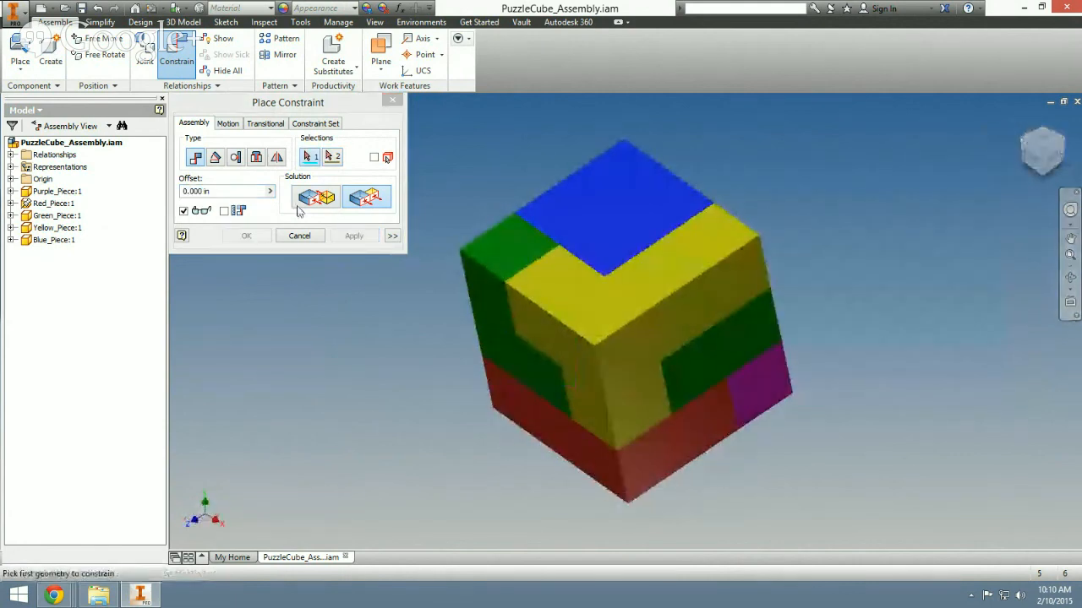
click(309, 236)
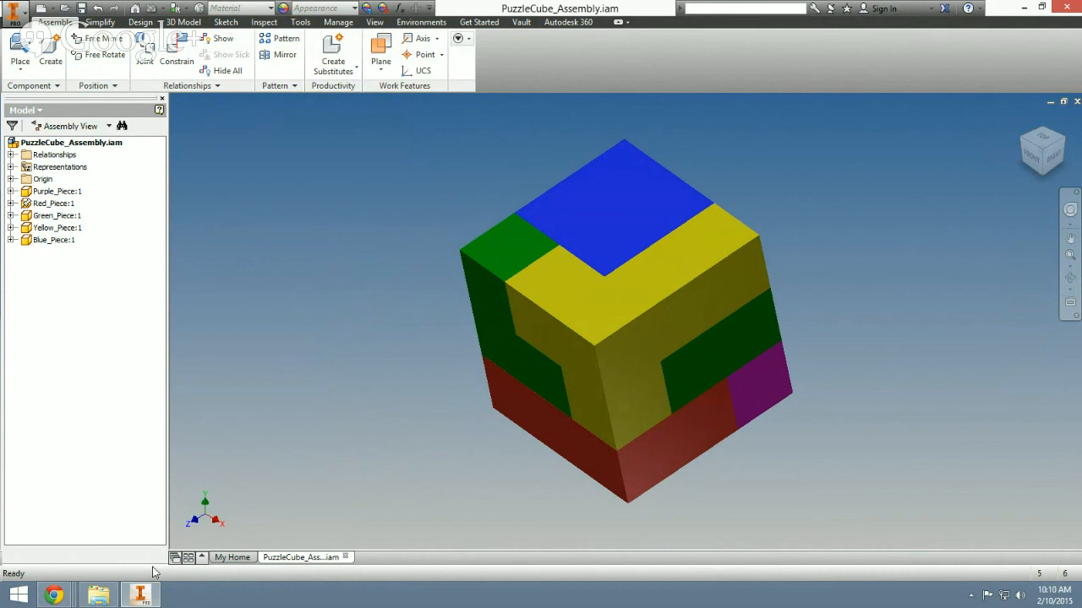
mouse_move(66, 596)
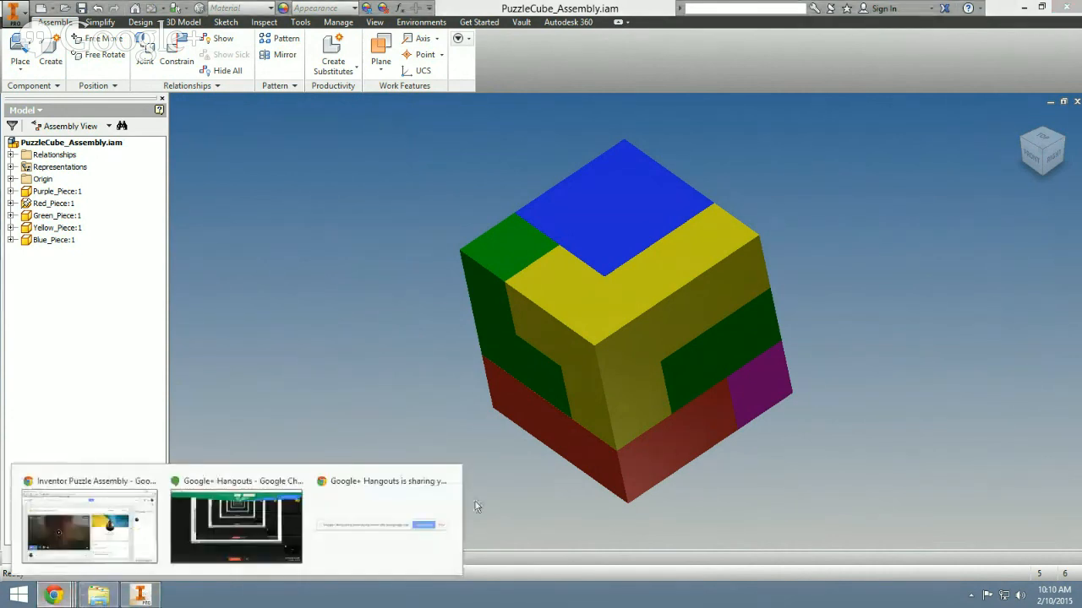